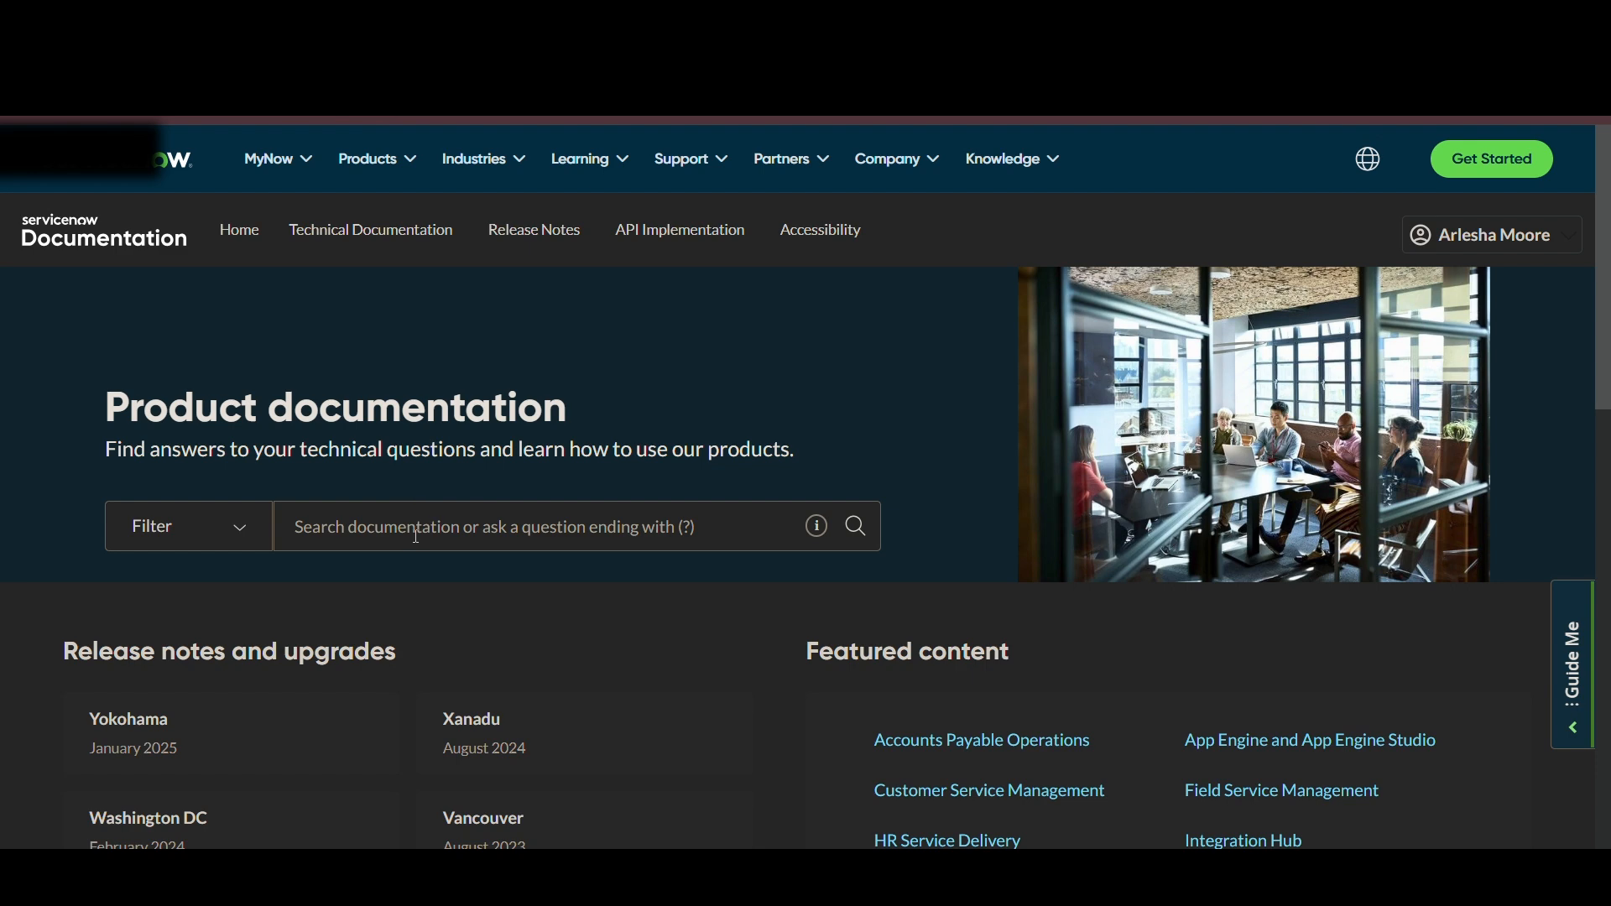
Search the product documentation for "ui policy" and open the "Using UI policies" article
{"action": "left_click", "coordinate": [417, 535]}
{"action": "type", "text": "ui pol"}
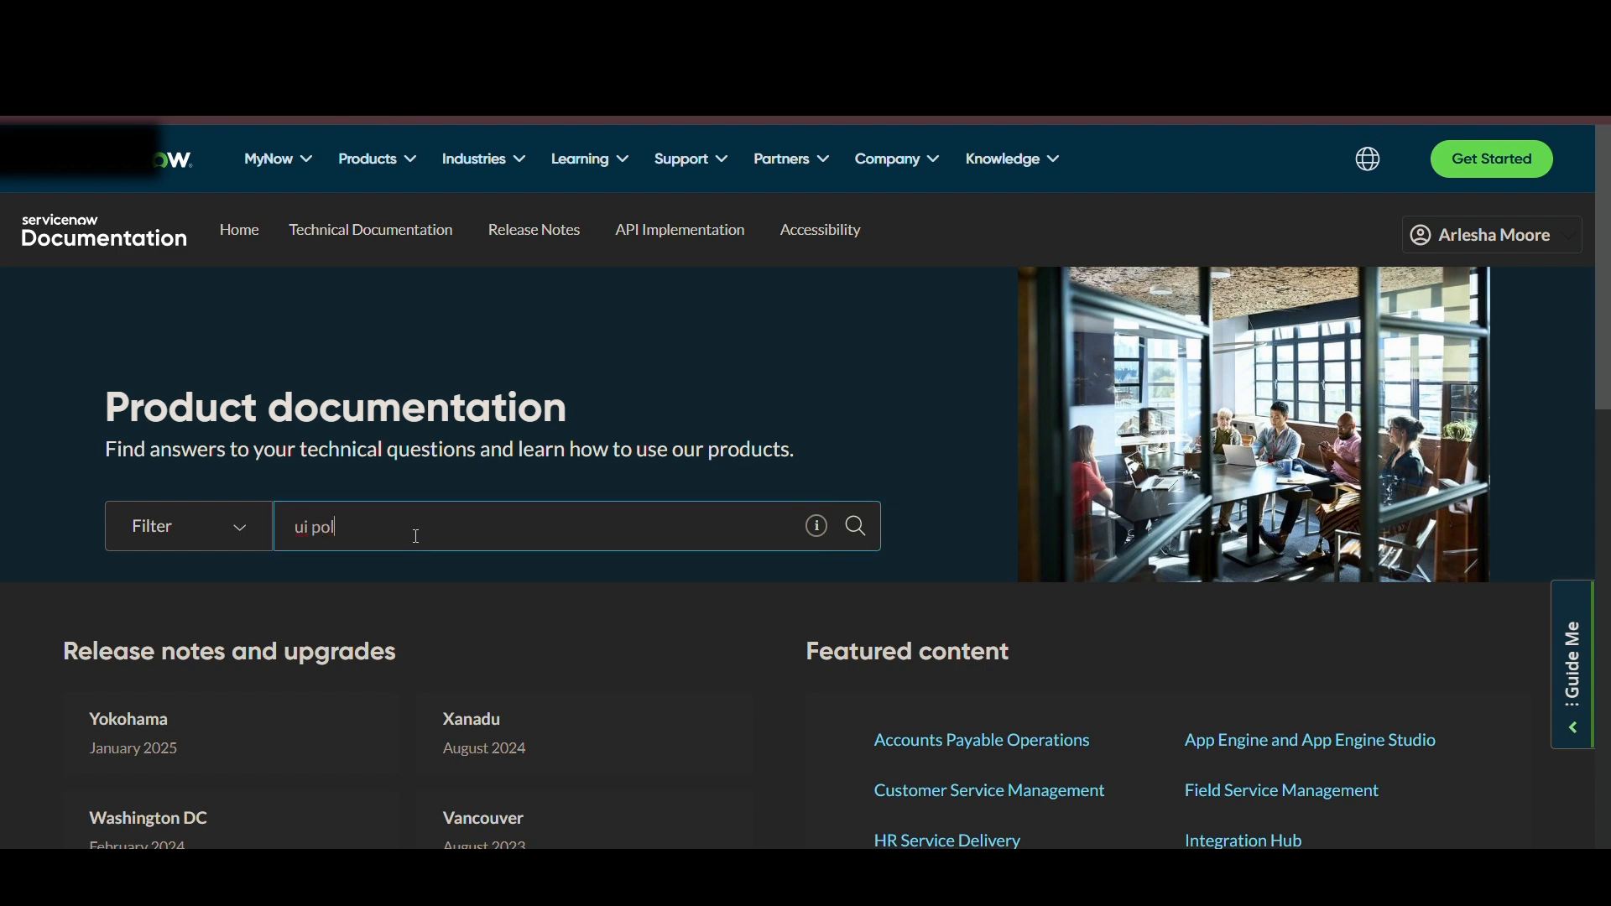
{"action": "type", "text": "icy"}
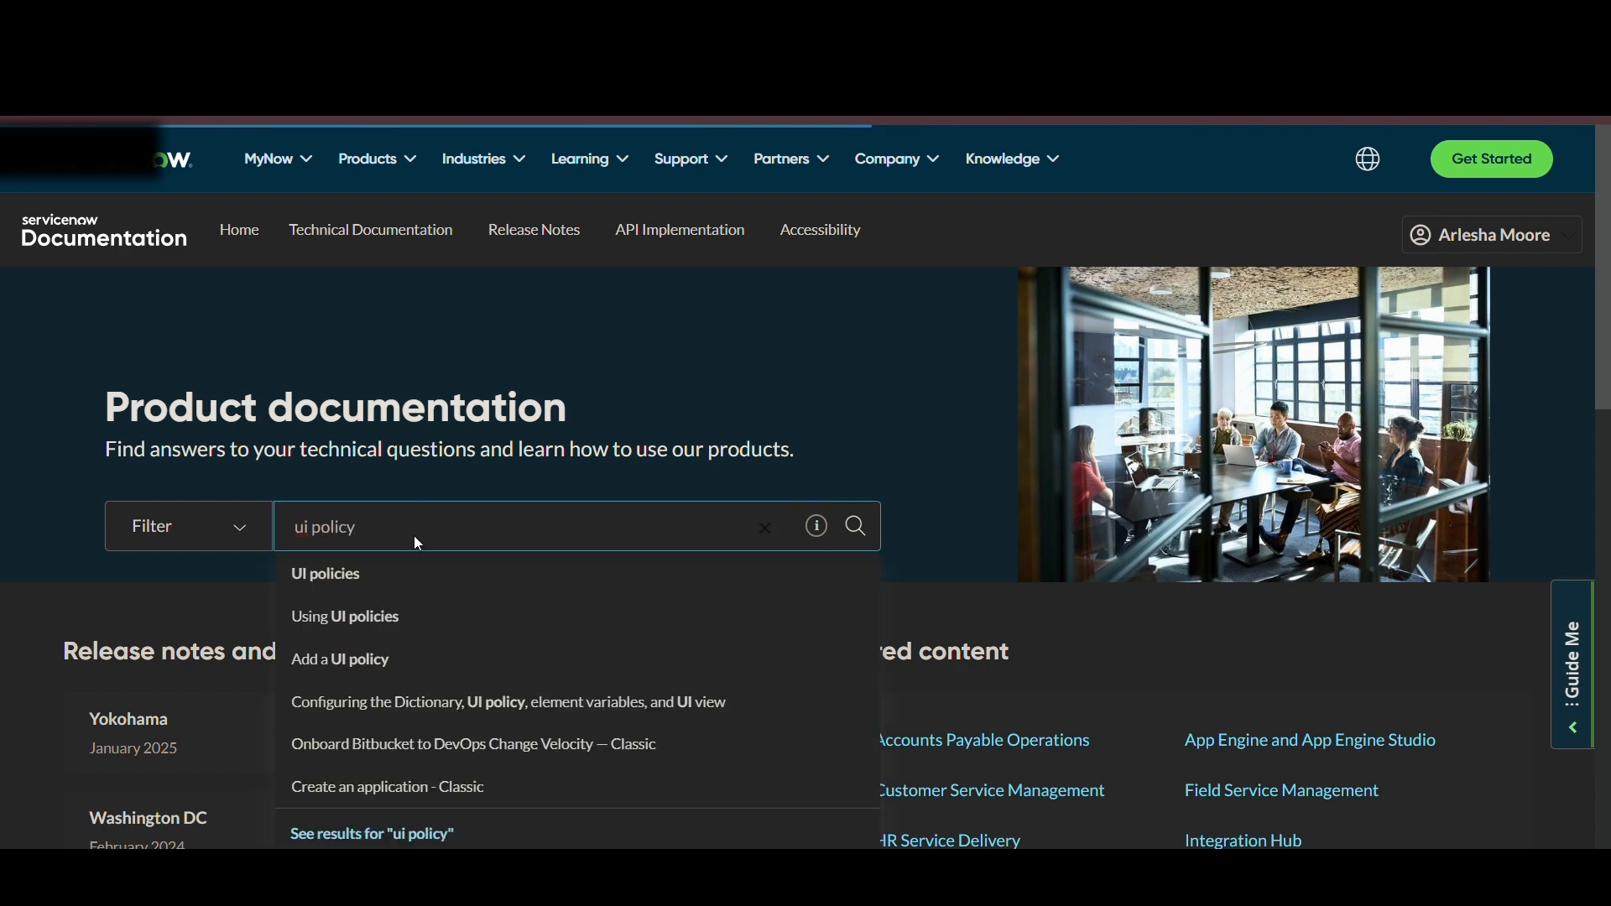
{"action": "key", "text": "Return"}
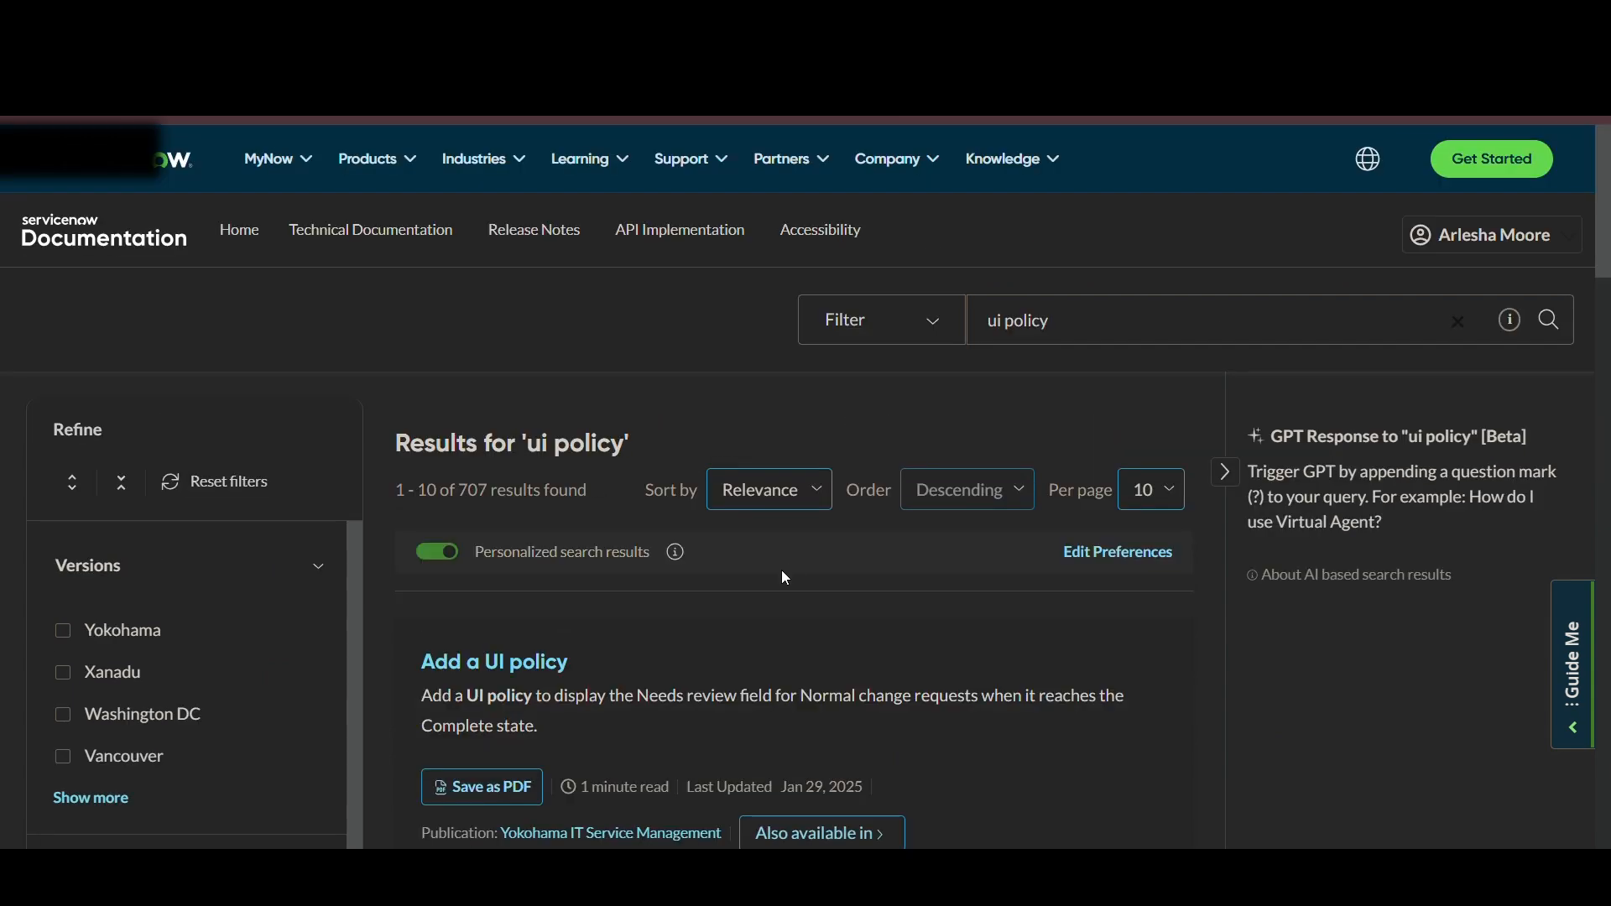
{"action": "scroll", "coordinate": [785, 579], "scroll_direction": "down", "scroll_amount": 6}
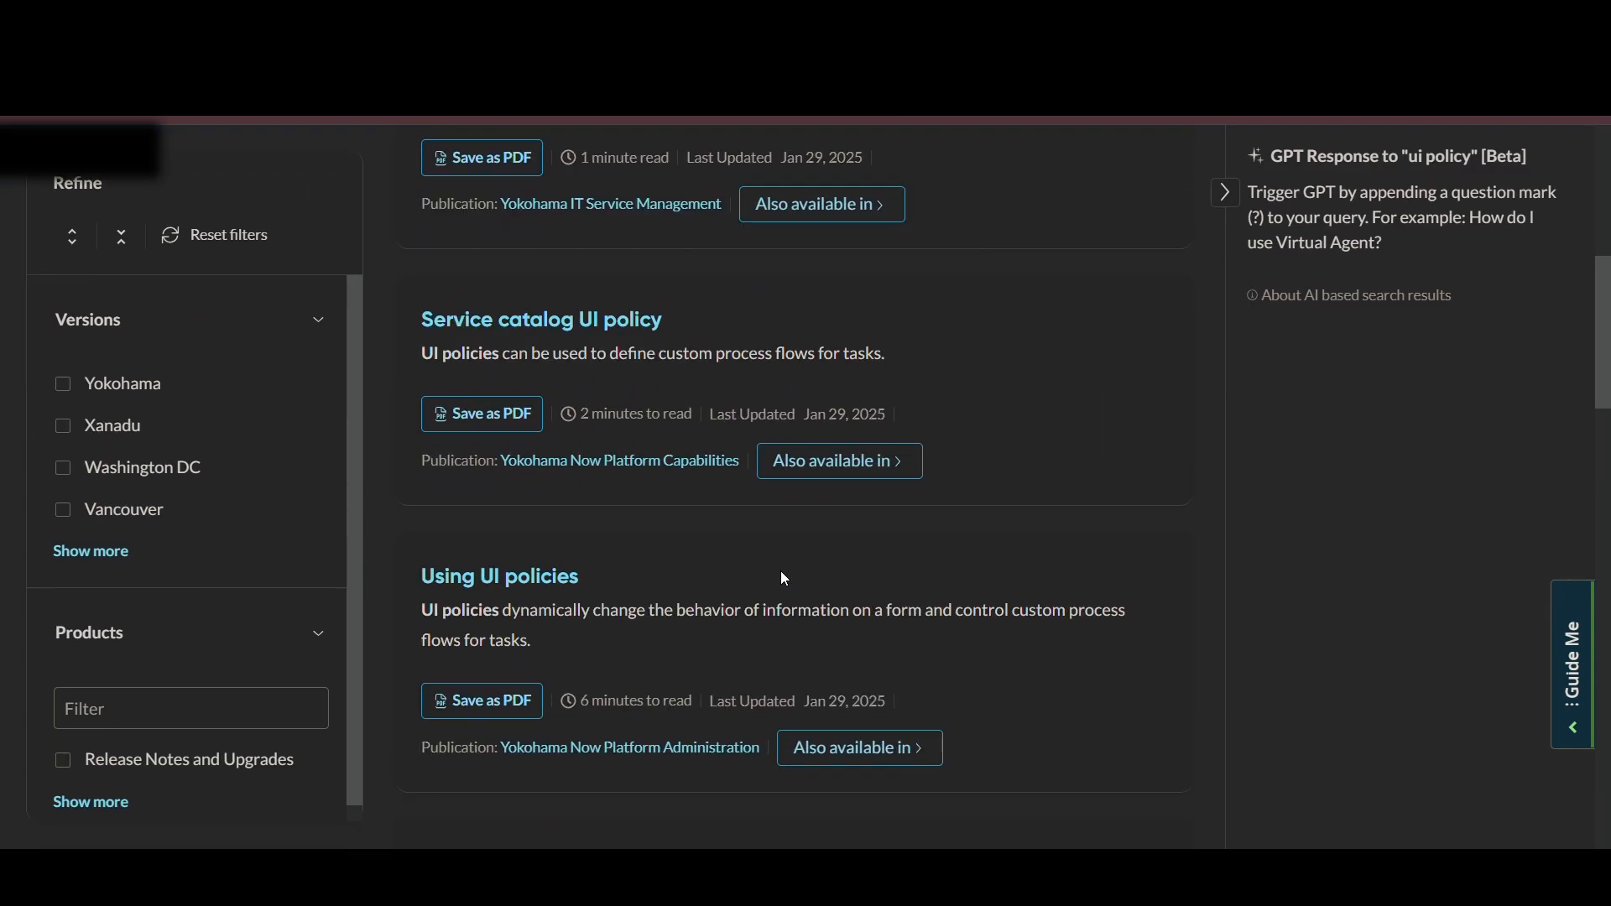
{"action": "left_click", "coordinate": [527, 578]}
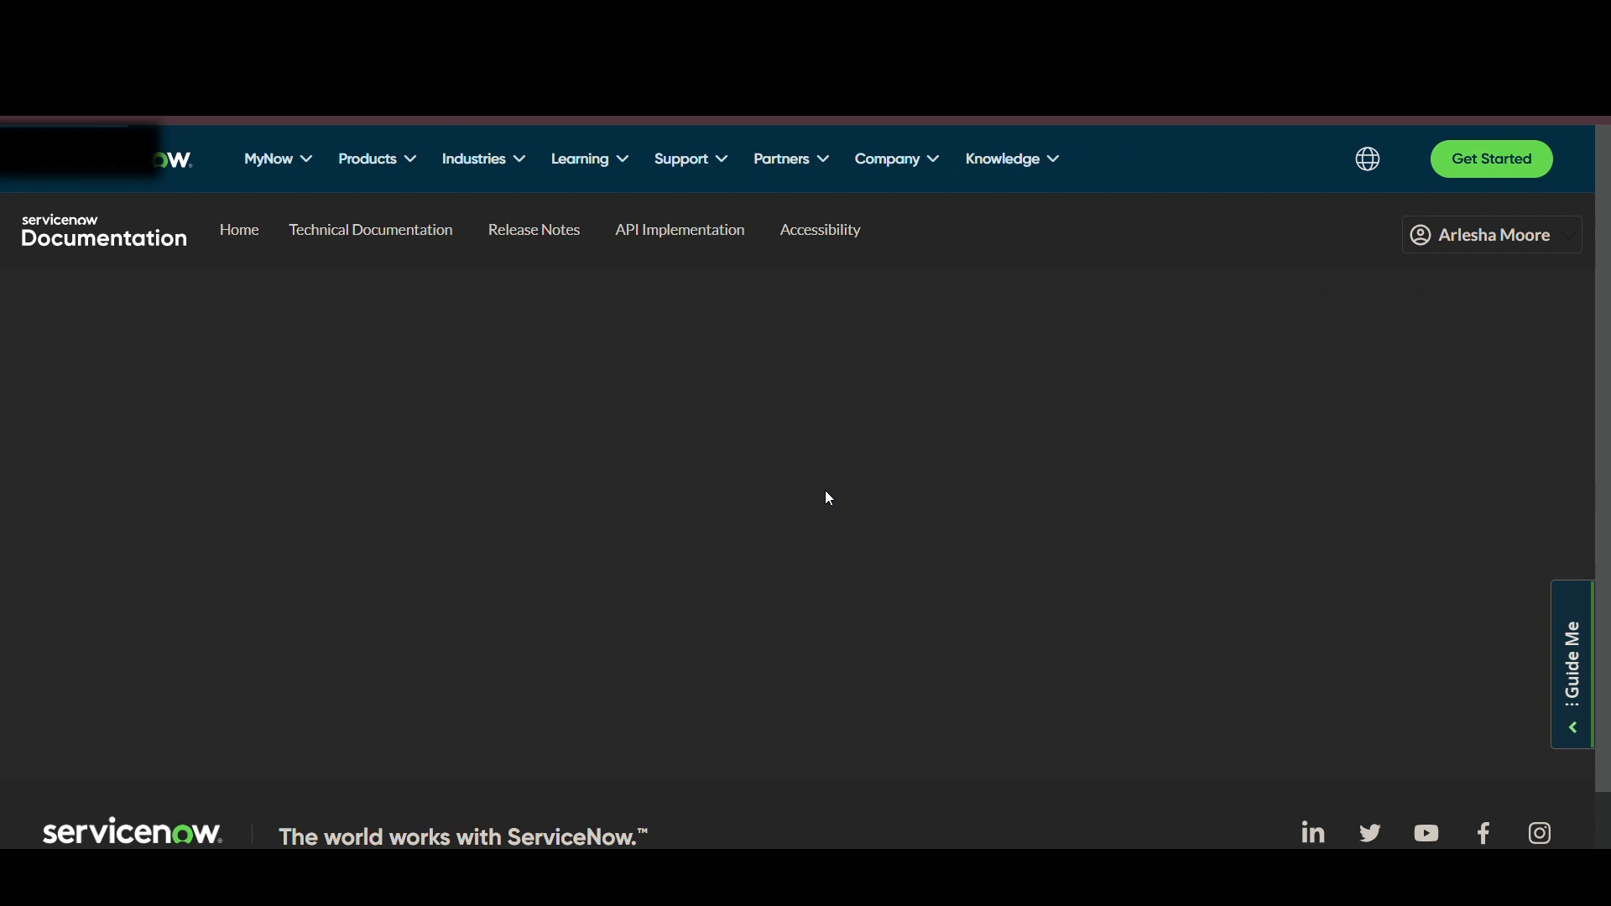
Read the UI policies introduction and the "Create a UI policy" section, including its prerequisites, notes and procedure
{"action": "scroll", "coordinate": [972, 533], "scroll_direction": "down", "scroll_amount": 2}
{"action": "scroll", "coordinate": [975, 538], "scroll_direction": "down", "scroll_amount": 2}
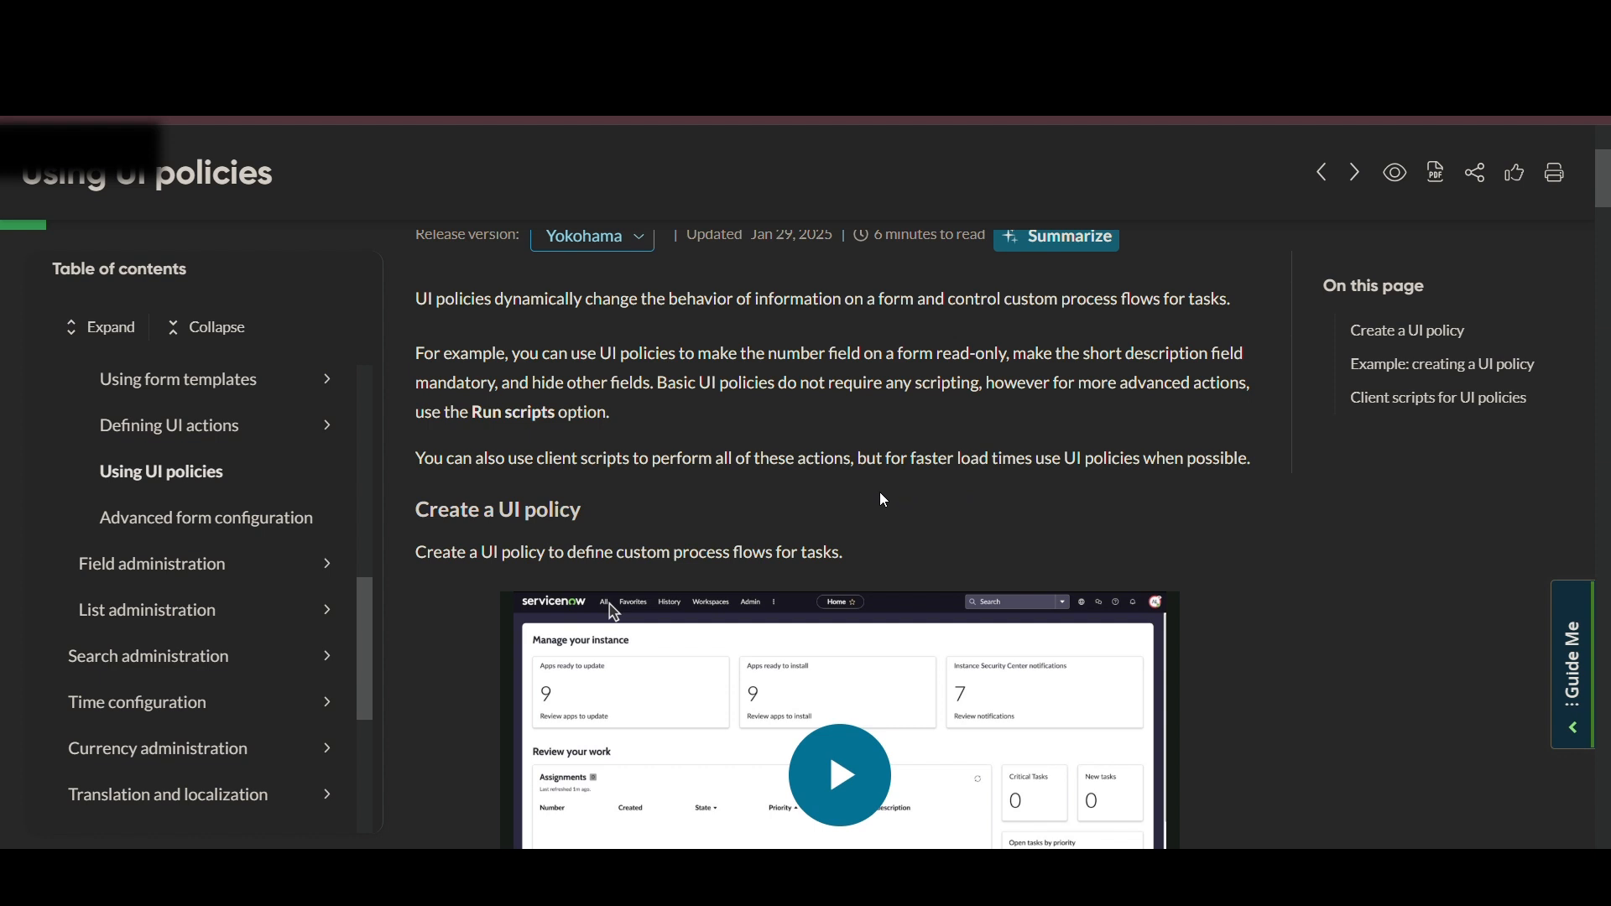
{"action": "scroll", "coordinate": [884, 500], "scroll_direction": "down", "scroll_amount": 4}
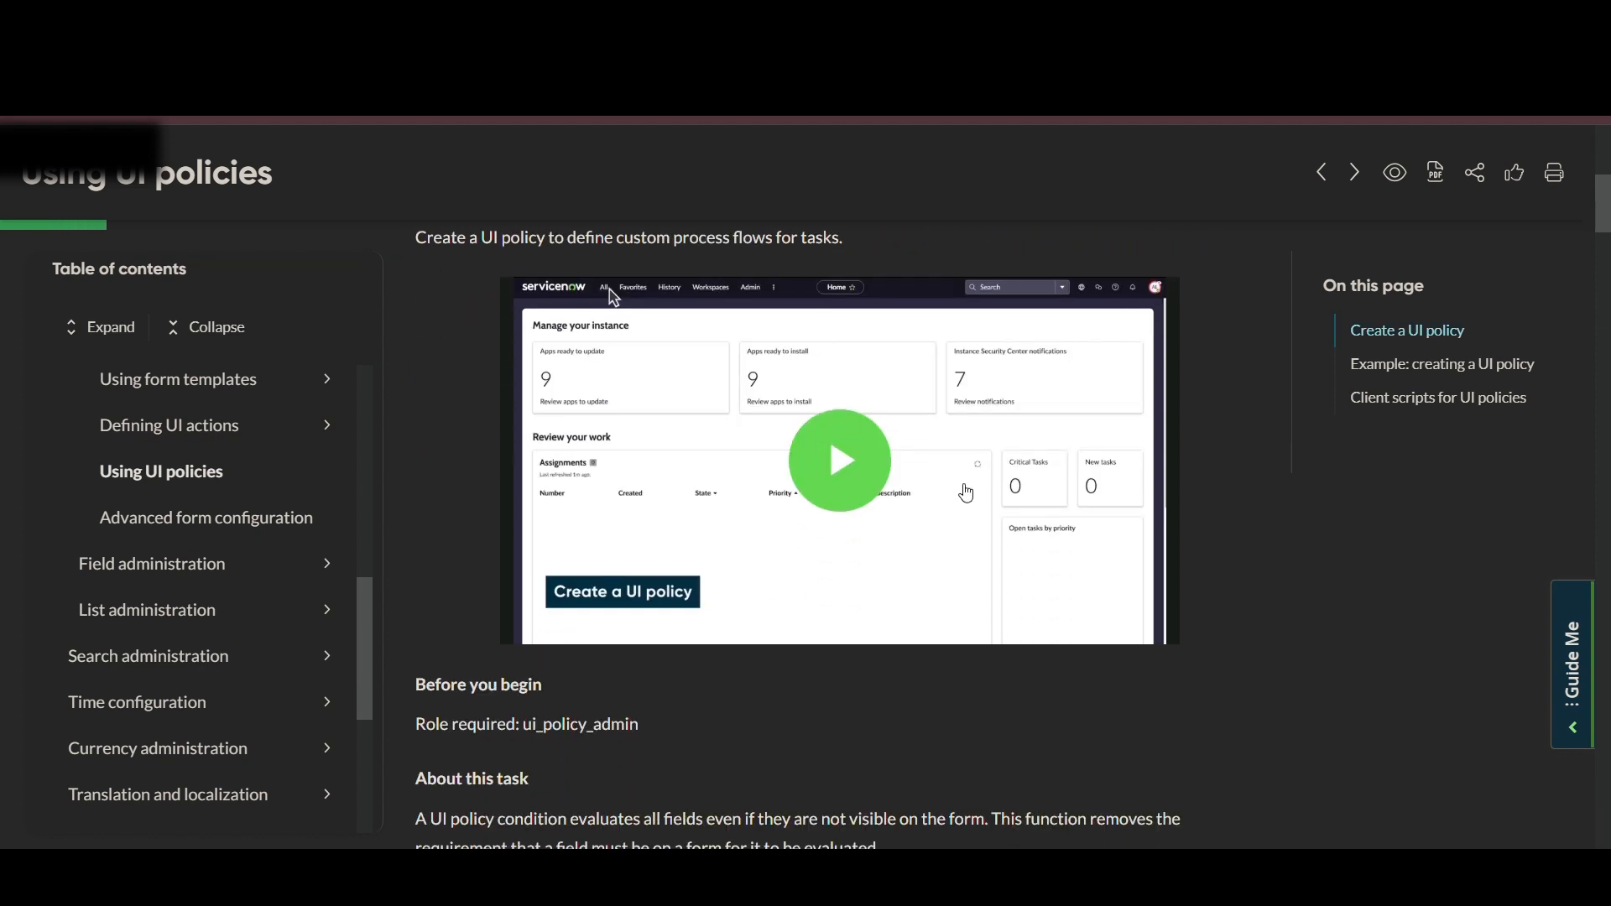
{"action": "scroll", "coordinate": [839, 460], "scroll_direction": "down", "scroll_amount": 1}
{"action": "scroll", "coordinate": [852, 619], "scroll_direction": "down", "scroll_amount": 2}
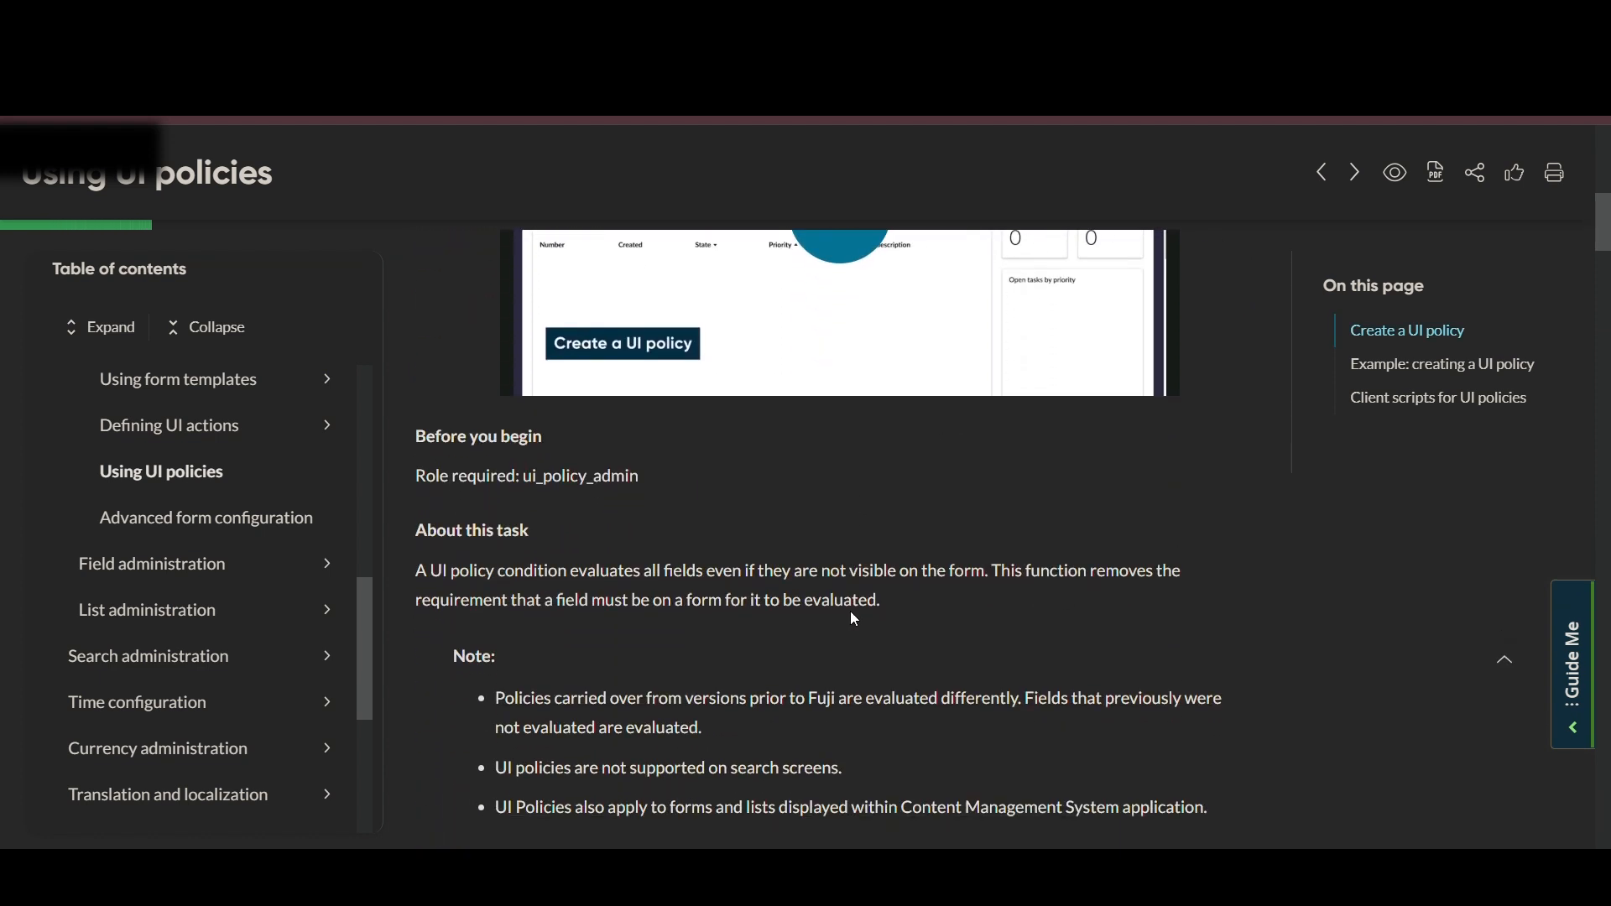
{"action": "scroll", "coordinate": [854, 618], "scroll_direction": "down", "scroll_amount": 6}
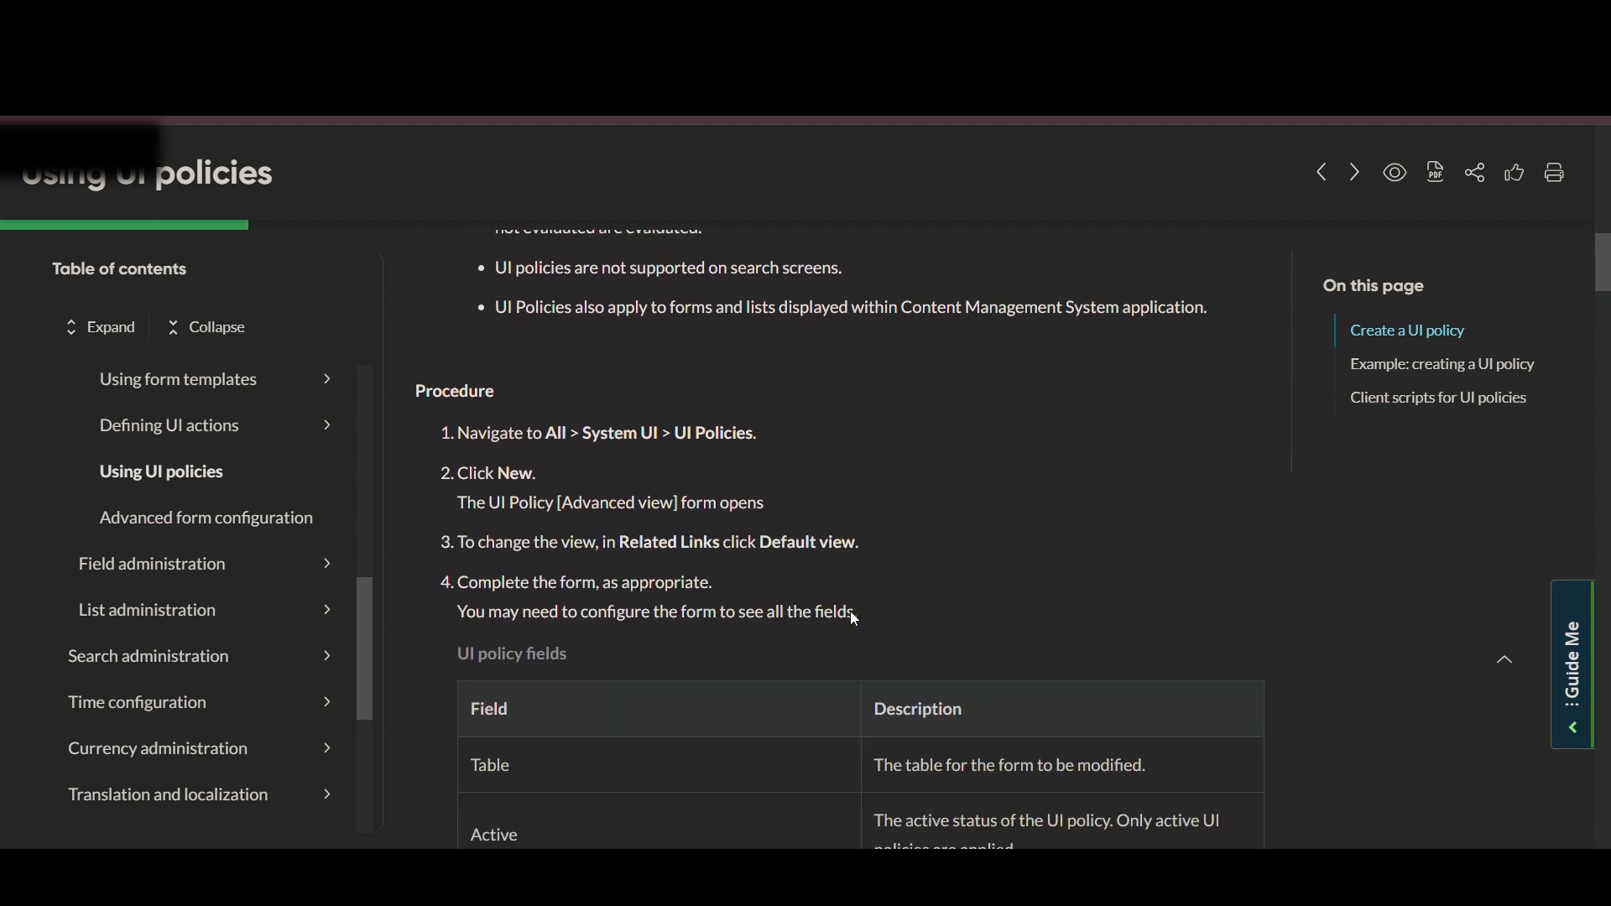
{"action": "scroll", "coordinate": [853, 618], "scroll_direction": "down", "scroll_amount": 5}
{"action": "scroll", "coordinate": [853, 617], "scroll_direction": "up", "scroll_amount": 6}
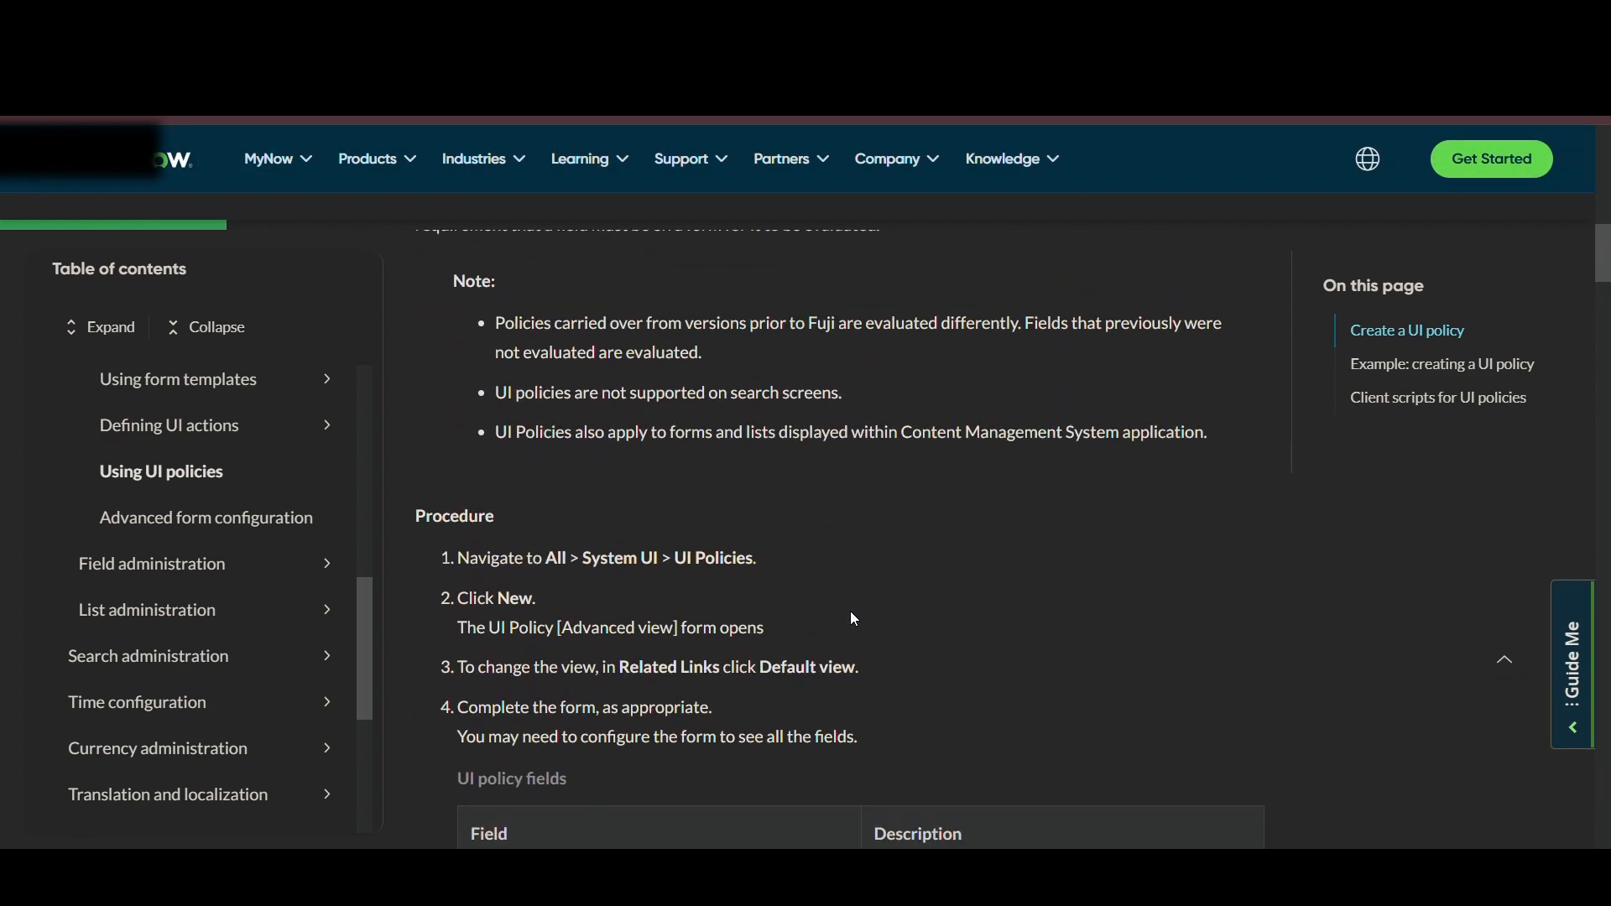
{"action": "scroll", "coordinate": [855, 619], "scroll_direction": "up", "scroll_amount": 2}
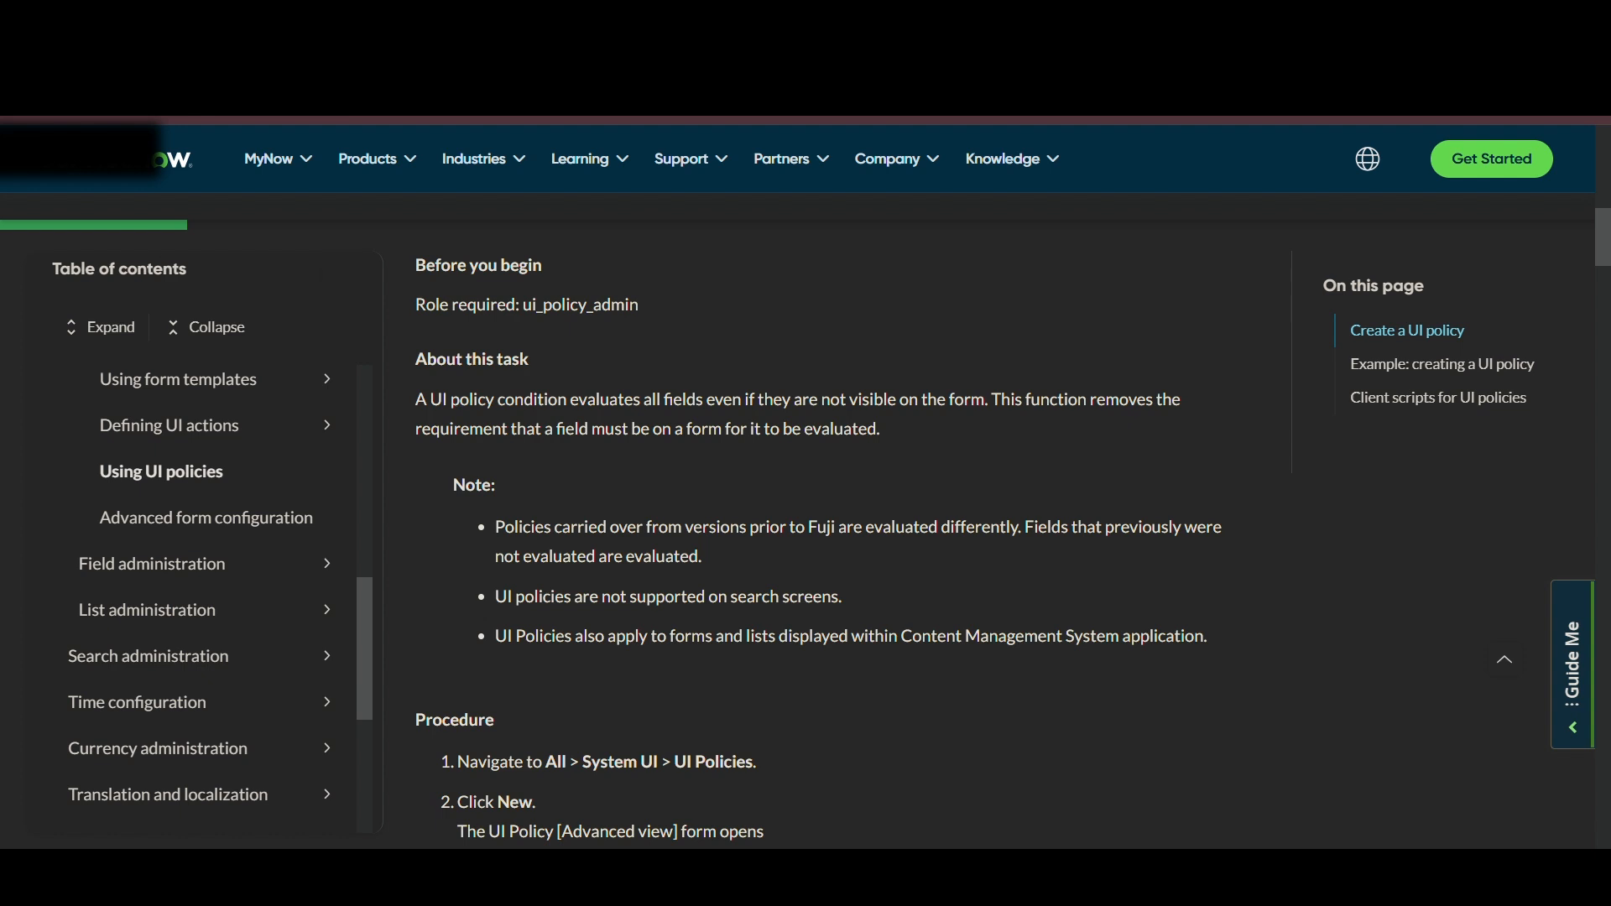
Switch to the ServiceNow instance and open a new incident record with the navigator entry "incident.form"
{"action": "key", "text": "ctrl+Tab"}
{"action": "left_click", "coordinate": [193, 159]}
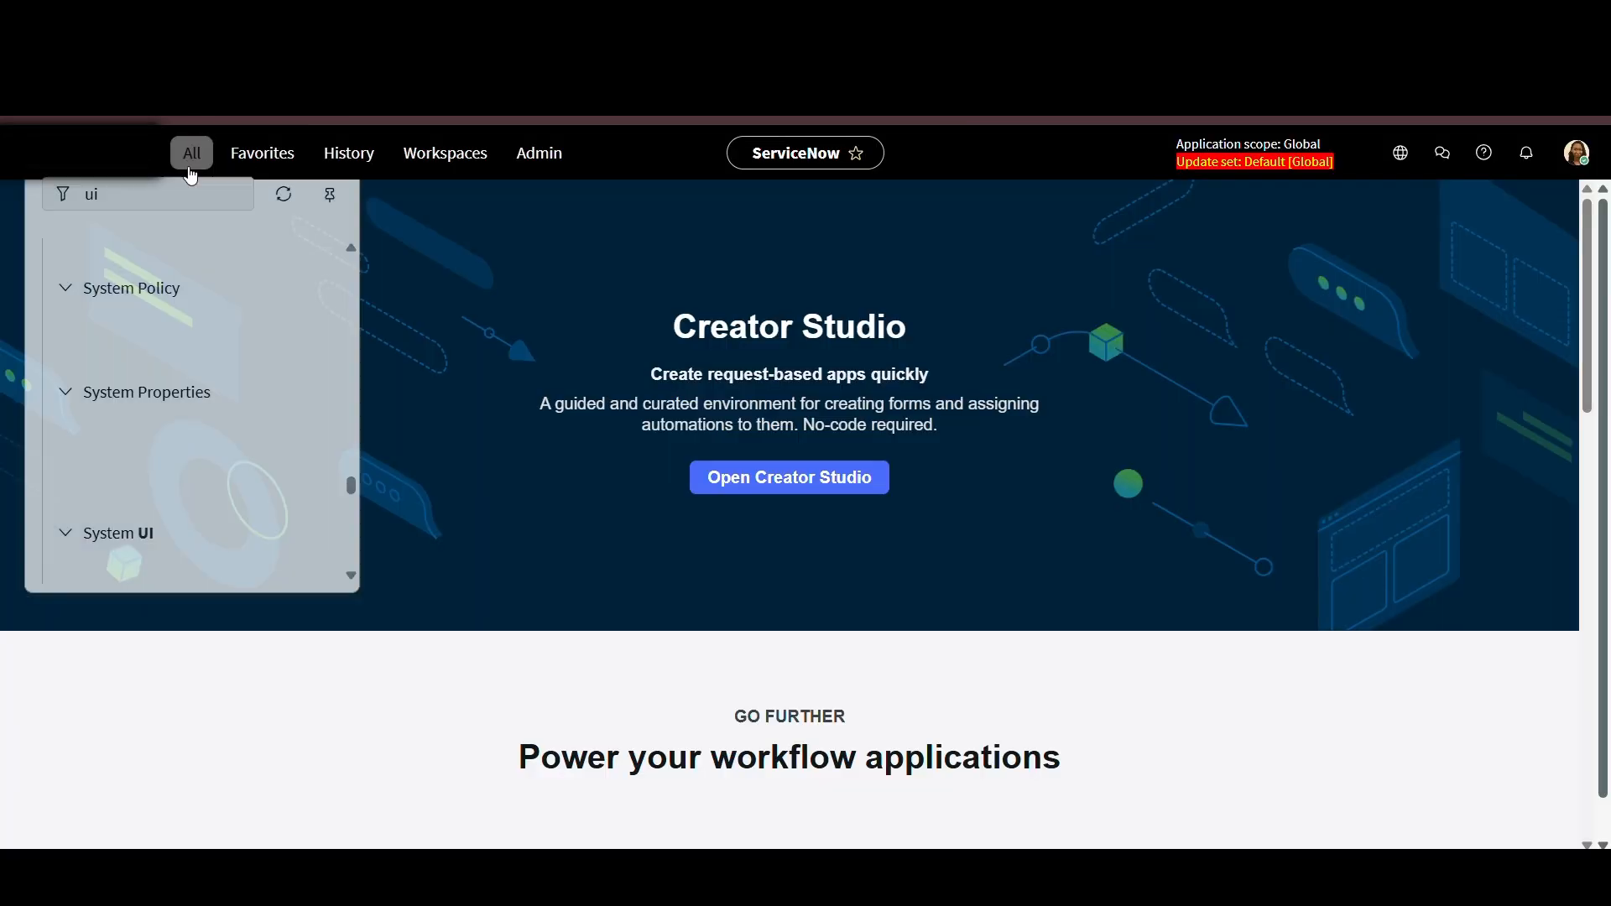
{"action": "left_click", "coordinate": [190, 199]}
{"action": "key", "text": "BackSpace"}
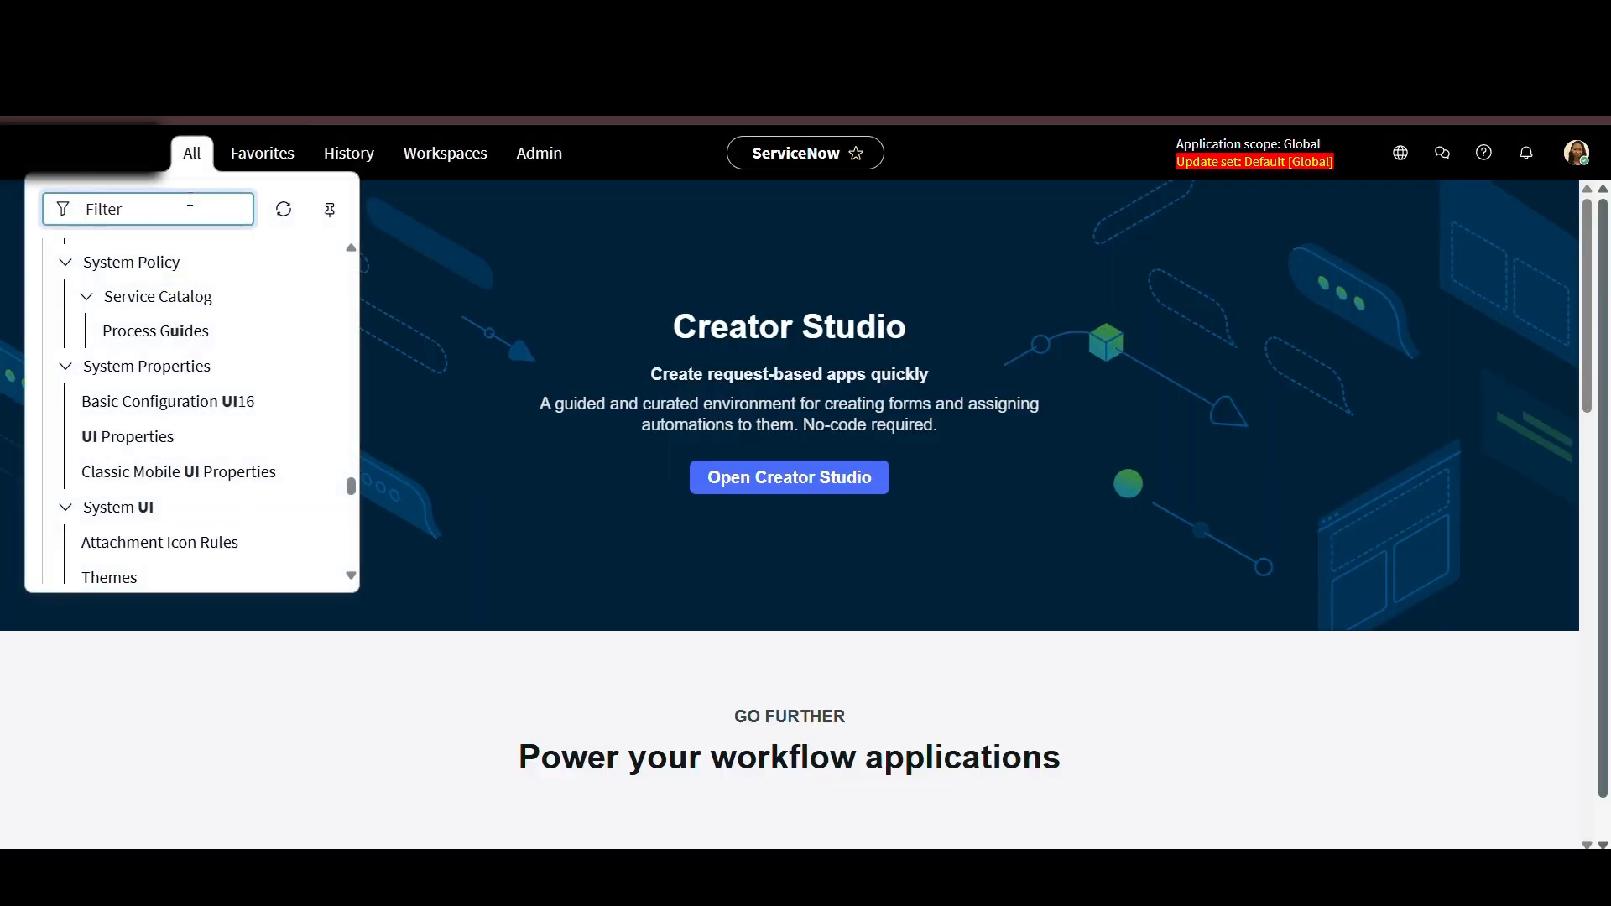
{"action": "type", "text": "incide"}
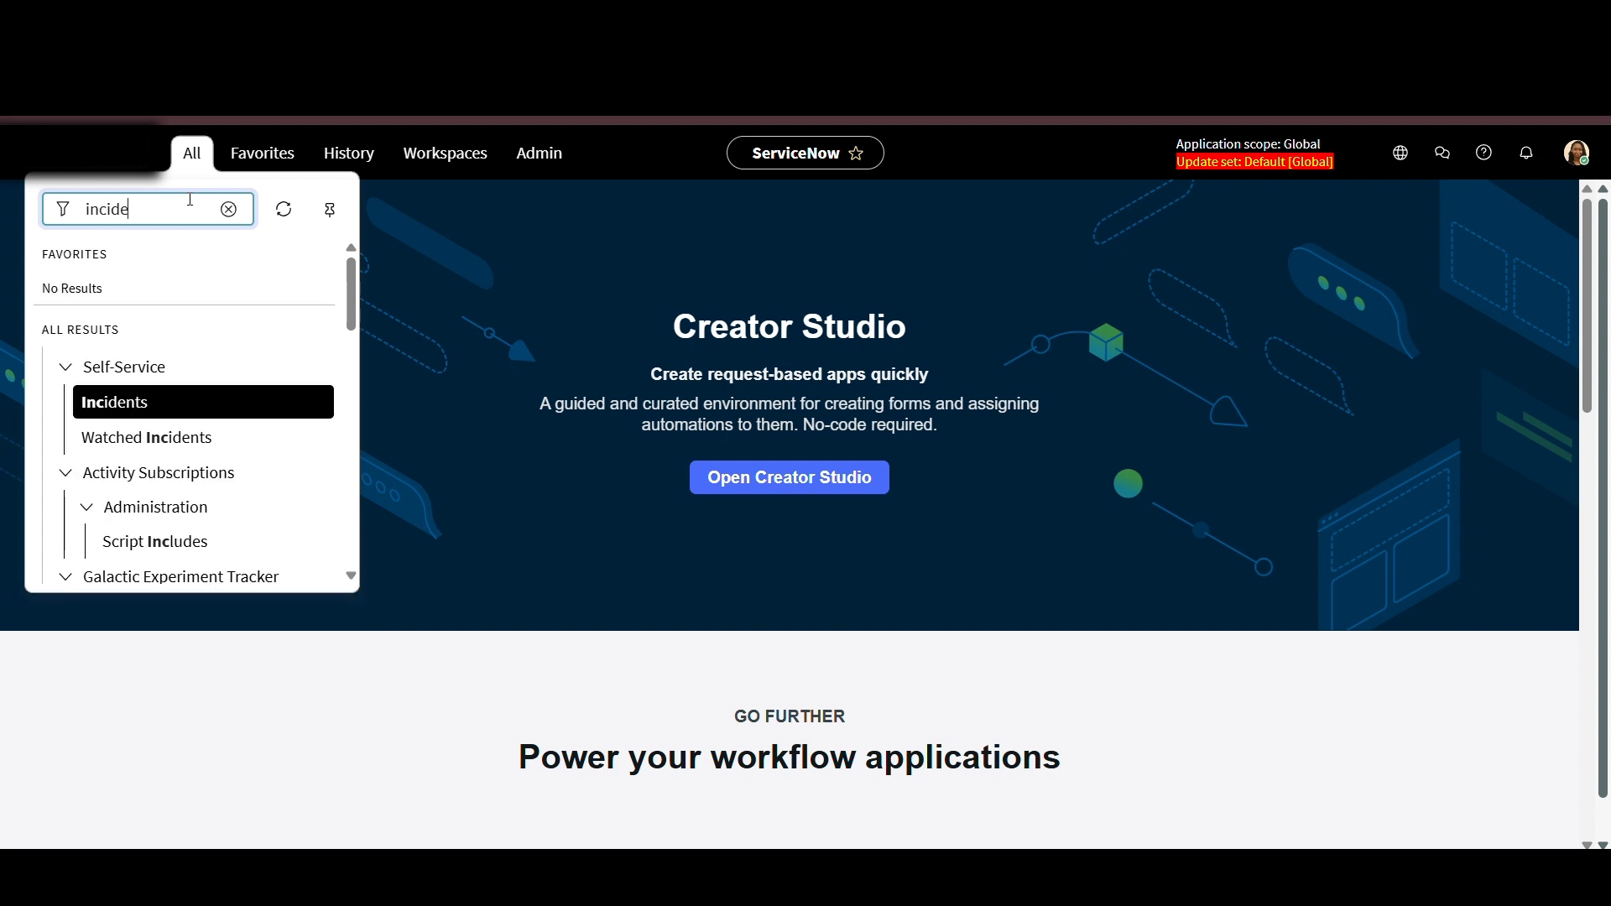
{"action": "type", "text": "nt."}
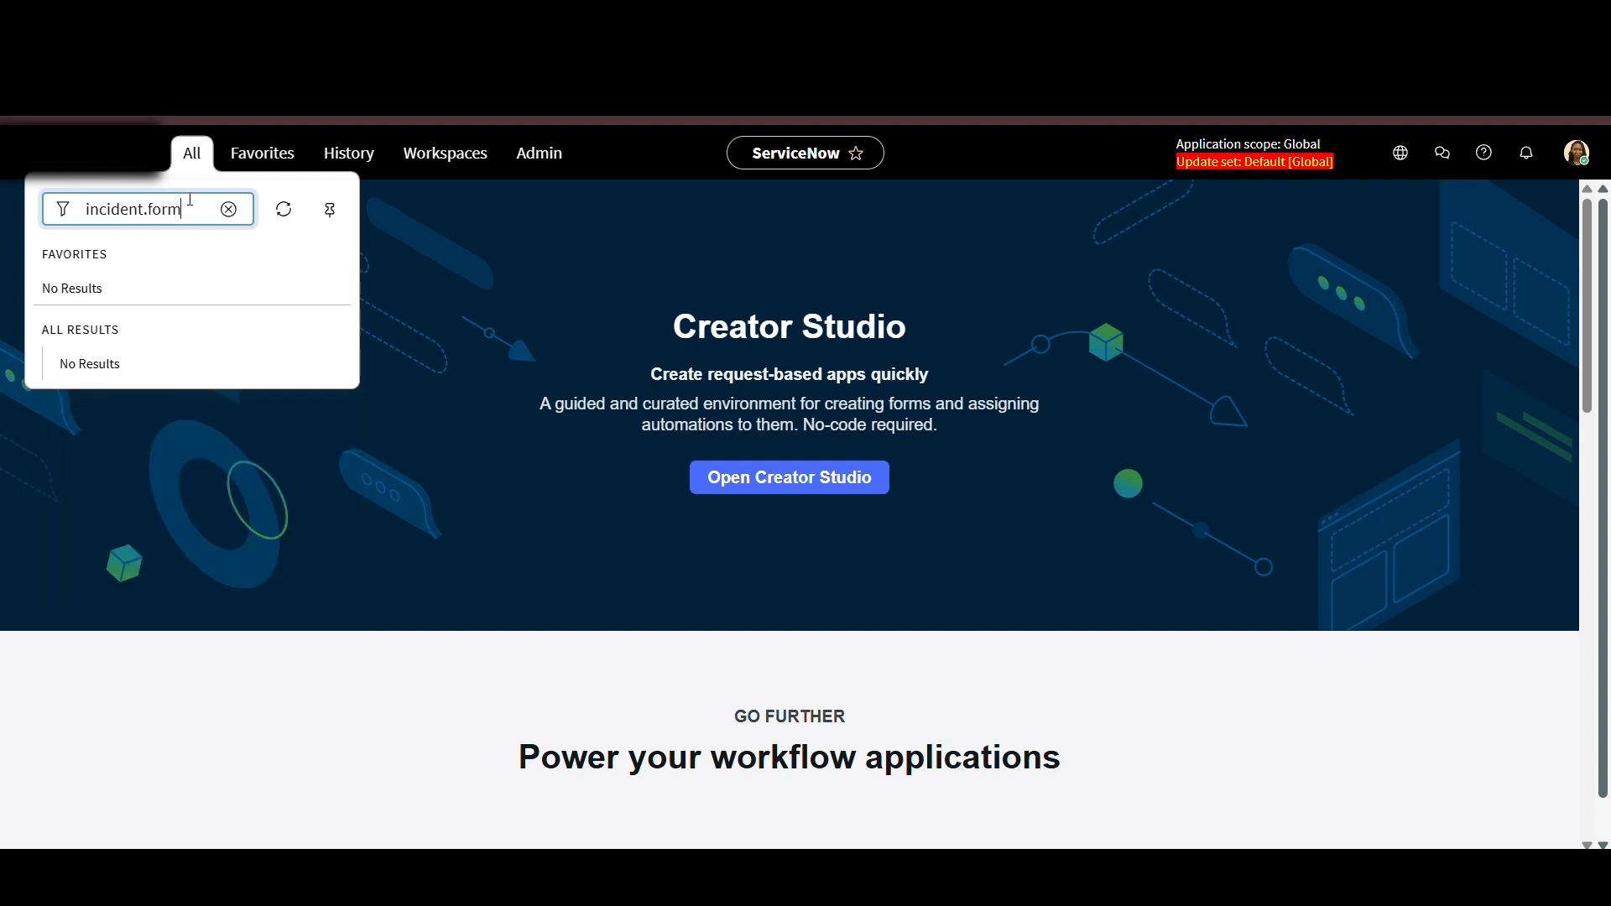
{"action": "type", "text": "form"}
{"action": "key", "text": "Return"}
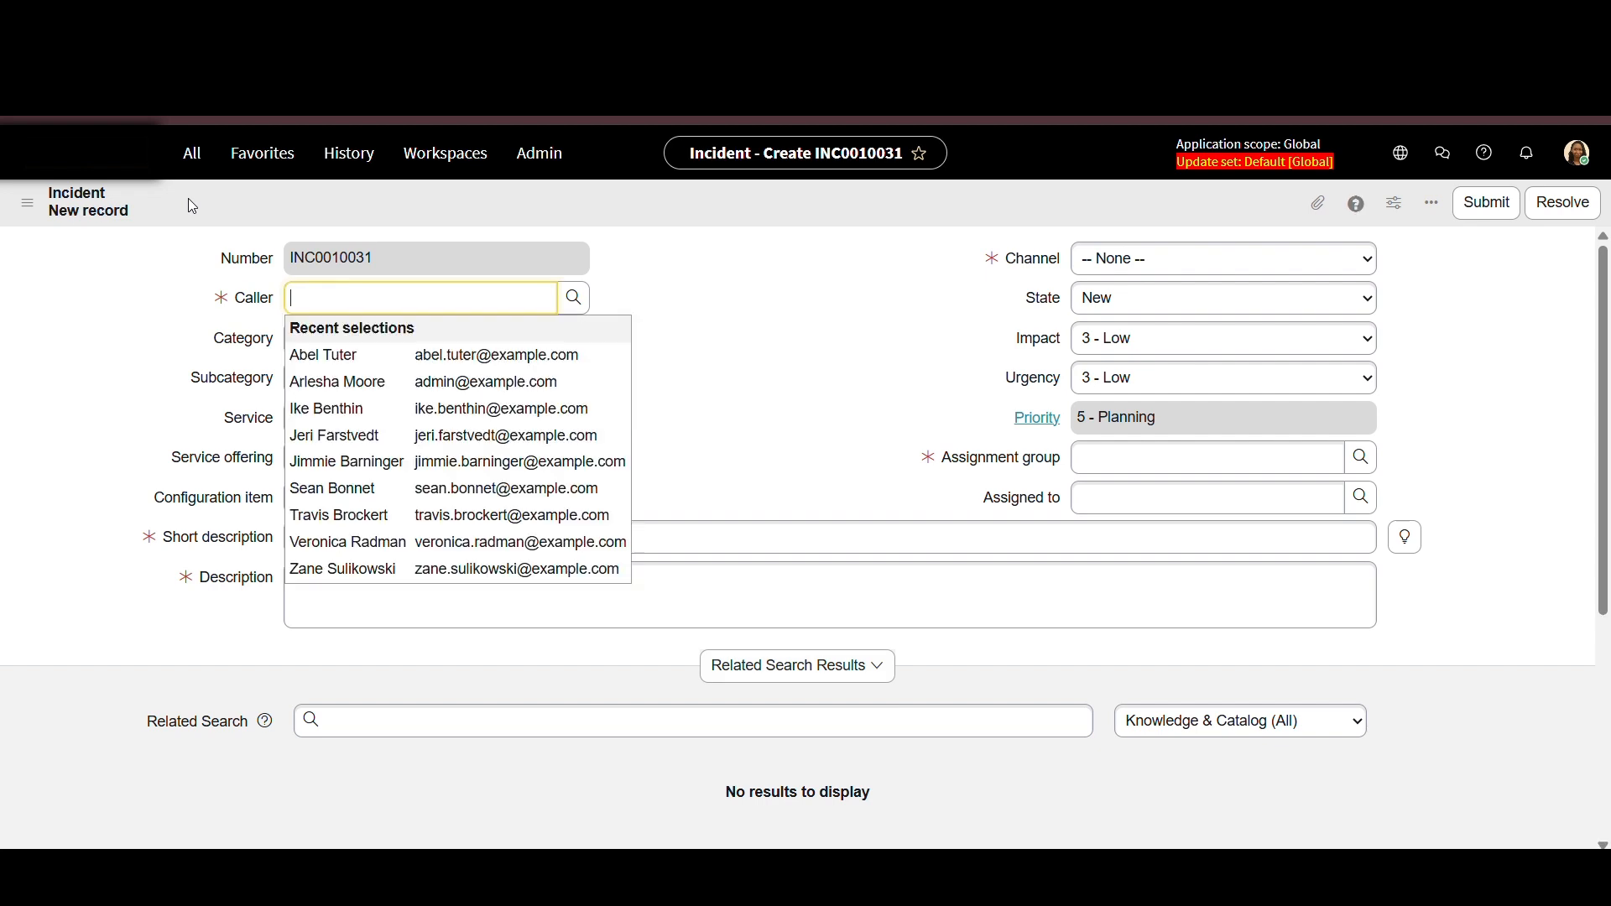
{"action": "left_click", "coordinate": [723, 303]}
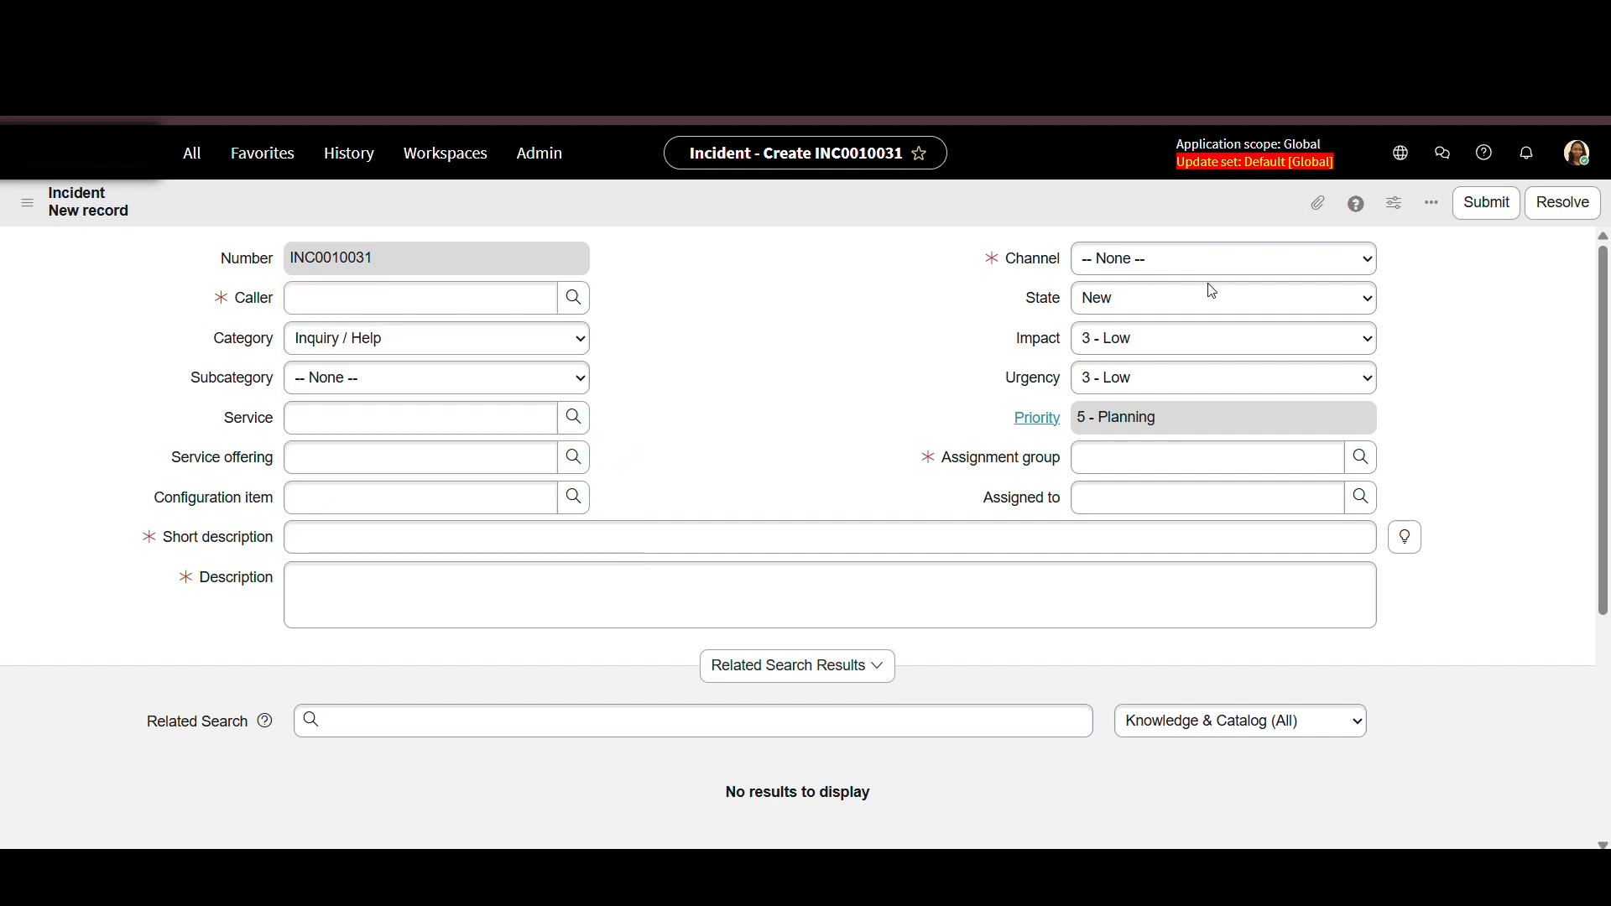
Try Chat, Email and Virtual Agent in turn as the incident's channel
{"action": "left_click", "coordinate": [1258, 261]}
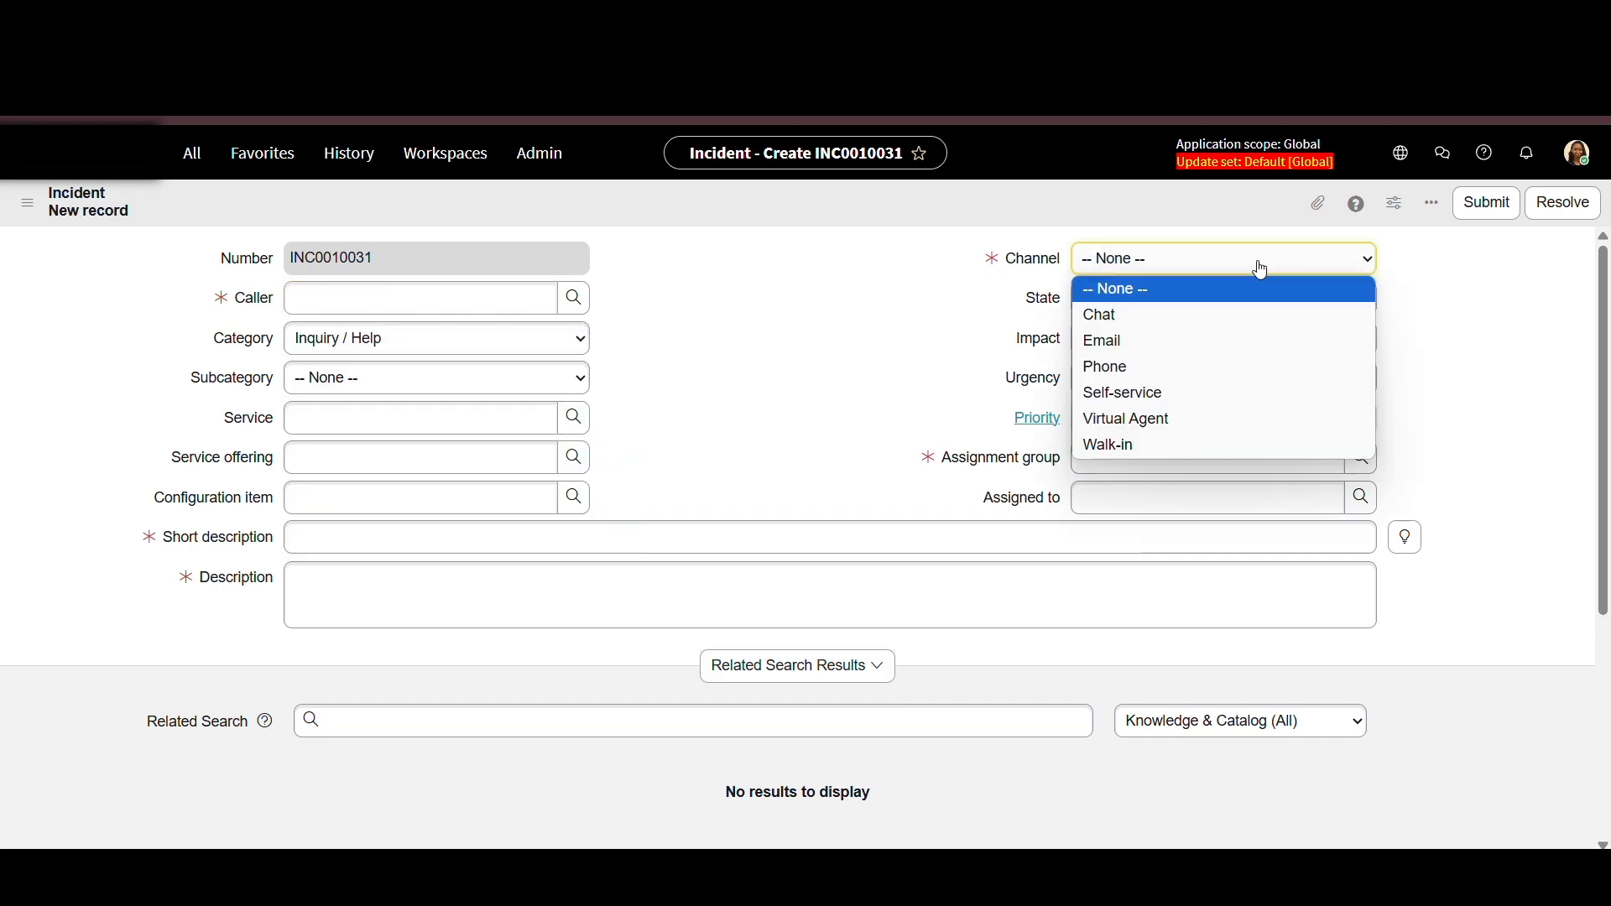
{"action": "left_click", "coordinate": [1171, 315]}
{"action": "left_click", "coordinate": [1165, 262]}
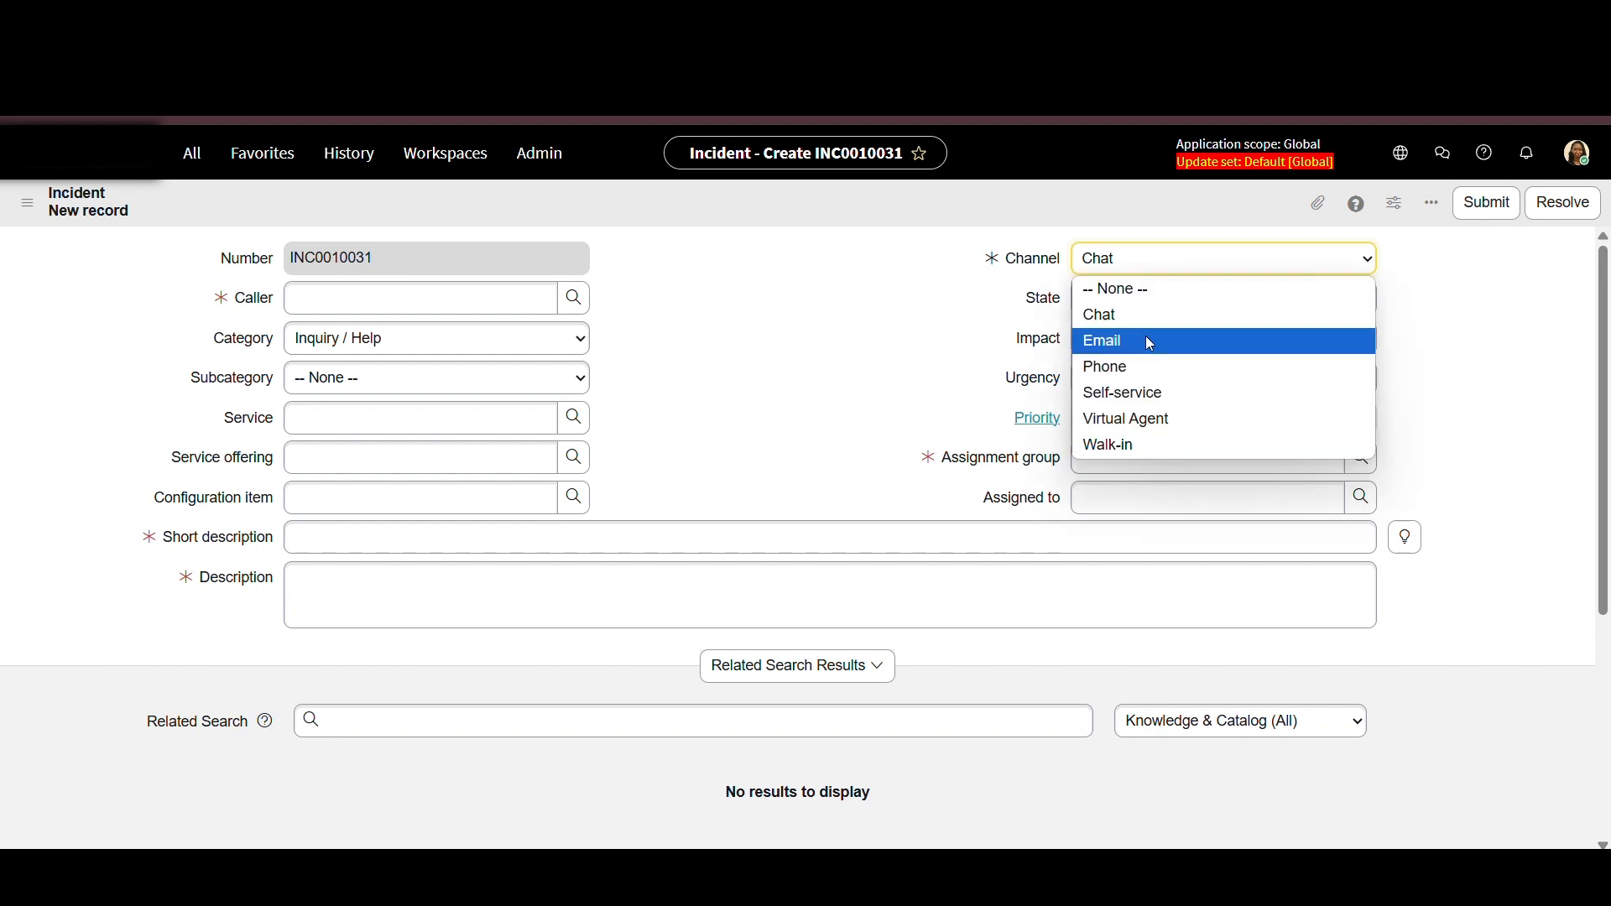
{"action": "left_click", "coordinate": [1147, 340]}
{"action": "left_click", "coordinate": [1162, 262]}
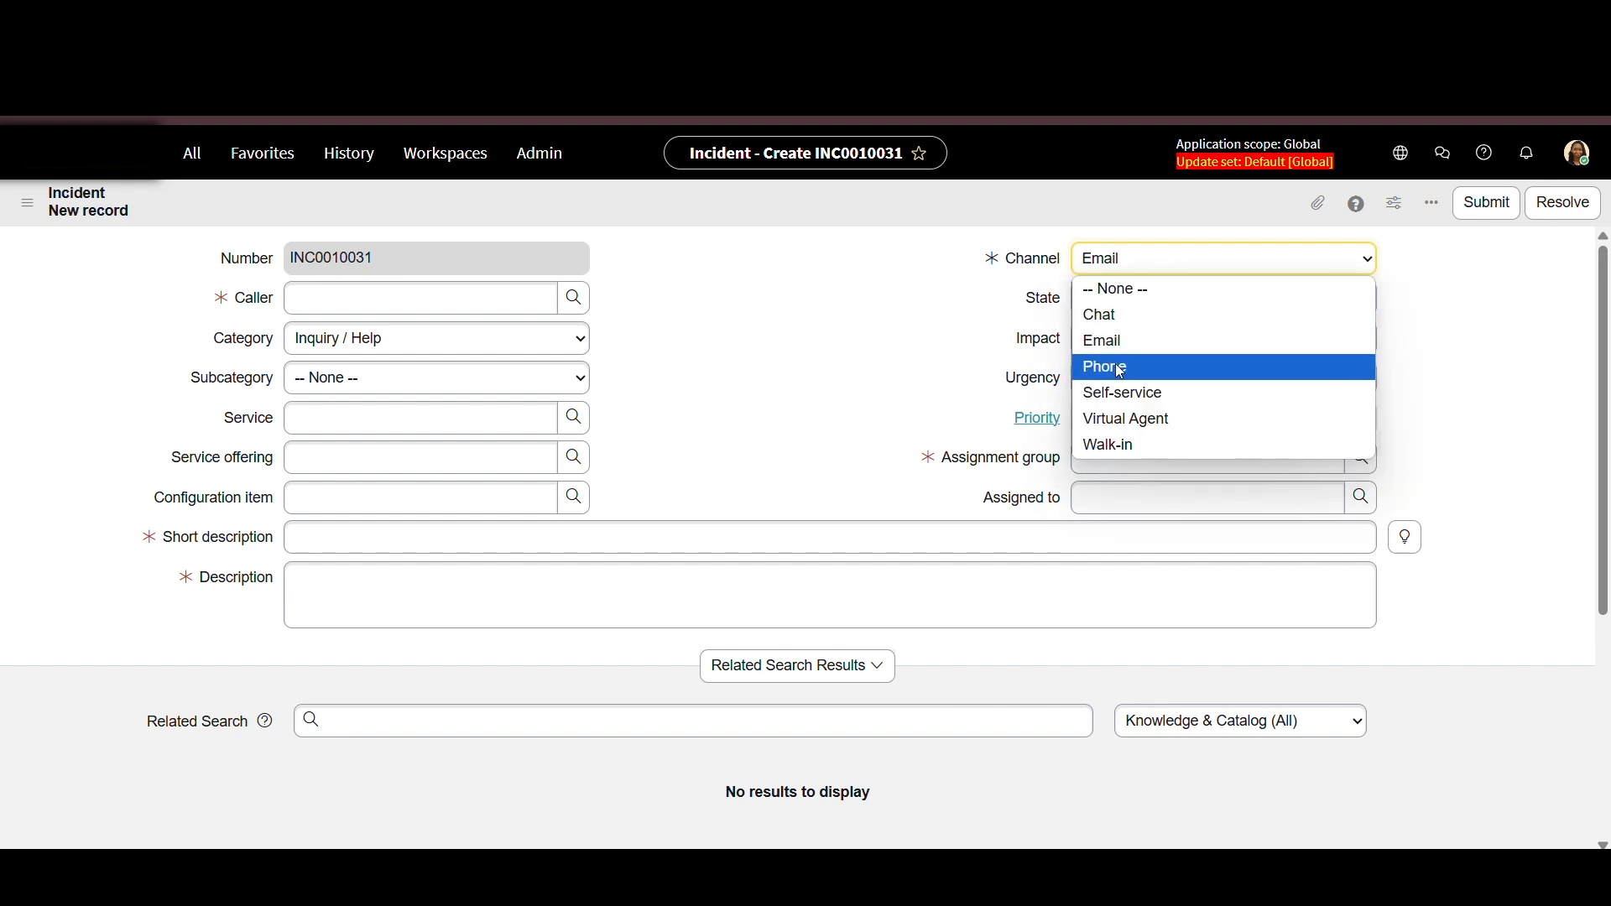
{"action": "left_click", "coordinate": [1125, 419]}
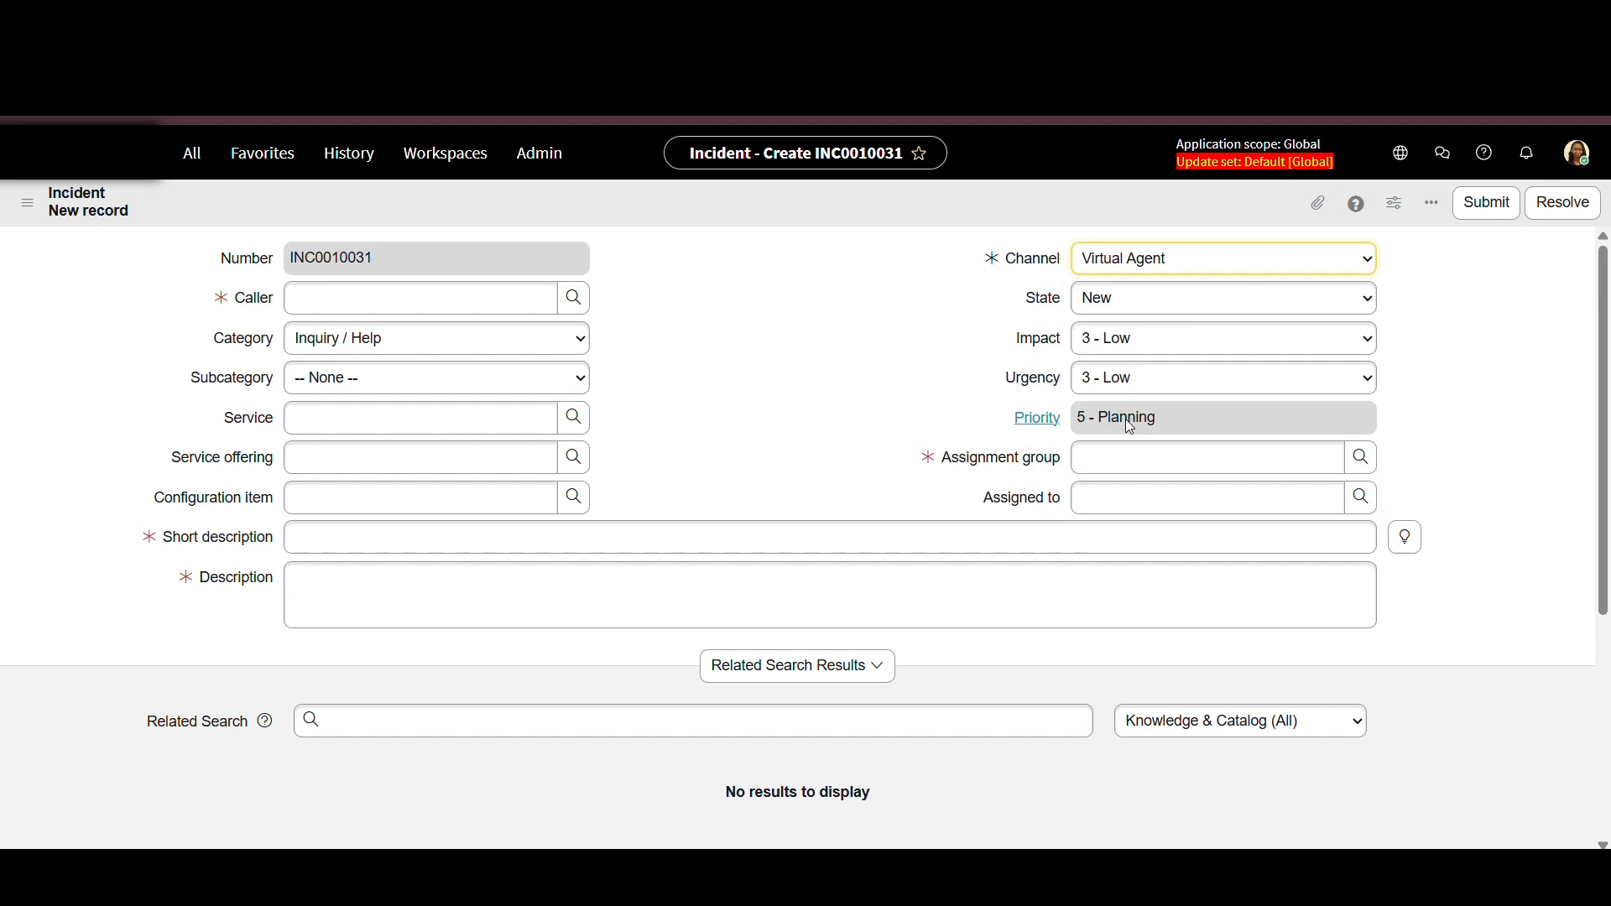
{"action": "left_click", "coordinate": [1255, 261]}
{"action": "left_click", "coordinate": [1255, 261]}
Set the incident's state to On Hold and look over the form down to the Resolution Information section
{"action": "left_click", "coordinate": [1121, 302]}
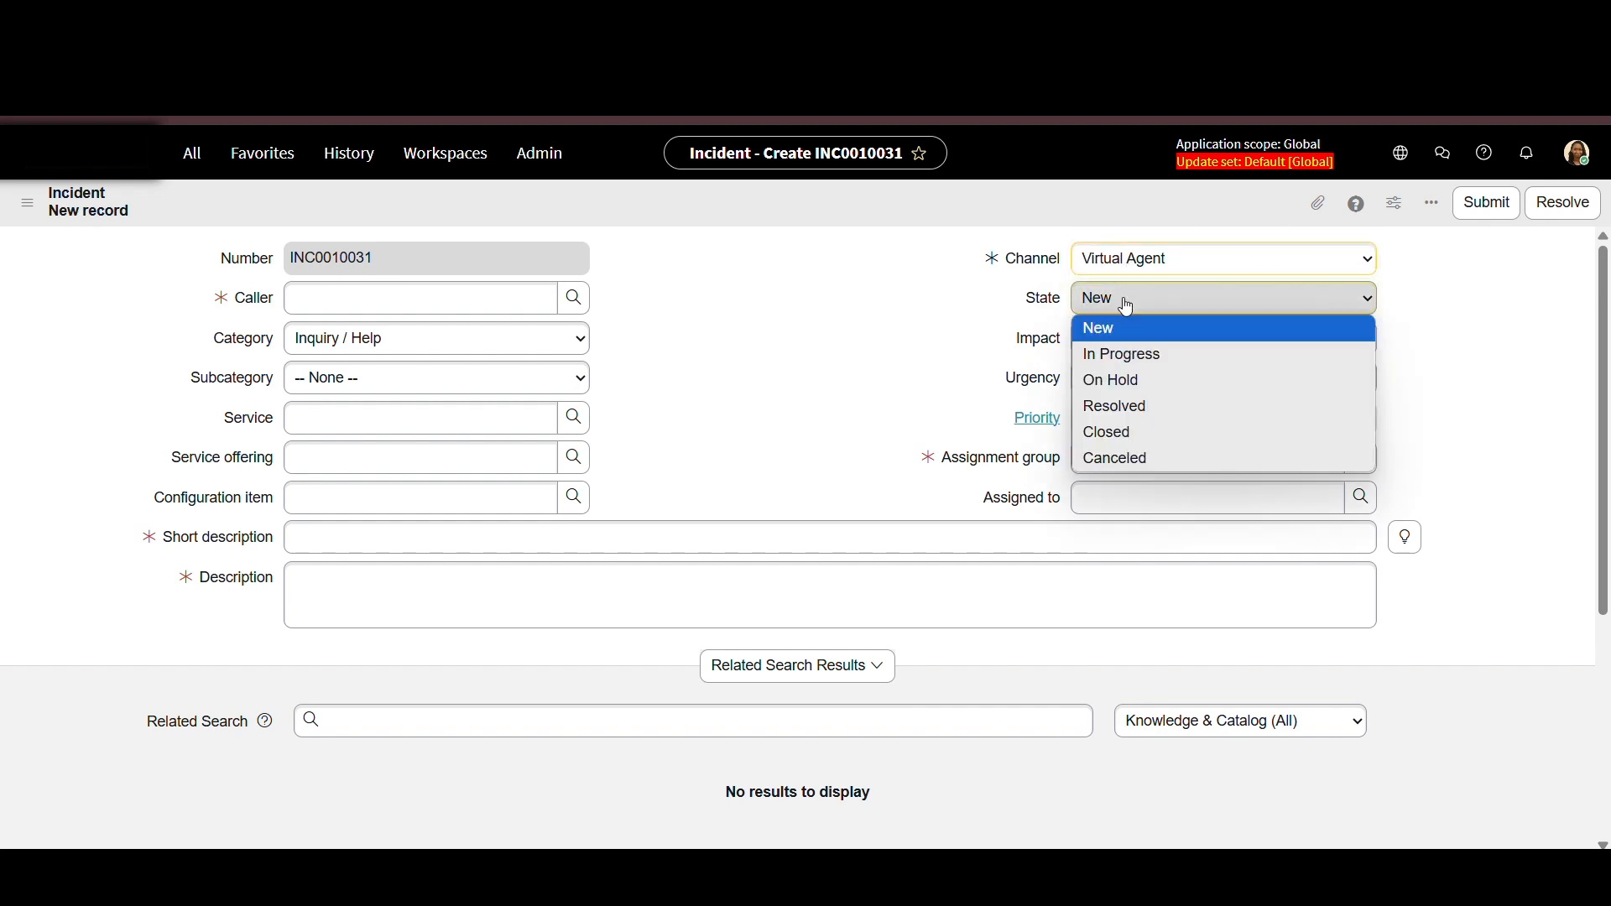
{"action": "left_click", "coordinate": [1106, 379]}
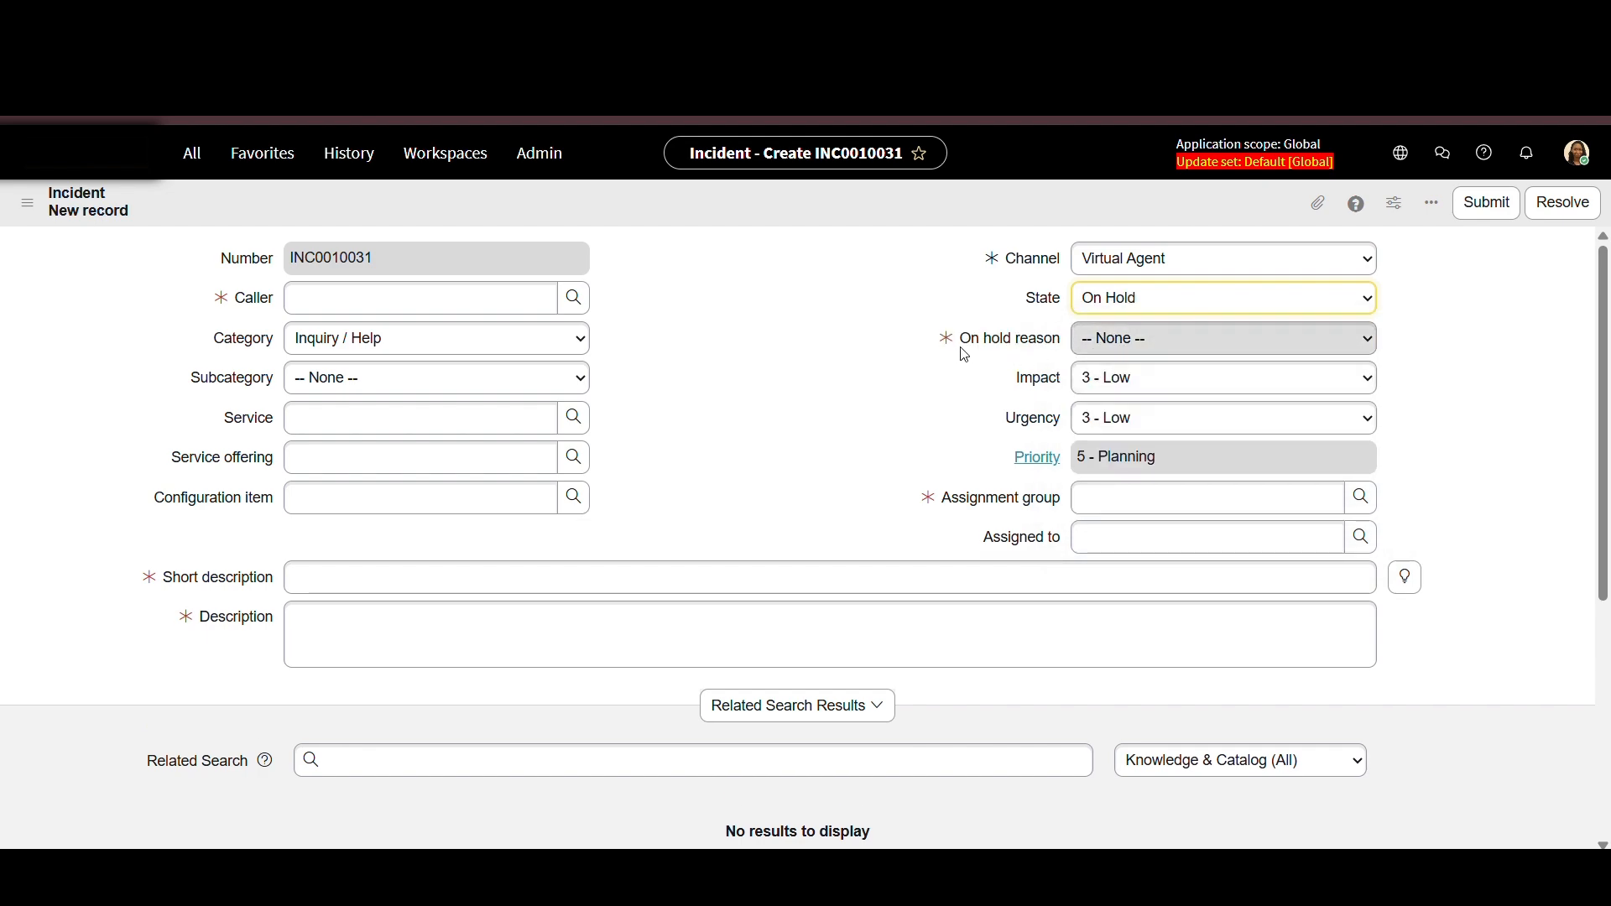
{"action": "scroll", "coordinate": [495, 501], "scroll_direction": "down", "scroll_amount": 5}
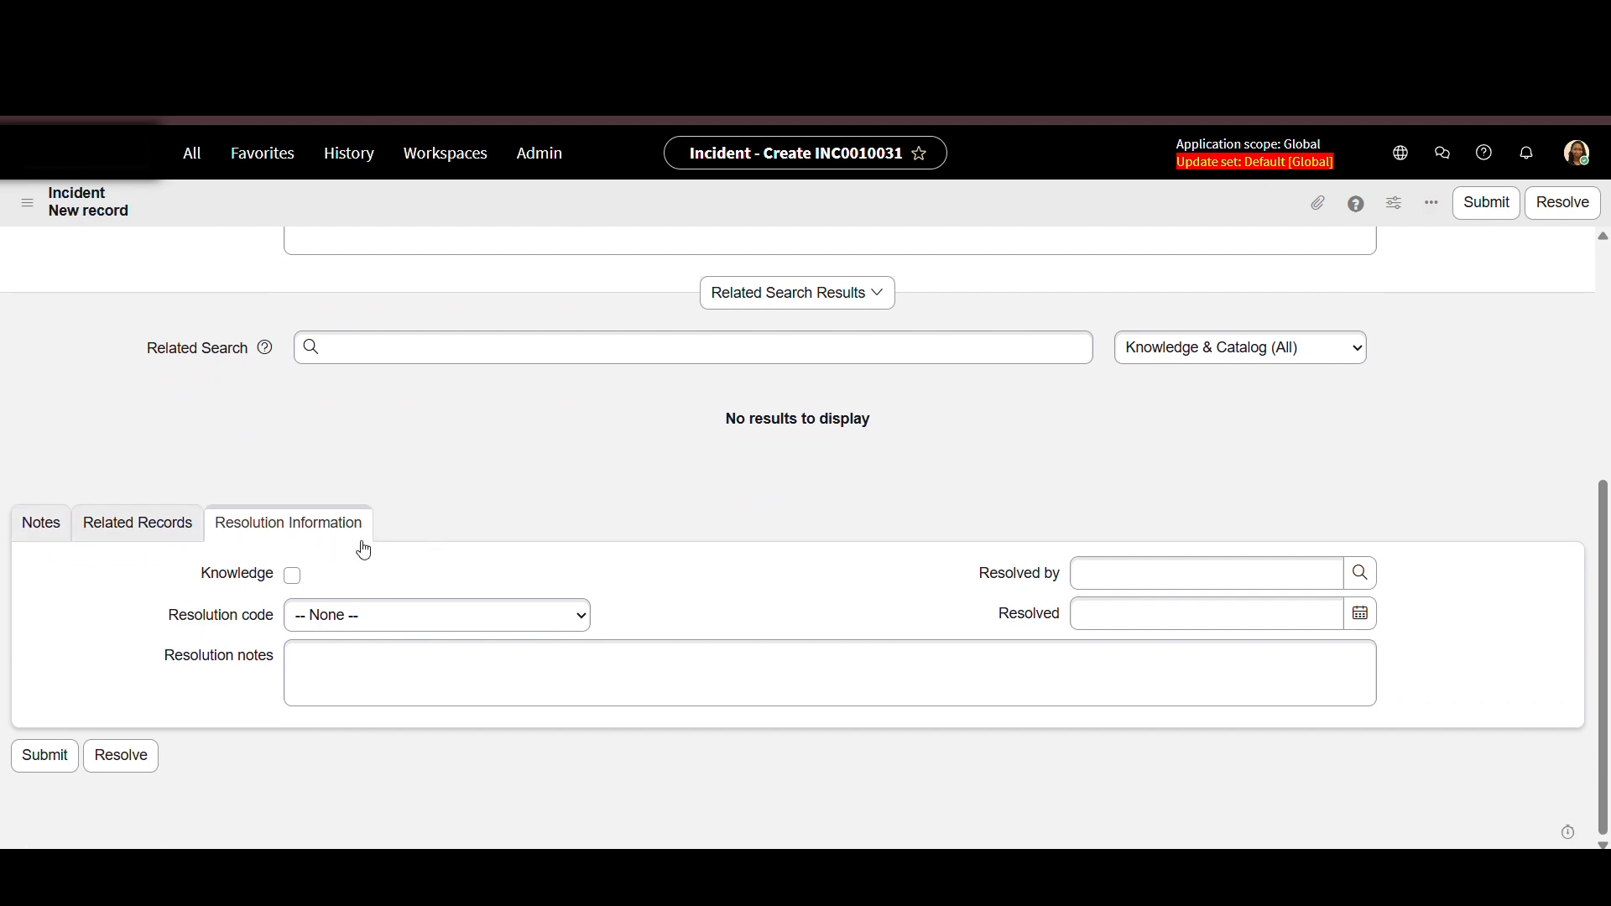
{"action": "scroll", "coordinate": [1164, 505], "scroll_direction": "up", "scroll_amount": 5}
Set the incident's state to Resolved, examine the Resolution Information fields, and return the state to New
{"action": "left_click", "coordinate": [1156, 304]}
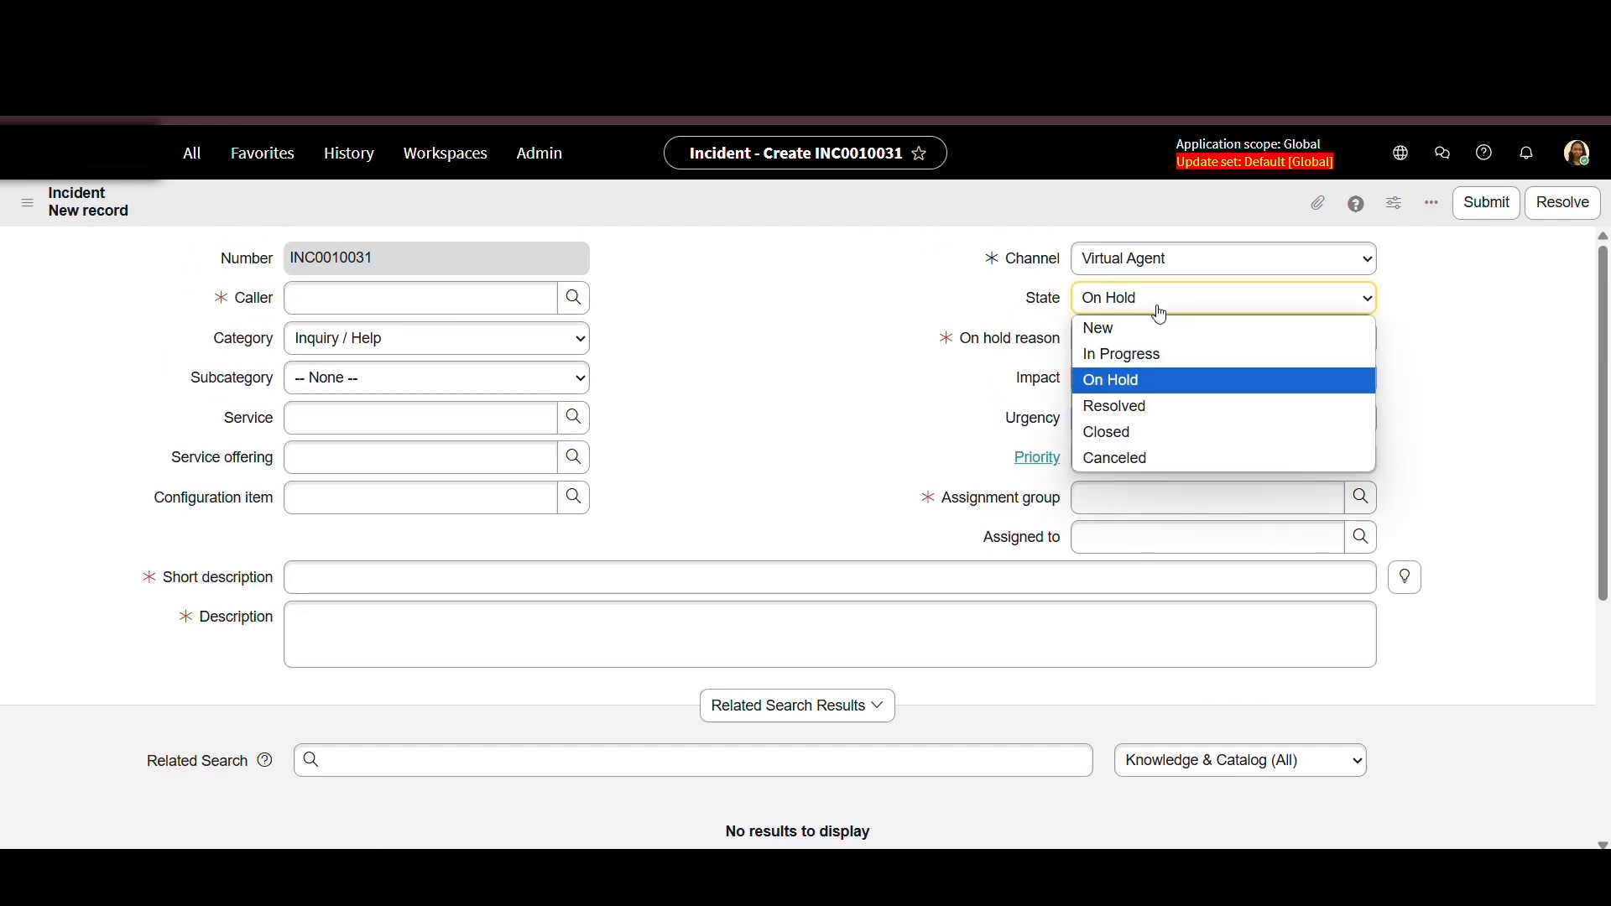
{"action": "left_click", "coordinate": [1125, 407]}
{"action": "scroll", "coordinate": [787, 407], "scroll_direction": "down", "scroll_amount": 4}
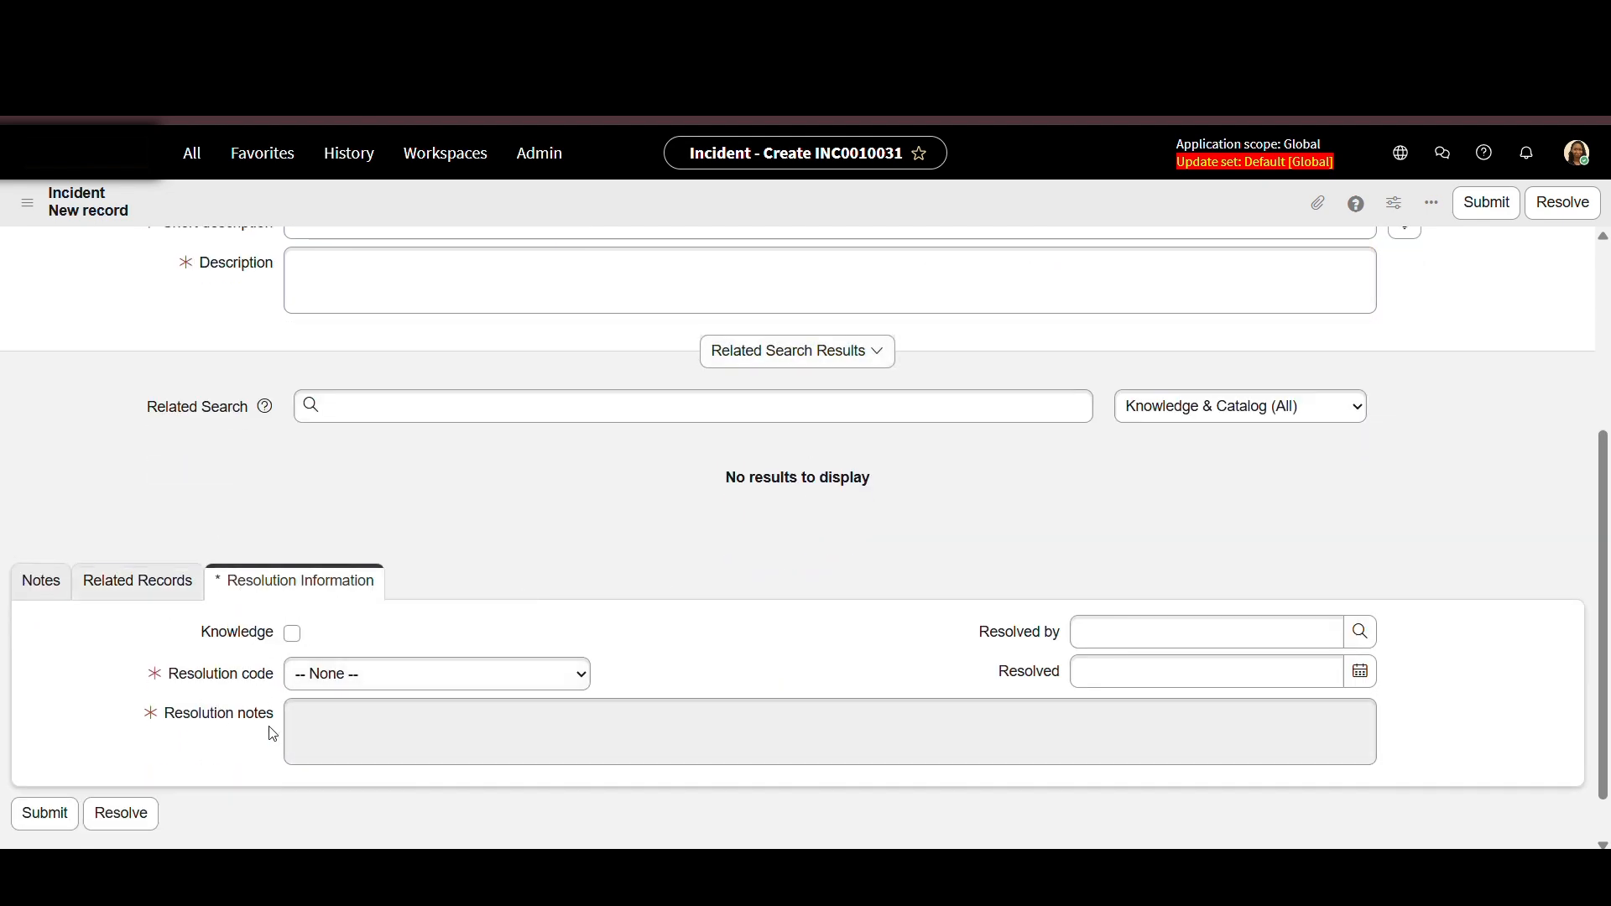
{"action": "scroll", "coordinate": [1153, 440], "scroll_direction": "up", "scroll_amount": 4}
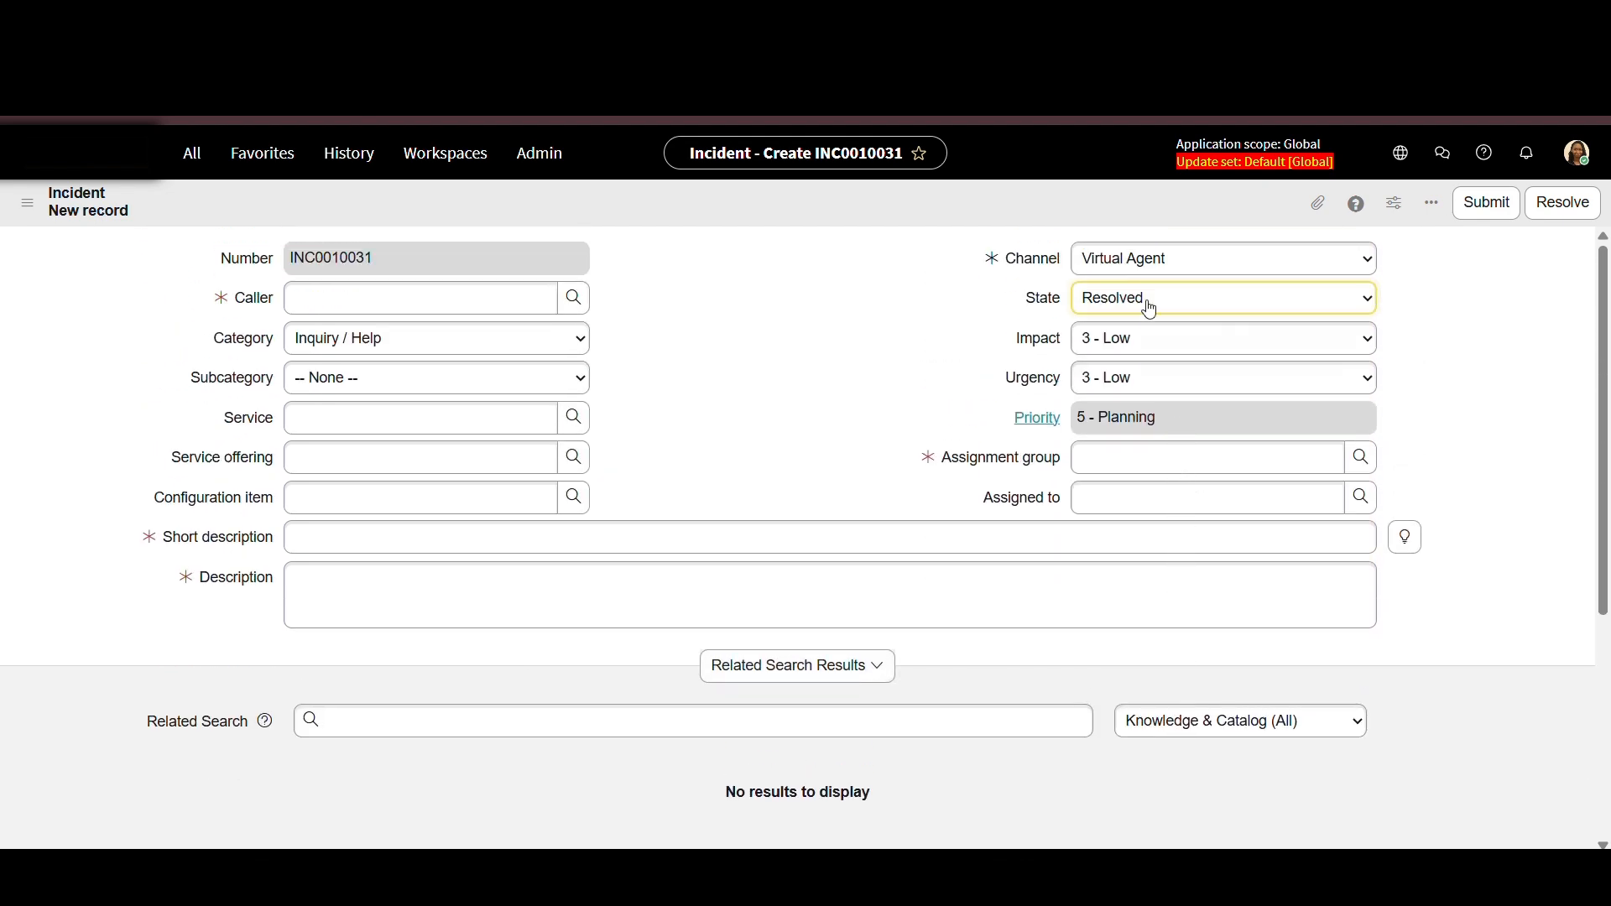
{"action": "left_click", "coordinate": [1151, 300]}
{"action": "left_click", "coordinate": [1141, 328]}
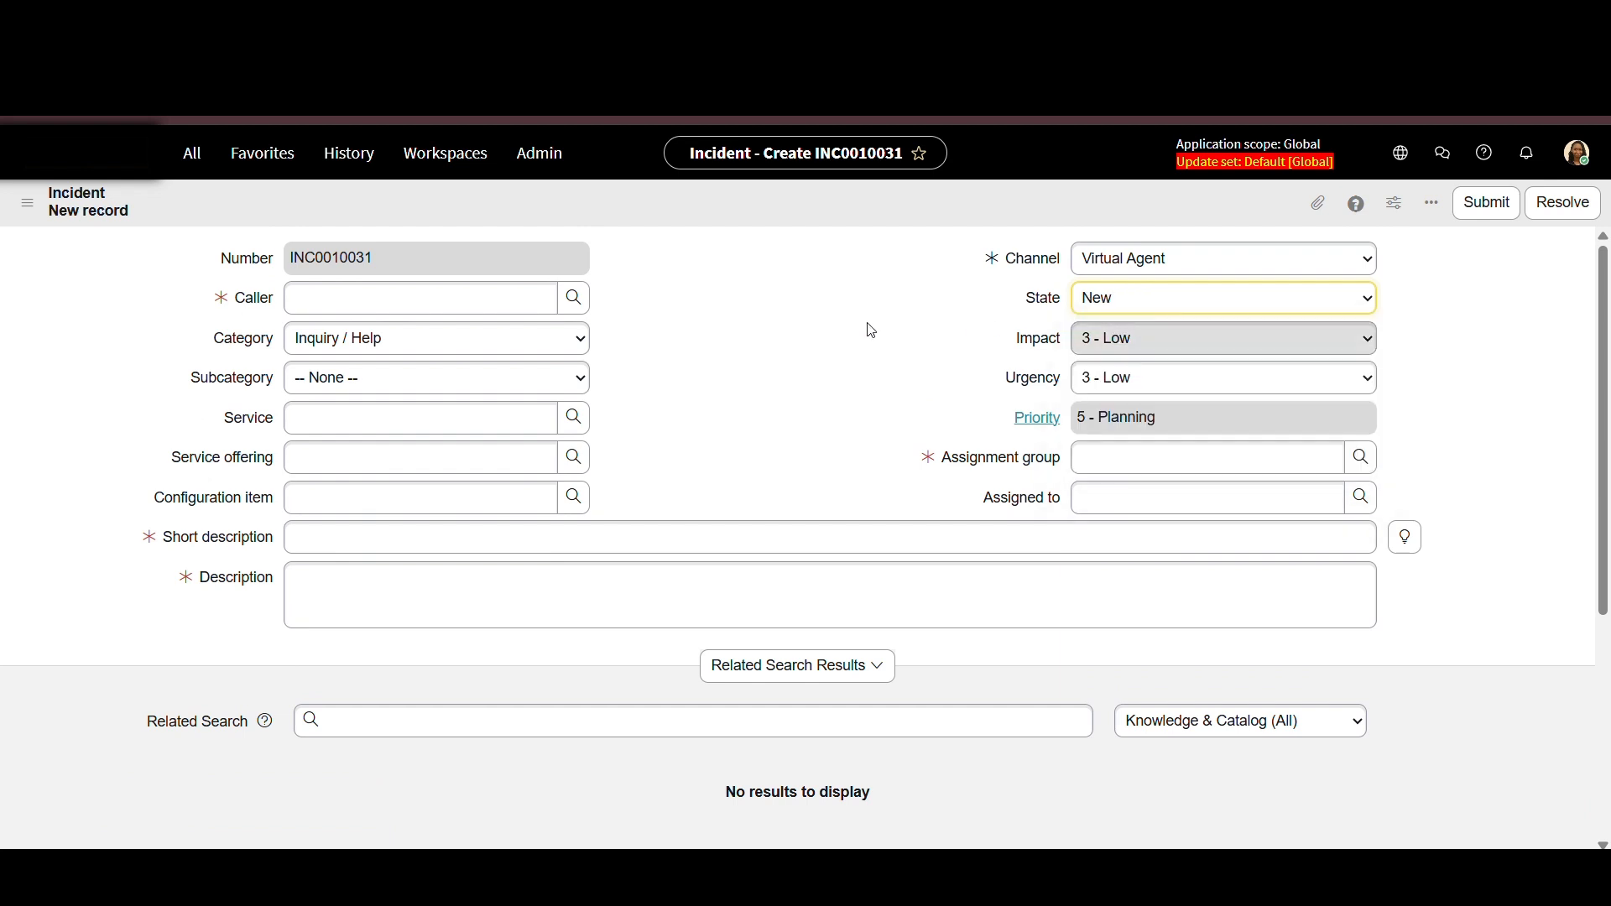
{"action": "left_click", "coordinate": [1173, 265]}
{"action": "left_click", "coordinate": [1171, 262]}
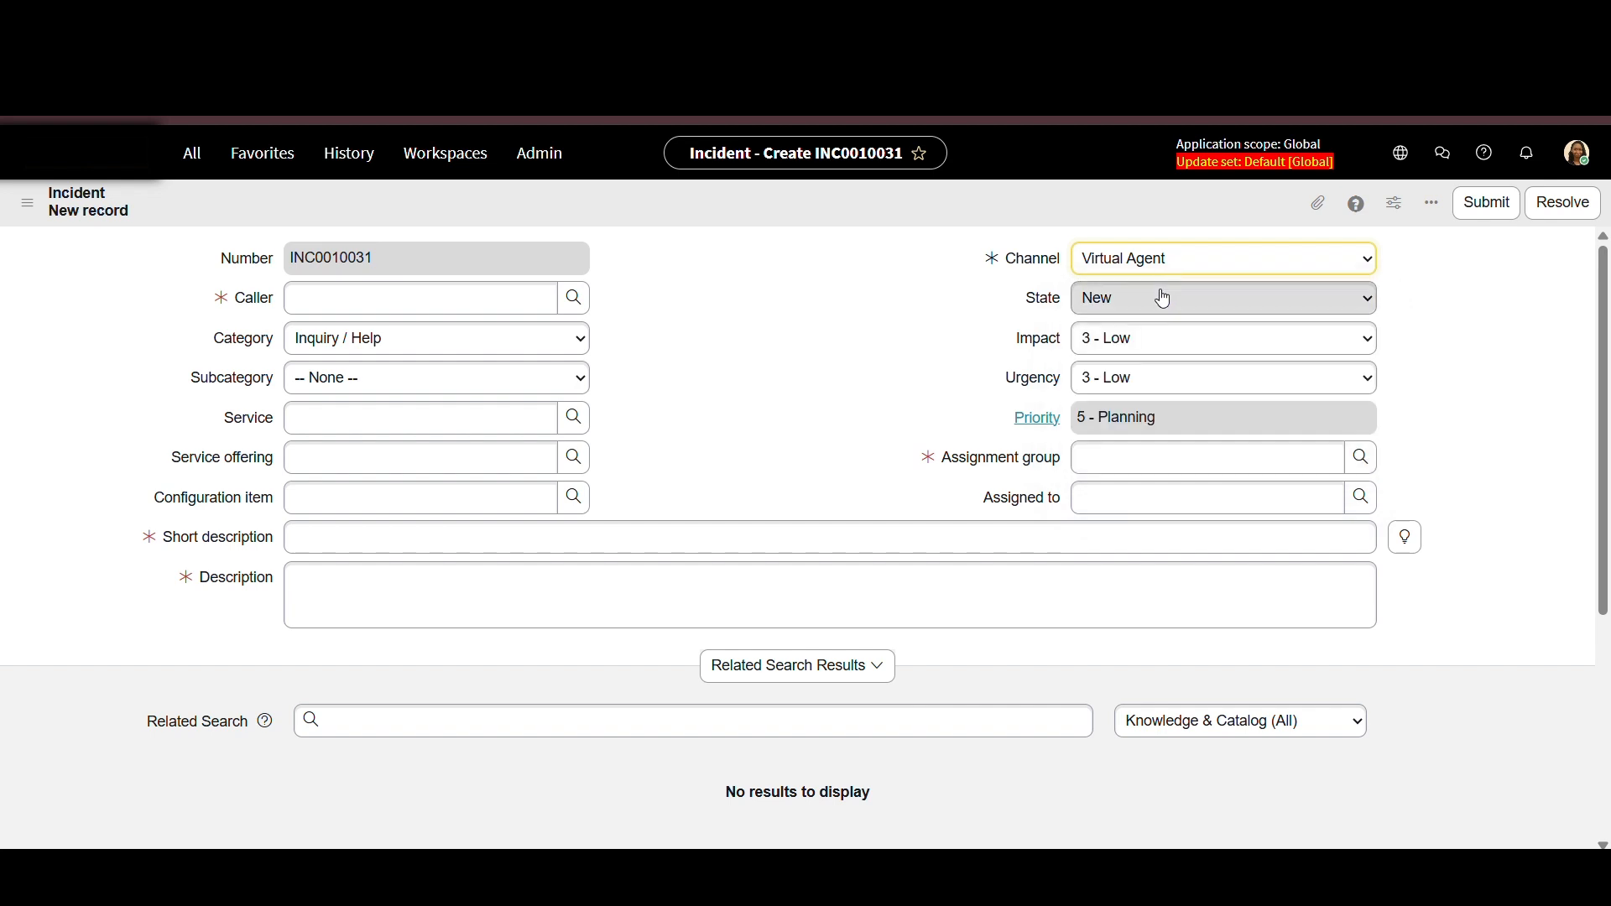
Put the incident On Hold to view the On hold reason choices, and set the state back to New
{"action": "left_click", "coordinate": [1164, 302]}
{"action": "left_click", "coordinate": [1124, 382]}
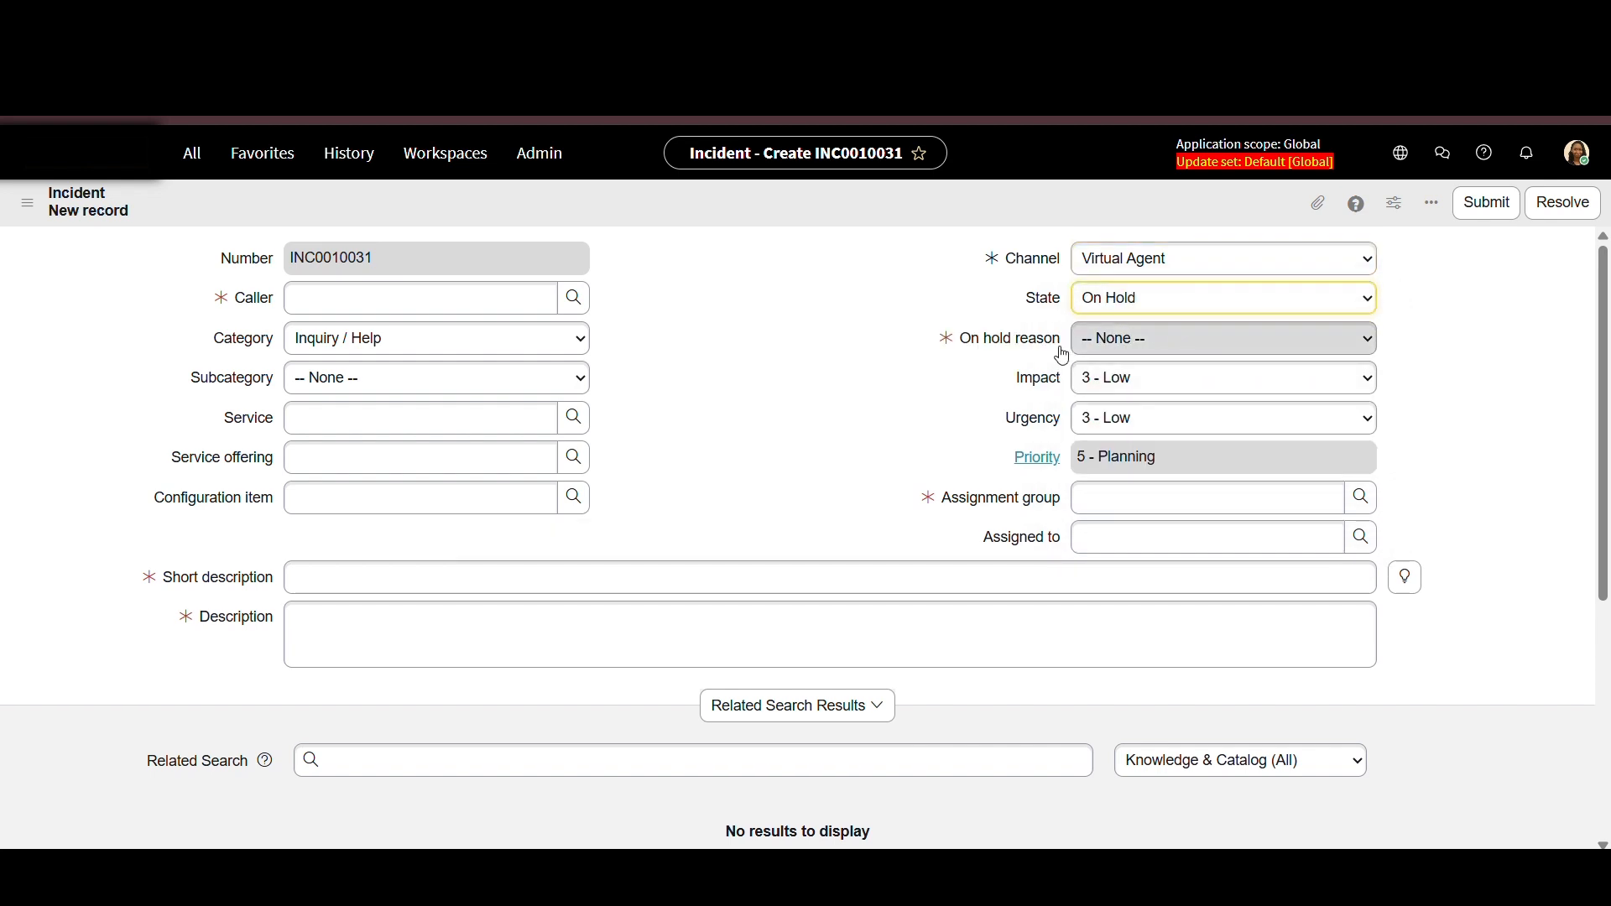
{"action": "left_click", "coordinate": [1141, 341]}
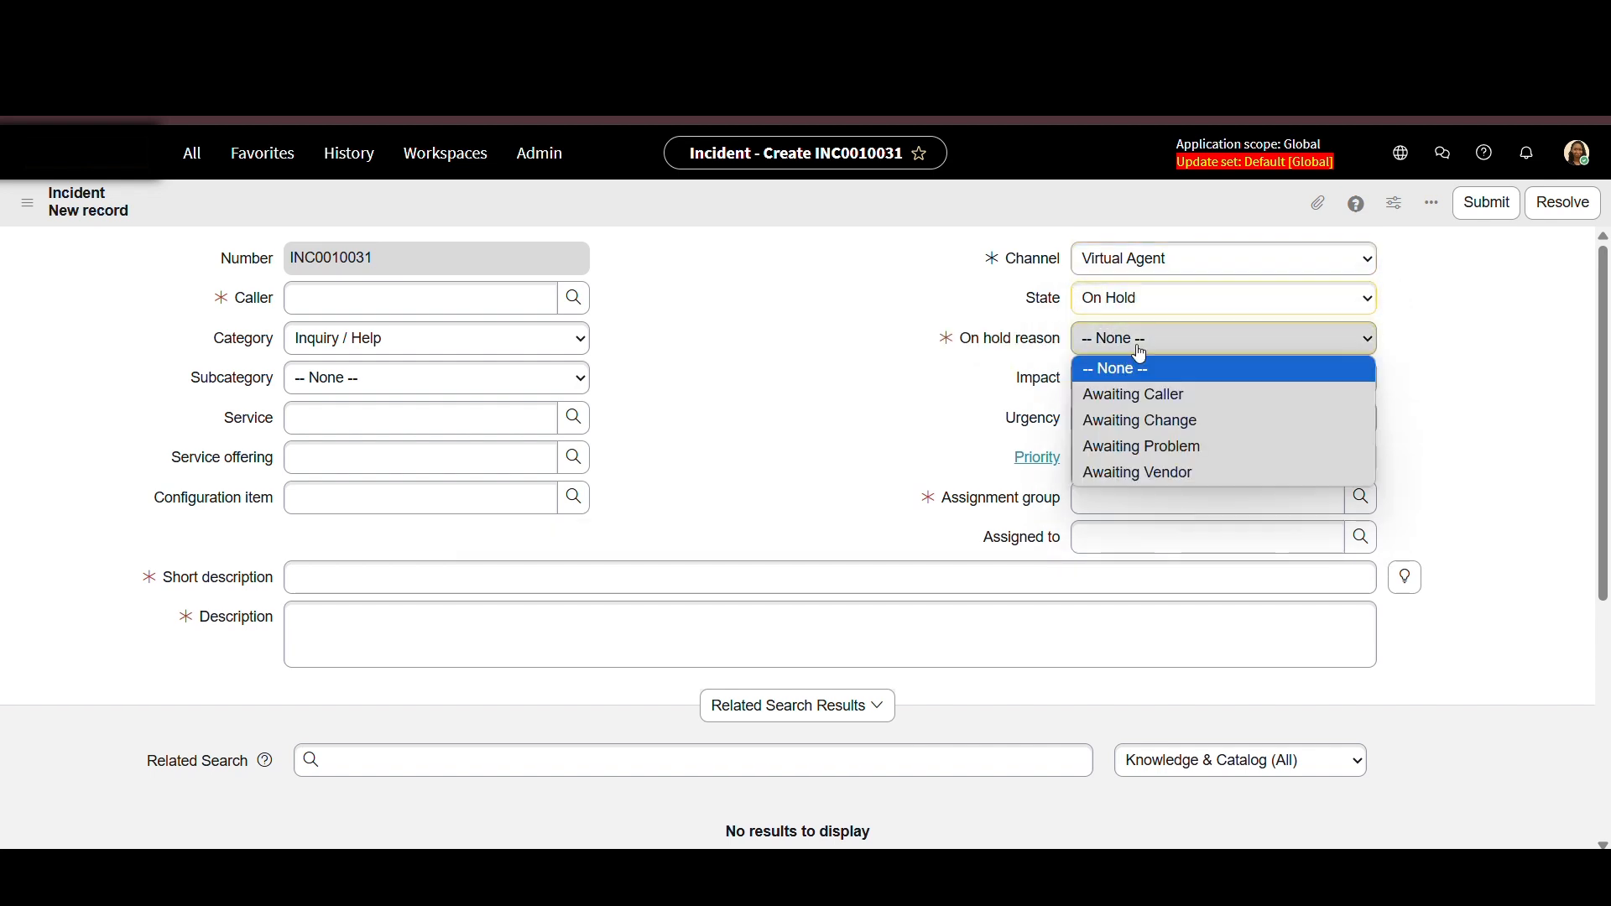
{"action": "left_click", "coordinate": [1141, 354]}
{"action": "left_click", "coordinate": [1125, 300]}
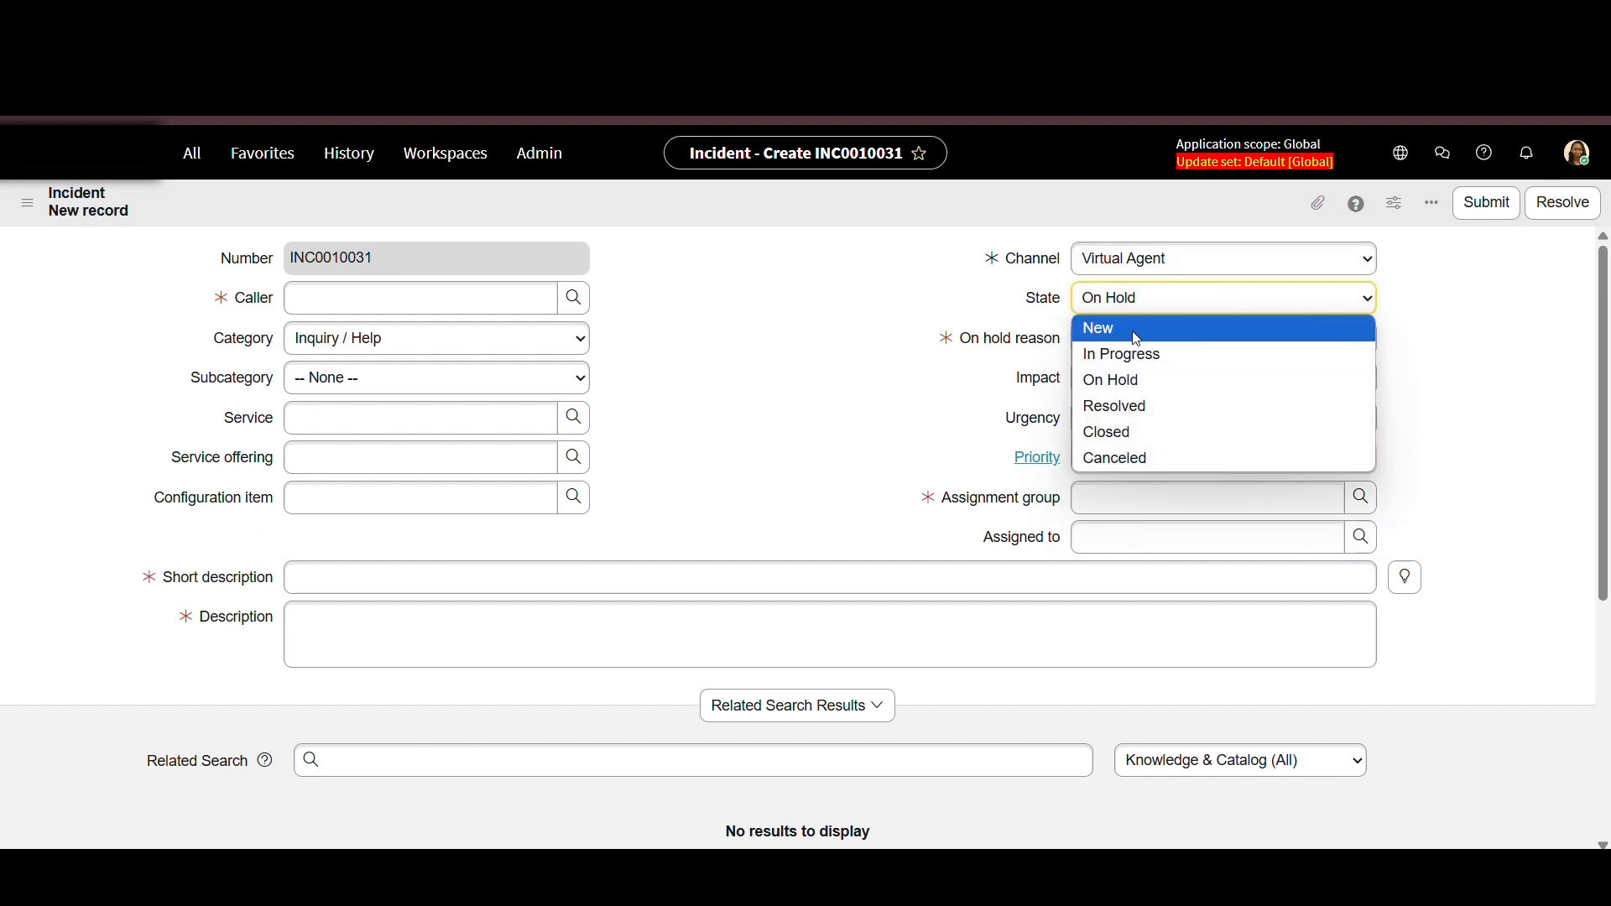
{"action": "left_click", "coordinate": [1141, 324]}
Set the incident's channel to Email
{"action": "left_click", "coordinate": [1158, 272]}
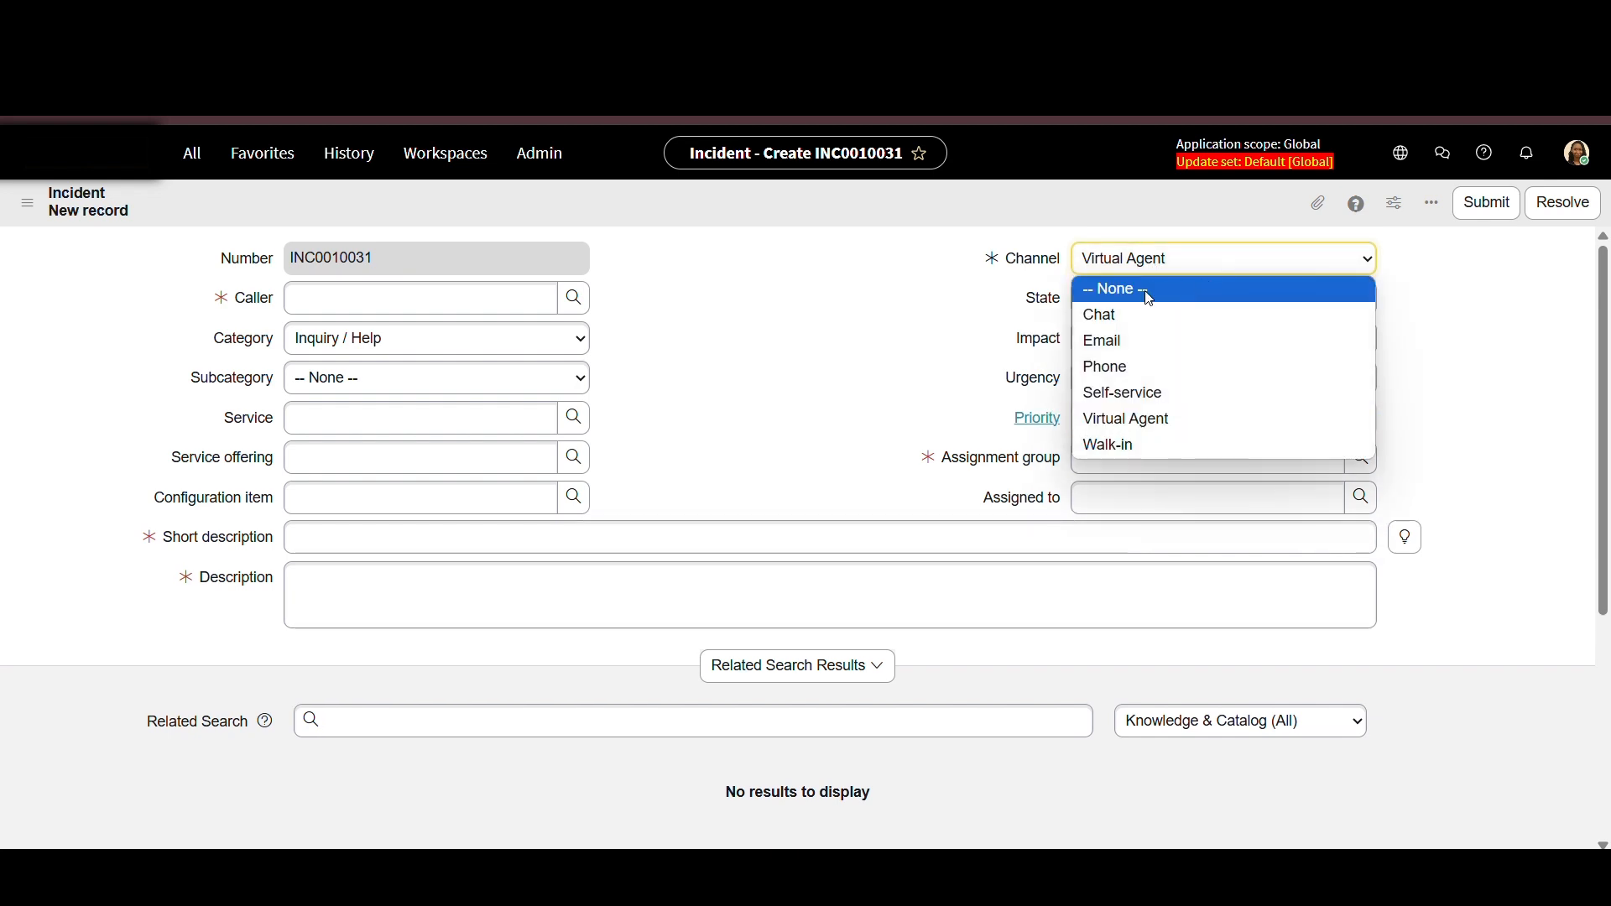
{"action": "left_click", "coordinate": [1128, 344]}
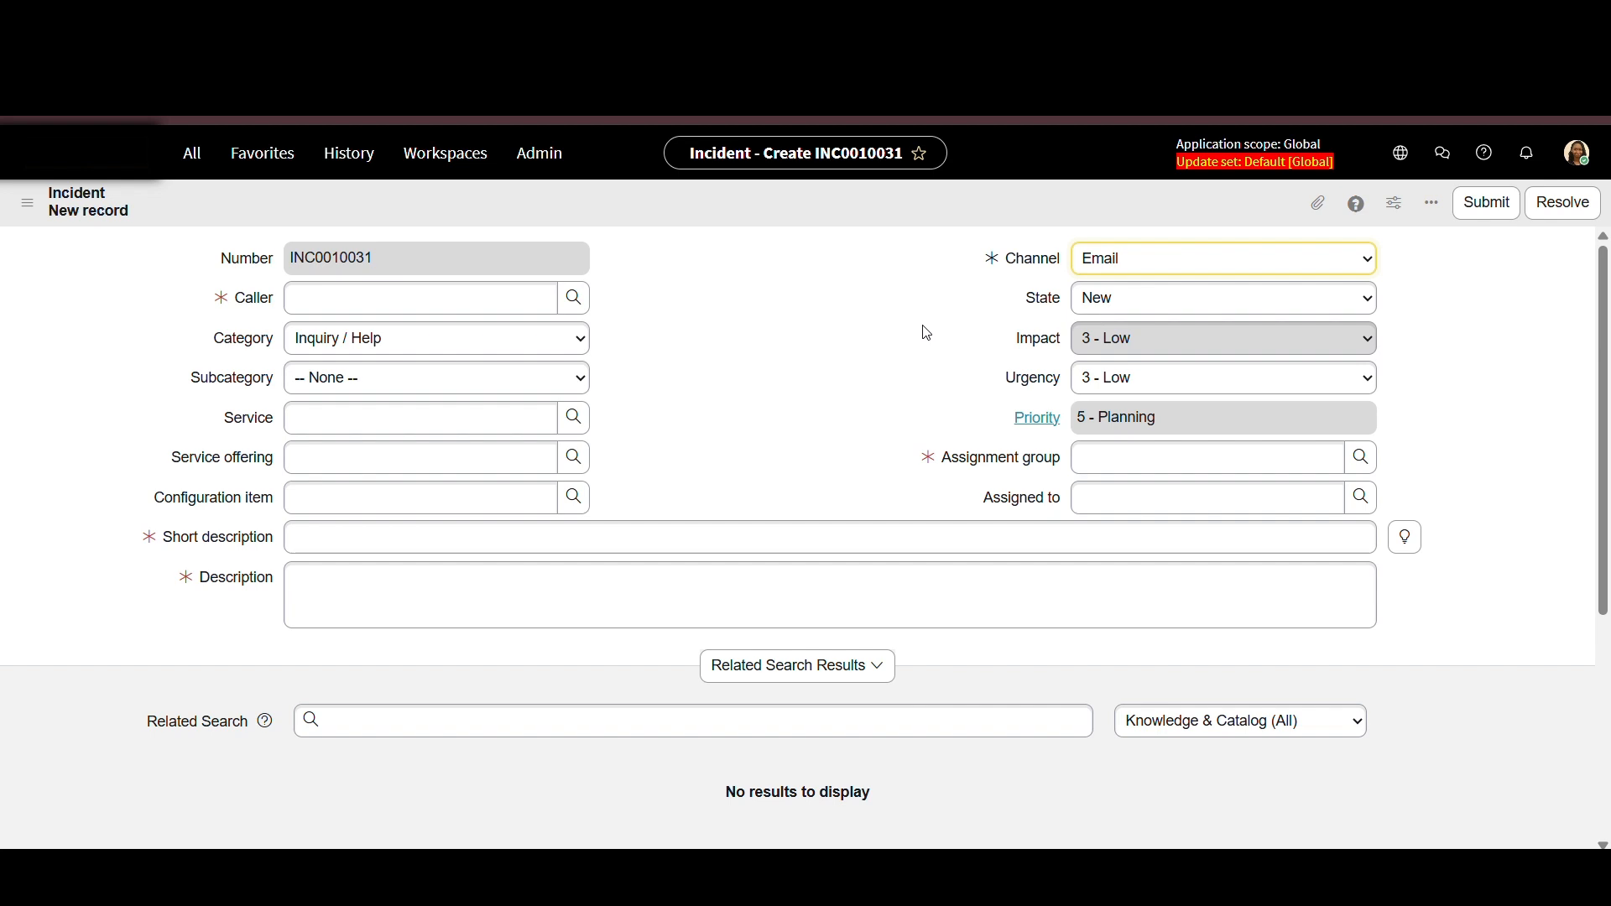
{"action": "left_click", "coordinate": [1175, 268]}
{"action": "left_click", "coordinate": [1175, 268]}
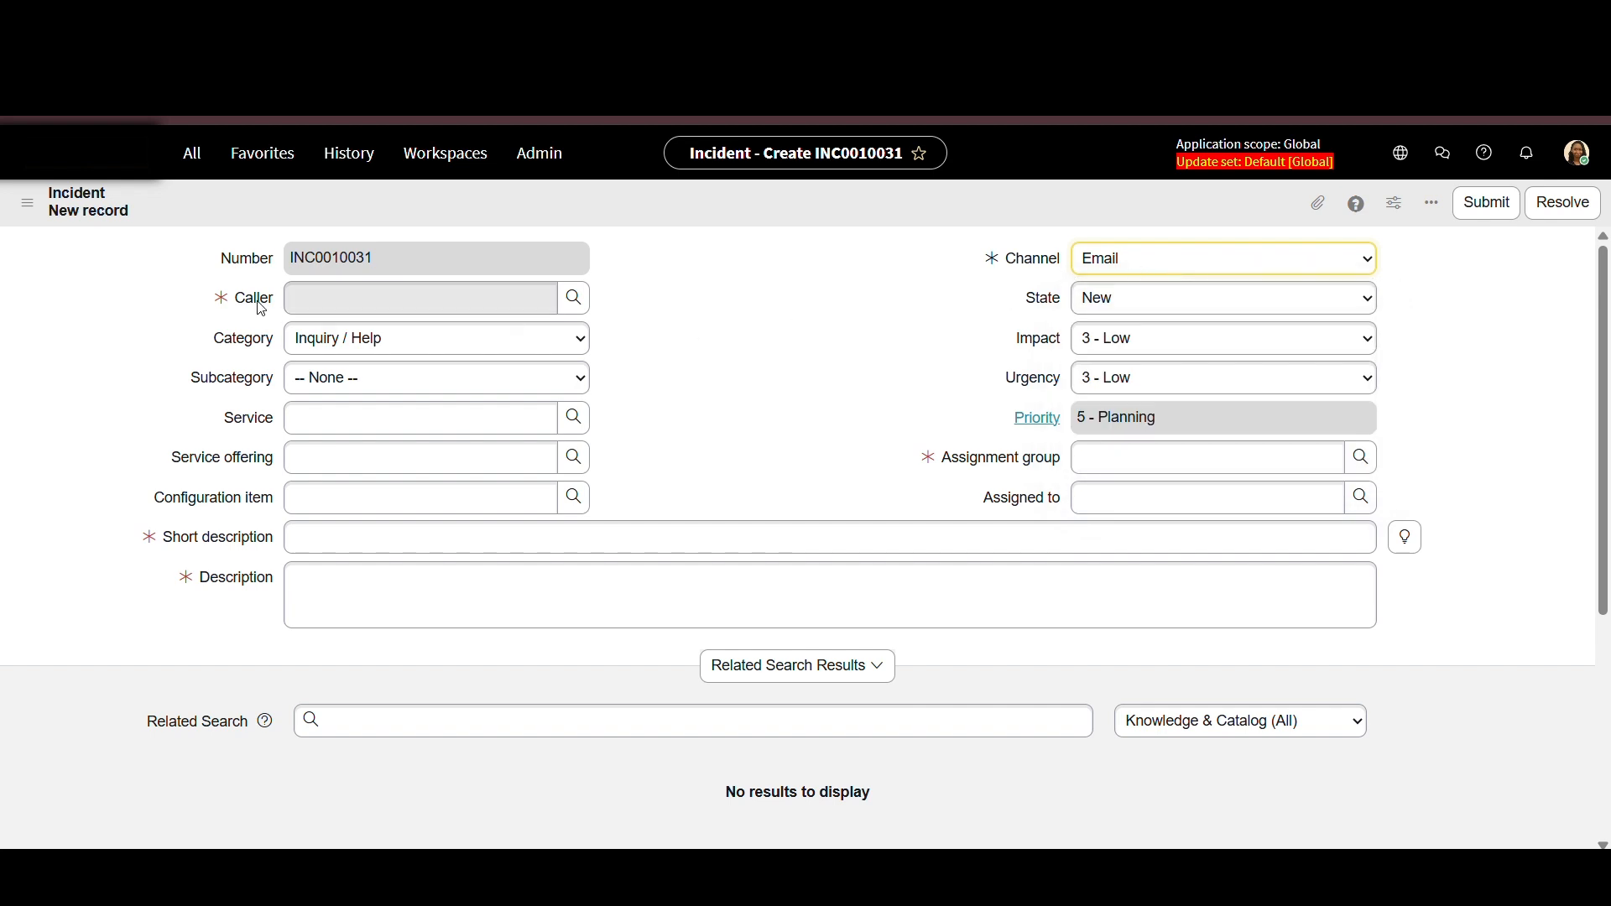
Open the incident form's layout configuration, leaving the unsaved record, and look through the available and selected fields
{"action": "left_click", "coordinate": [28, 206]}
{"action": "mouse_move", "coordinate": [123, 262]}
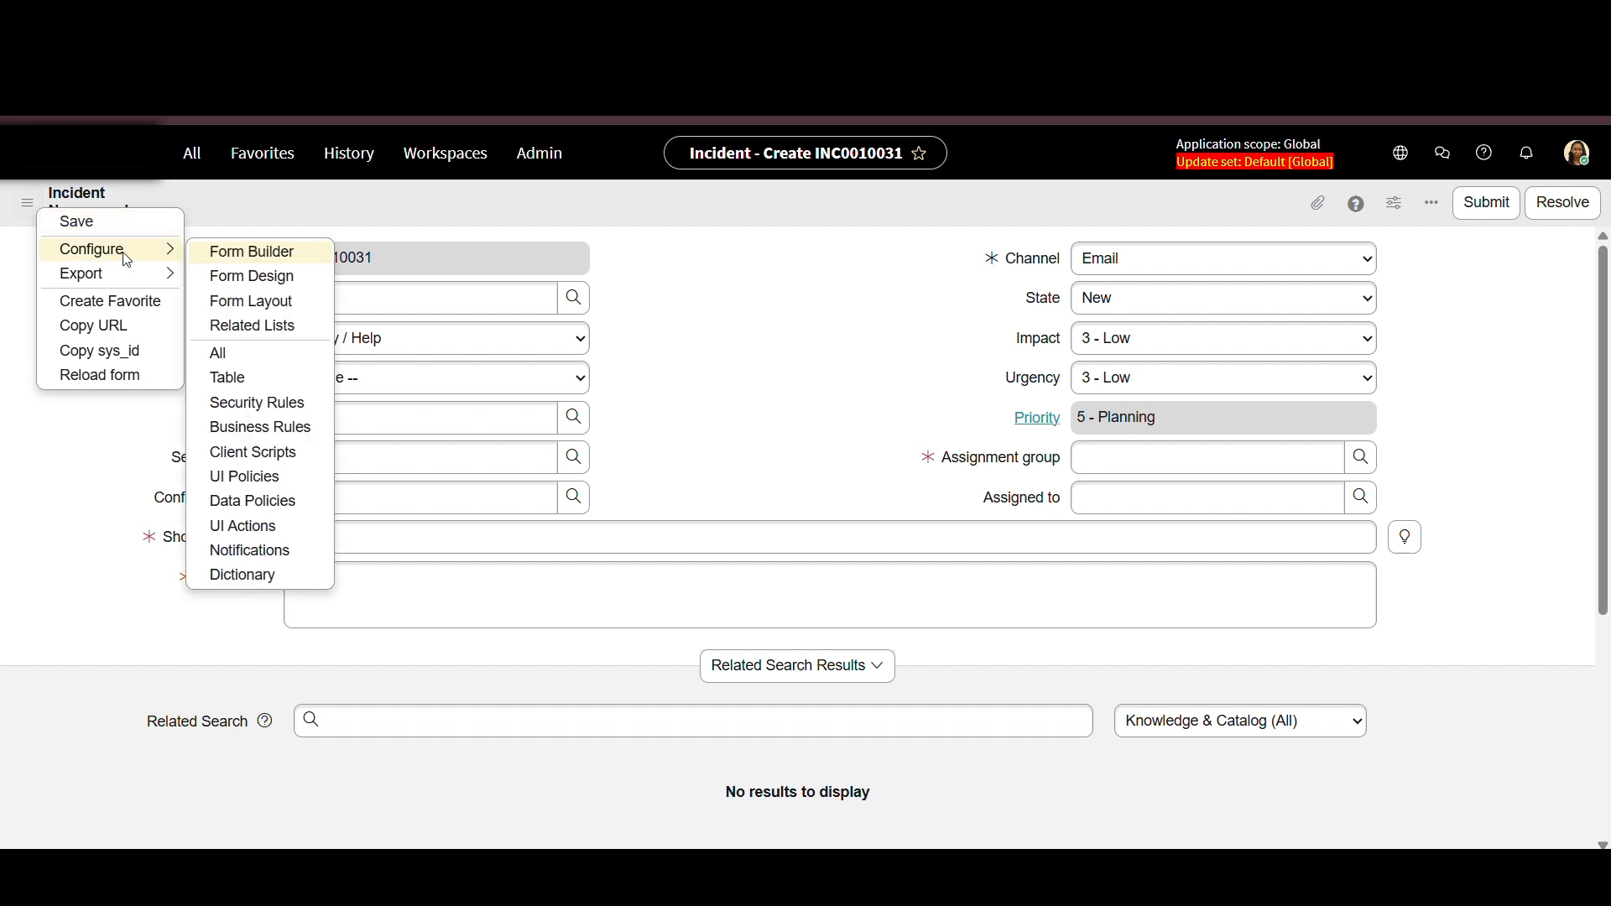
{"action": "left_click", "coordinate": [266, 304]}
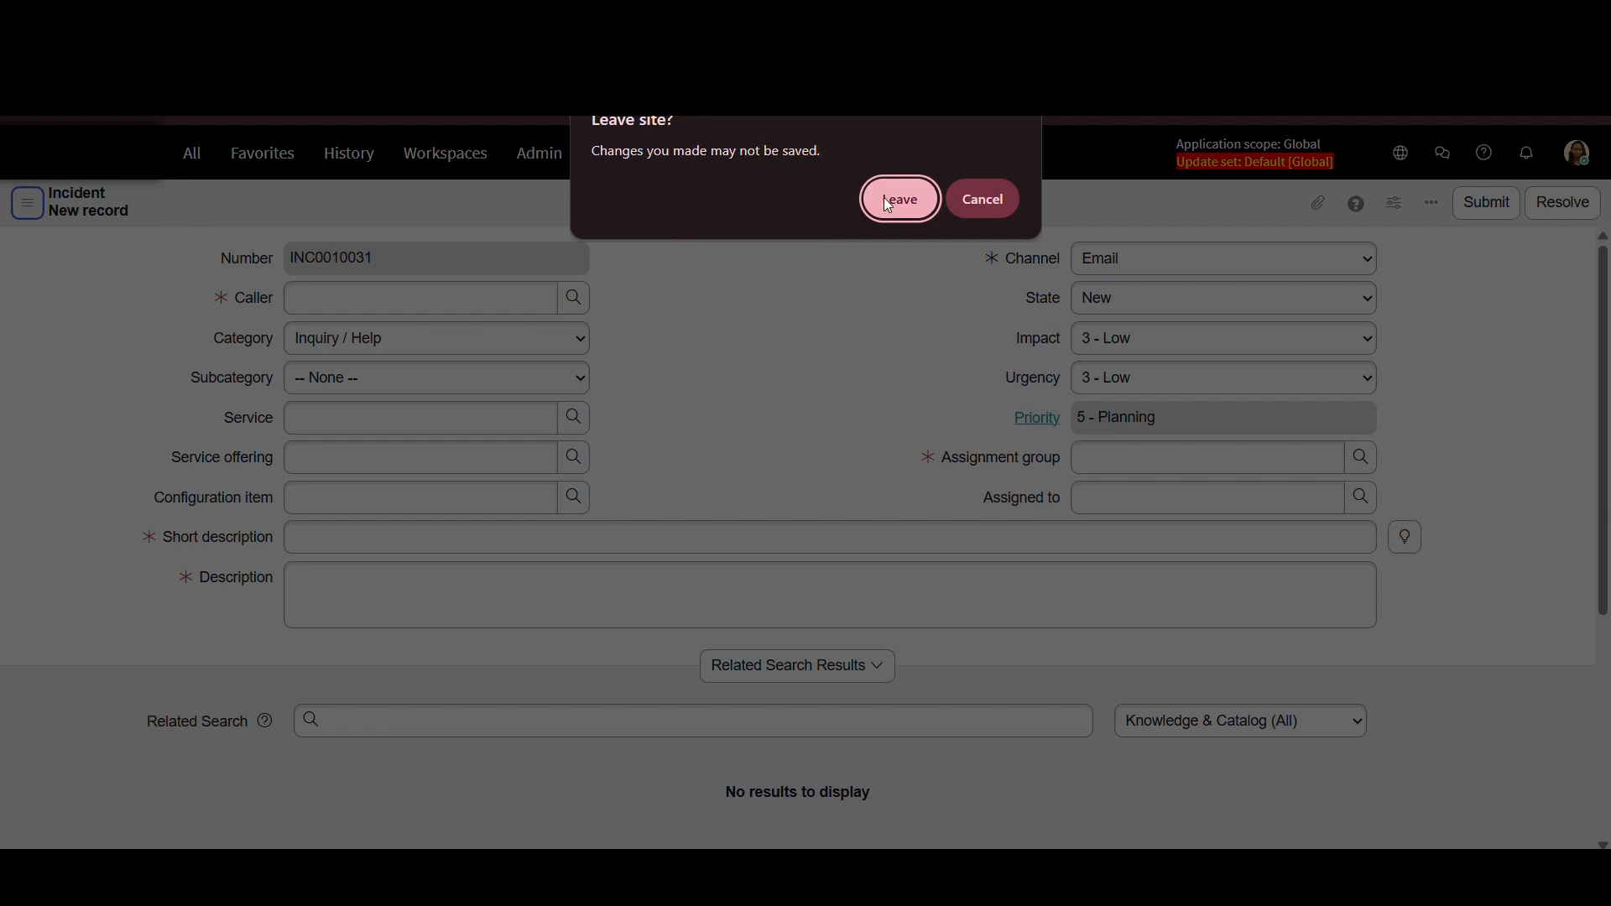
{"action": "left_click", "coordinate": [894, 199]}
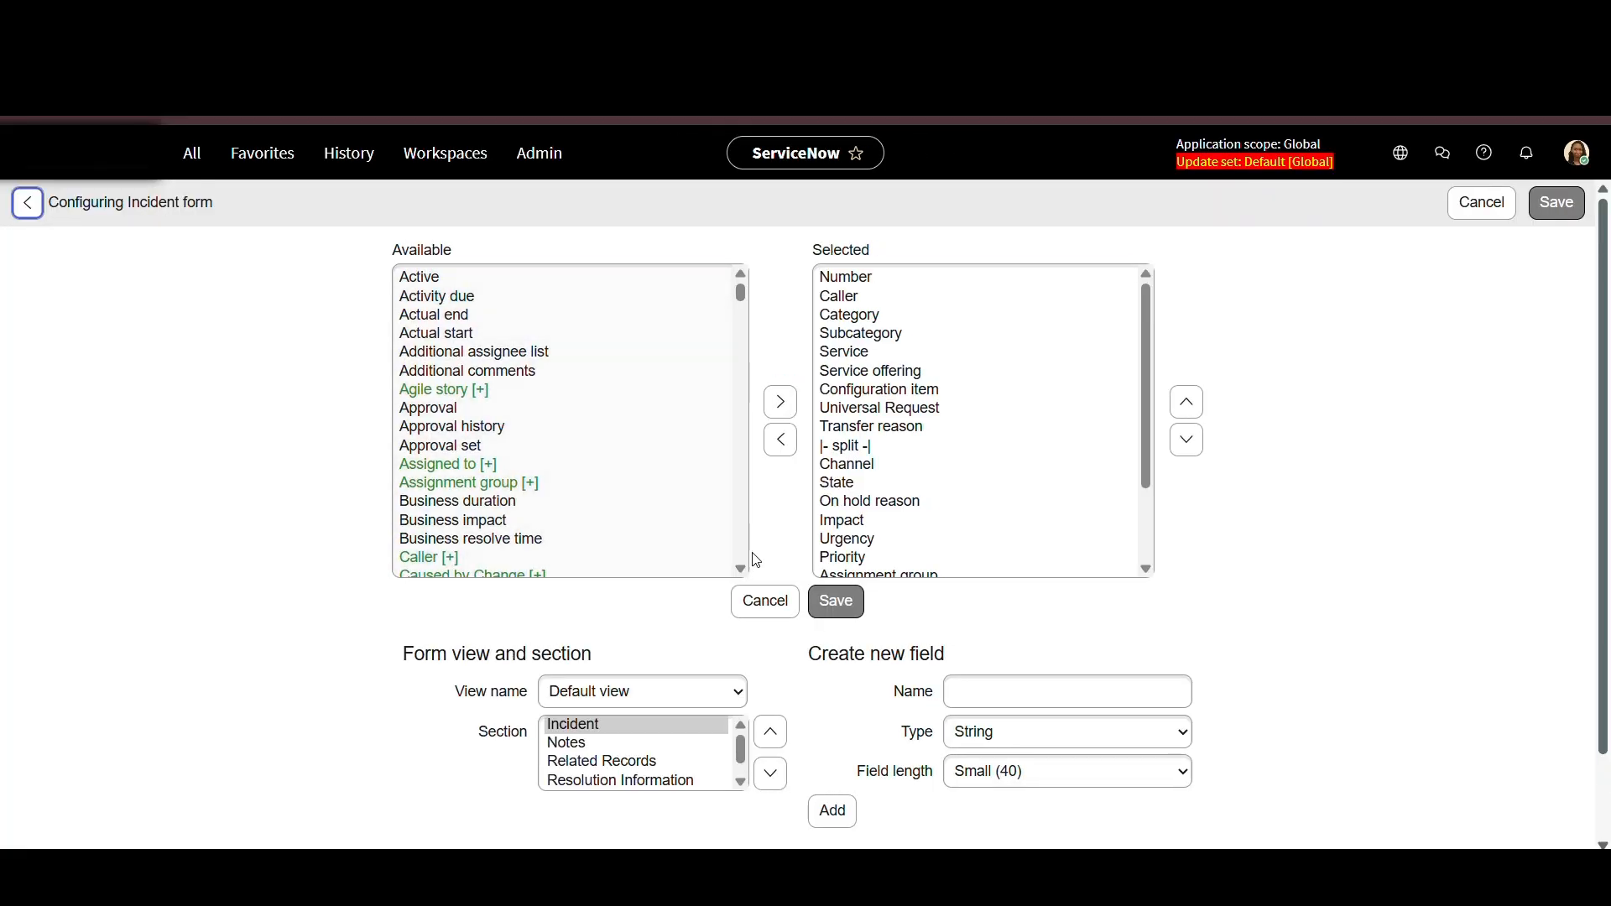
{"action": "scroll", "coordinate": [612, 360], "scroll_direction": "down", "scroll_amount": 5}
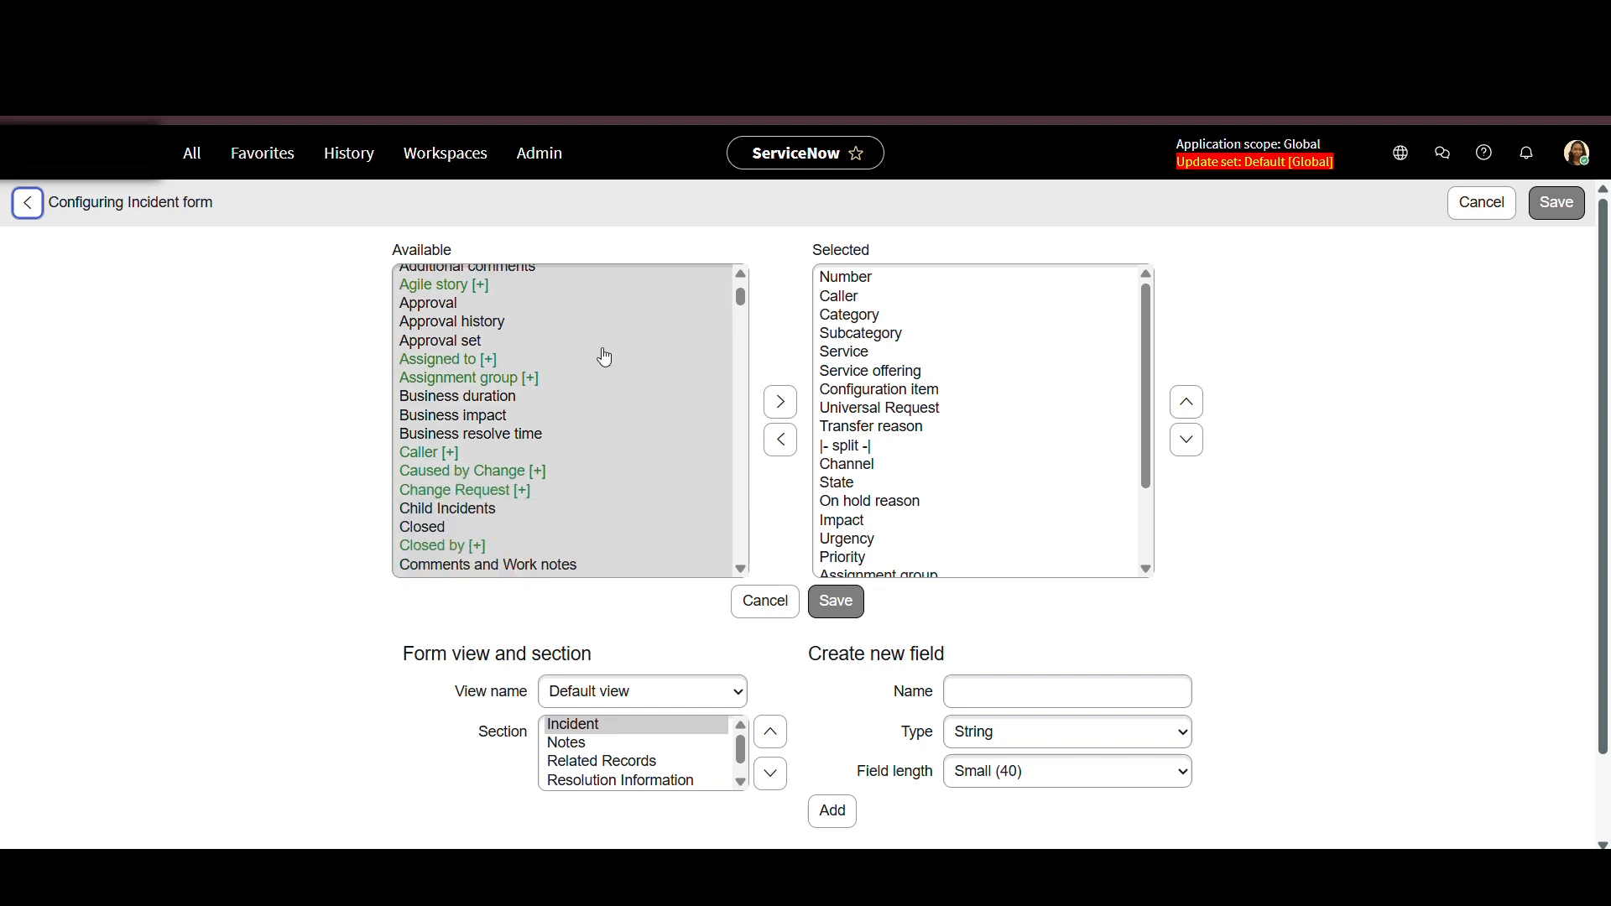
{"action": "scroll", "coordinate": [603, 354], "scroll_direction": "down", "scroll_amount": 4}
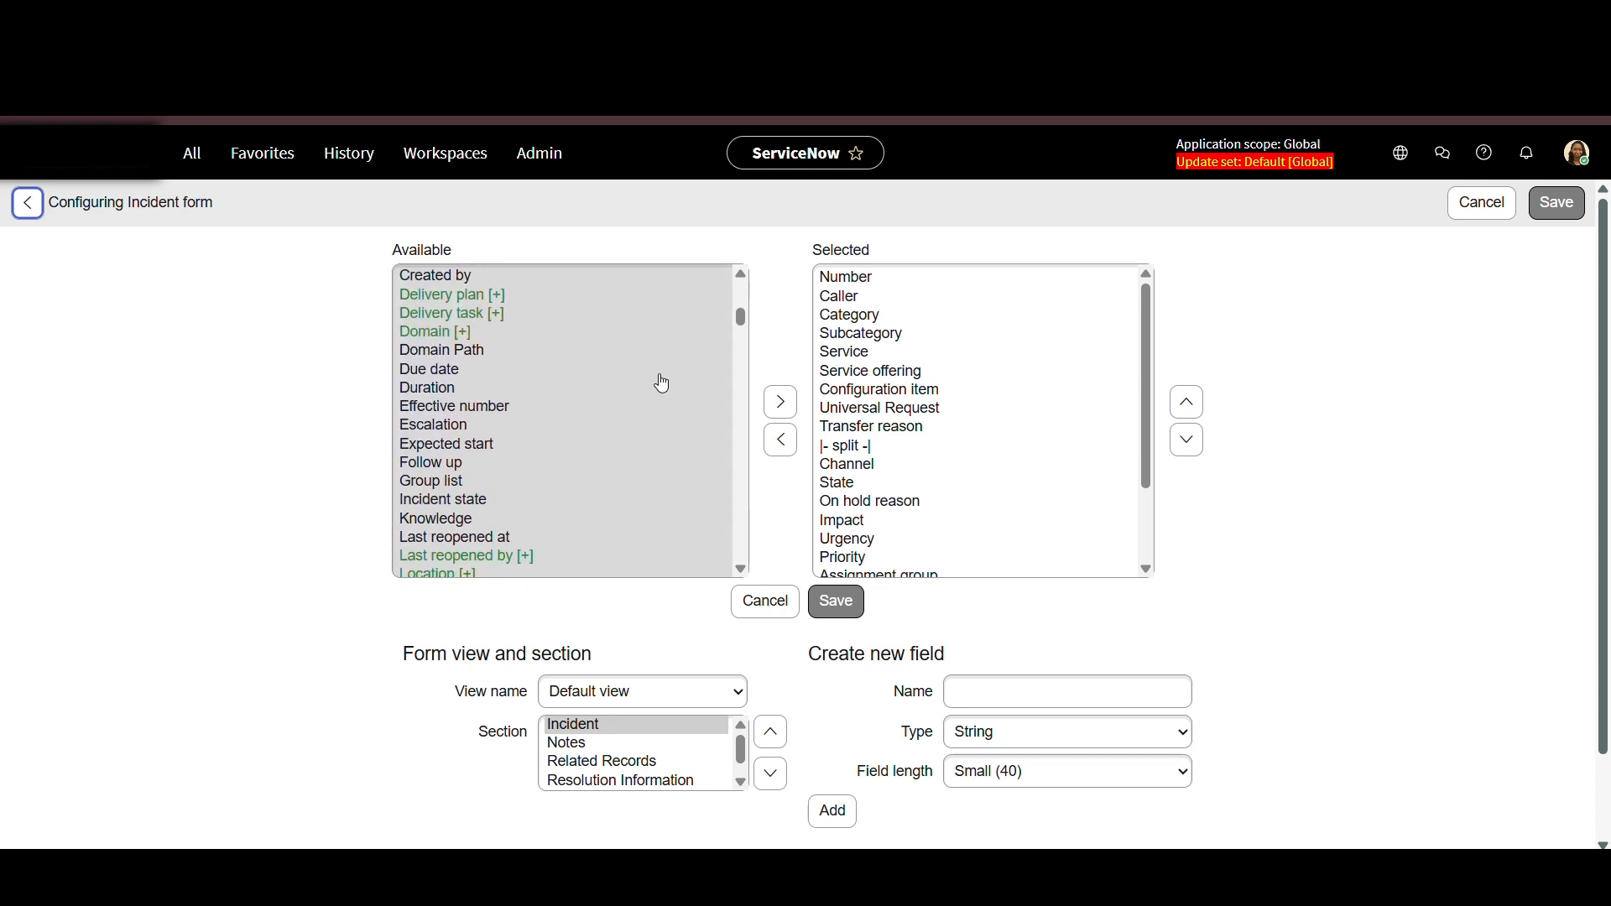
{"action": "scroll", "coordinate": [500, 428], "scroll_direction": "down", "scroll_amount": 4}
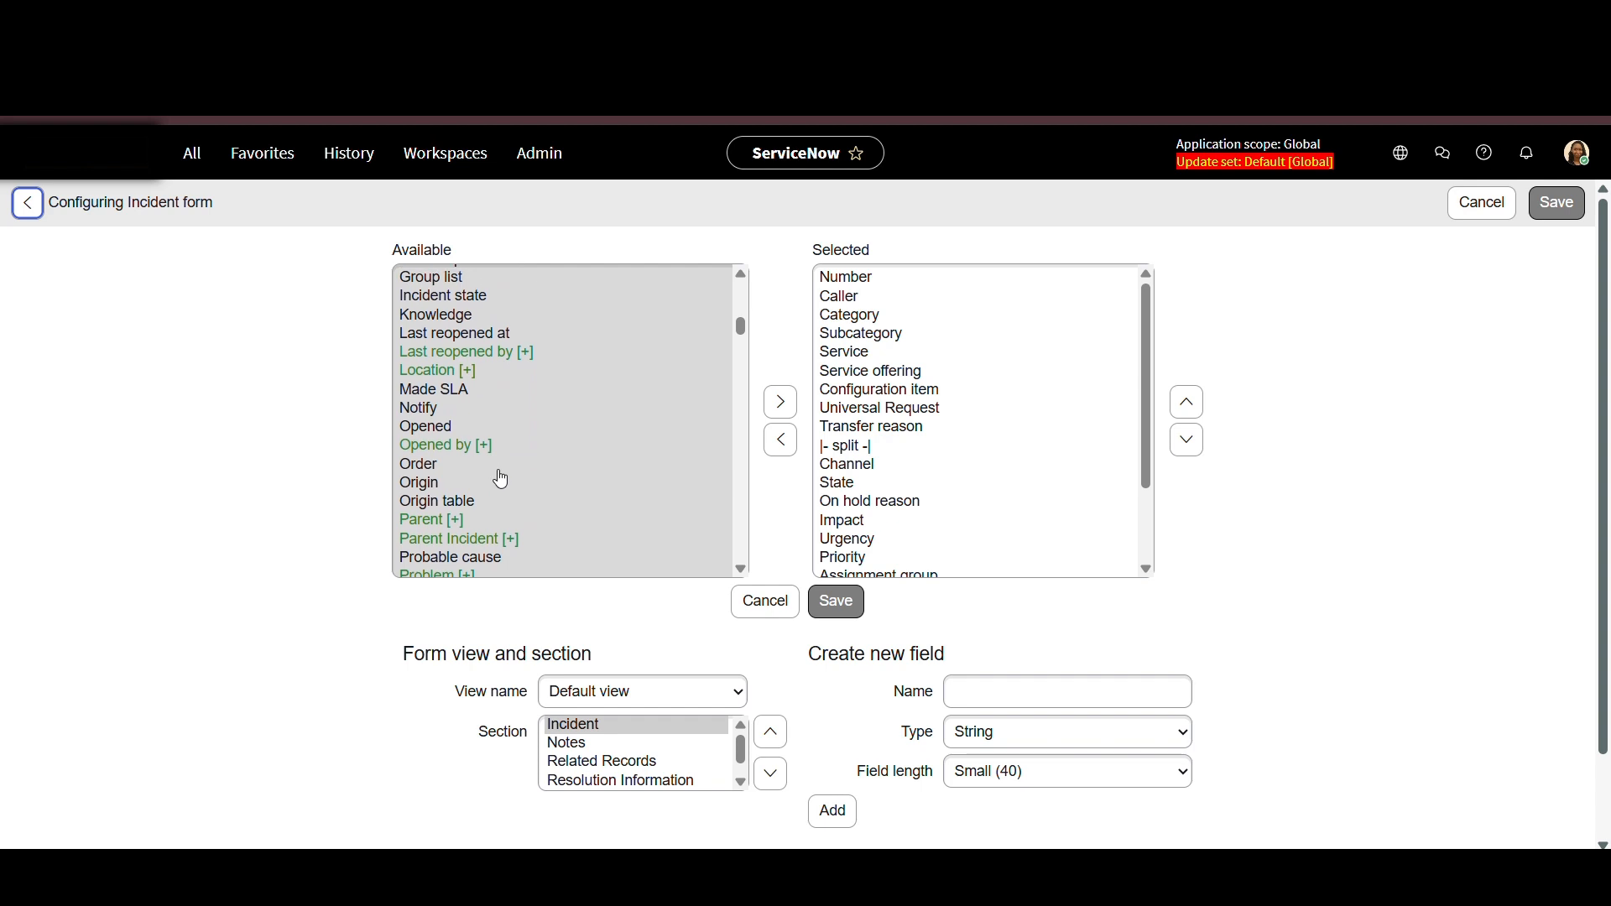
{"action": "scroll", "coordinate": [502, 474], "scroll_direction": "up", "scroll_amount": 9}
{"action": "scroll", "coordinate": [512, 474], "scroll_direction": "up", "scroll_amount": 3}
{"action": "scroll", "coordinate": [1032, 478], "scroll_direction": "down", "scroll_amount": 2}
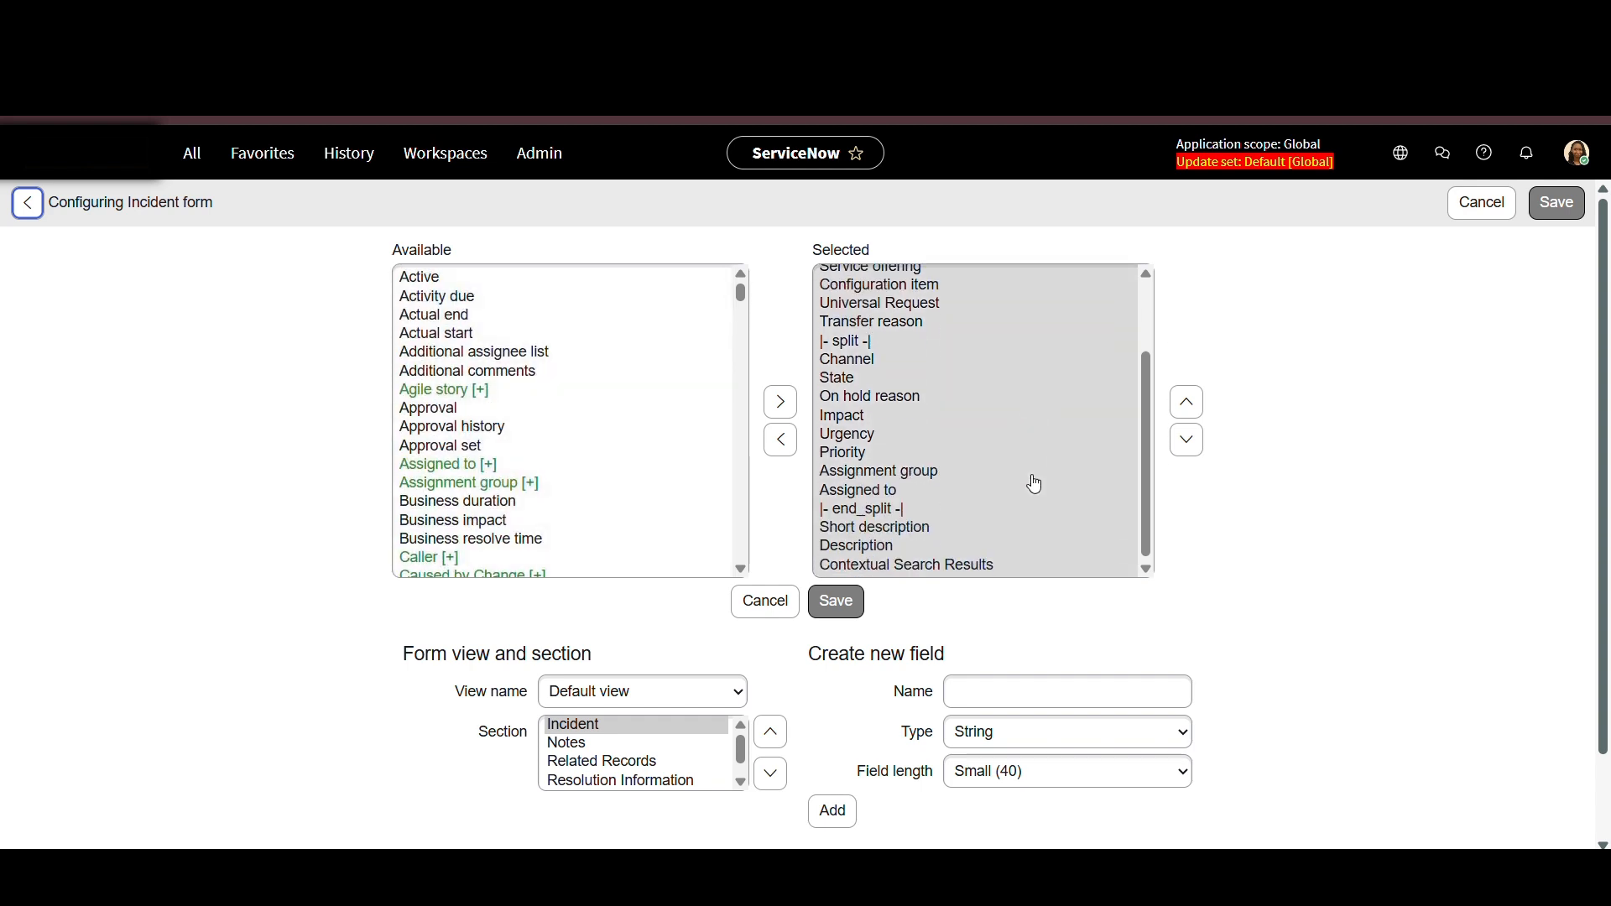
Add a new String field named Email with length Small (40) to the incident form's selected fields
{"action": "scroll", "coordinate": [1208, 615], "scroll_direction": "down", "scroll_amount": 1}
{"action": "left_click", "coordinate": [1175, 595]}
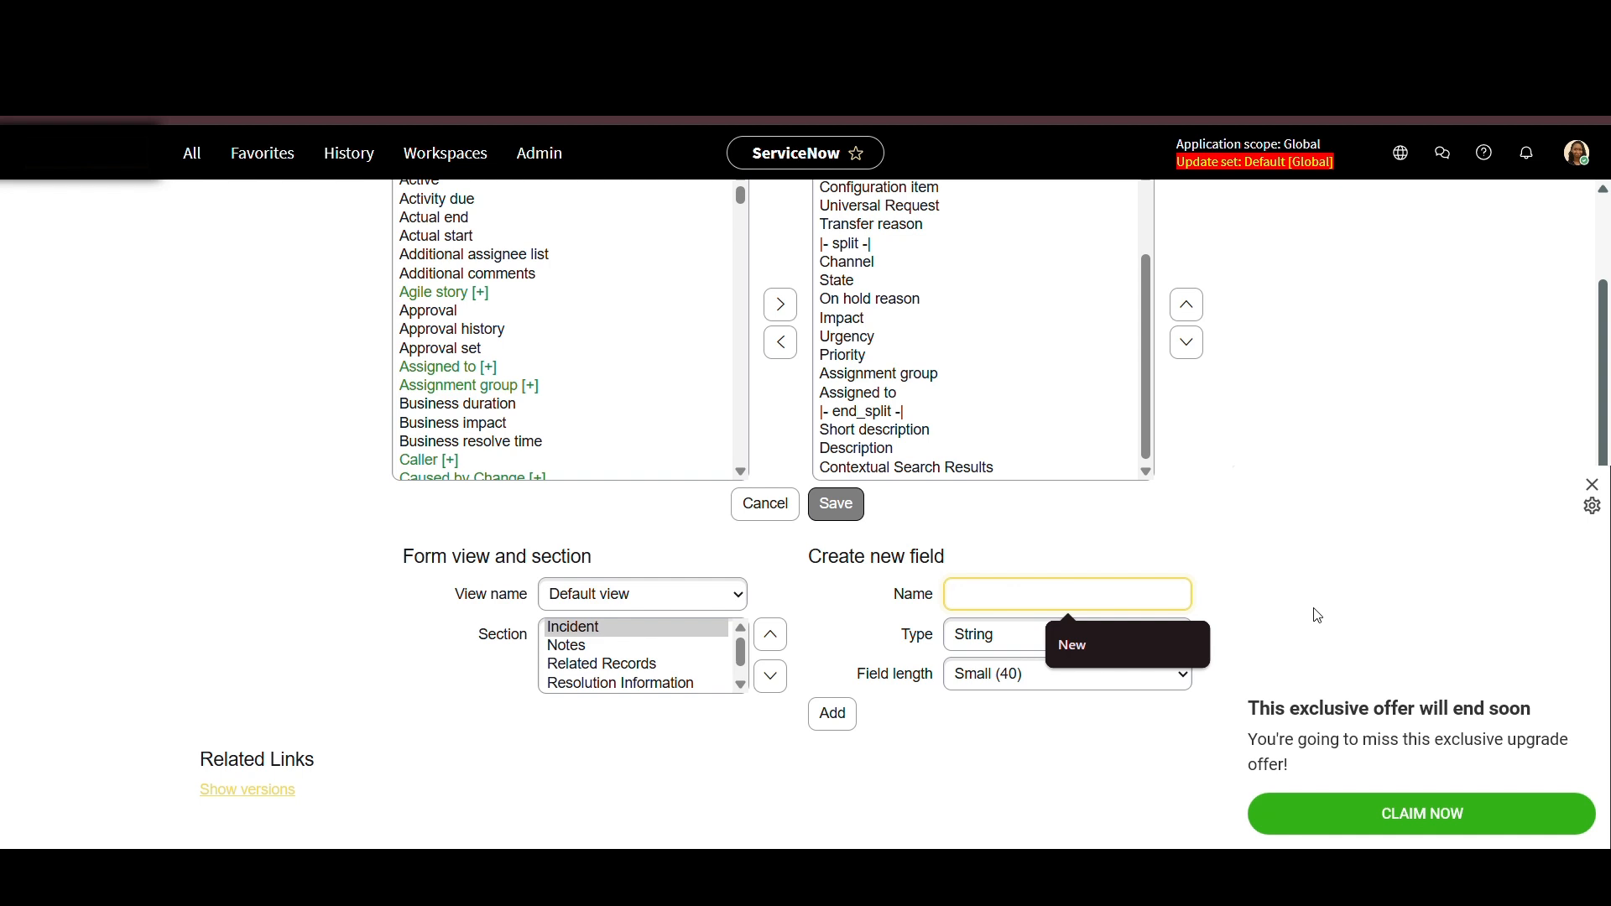
{"action": "type", "text": "Email"}
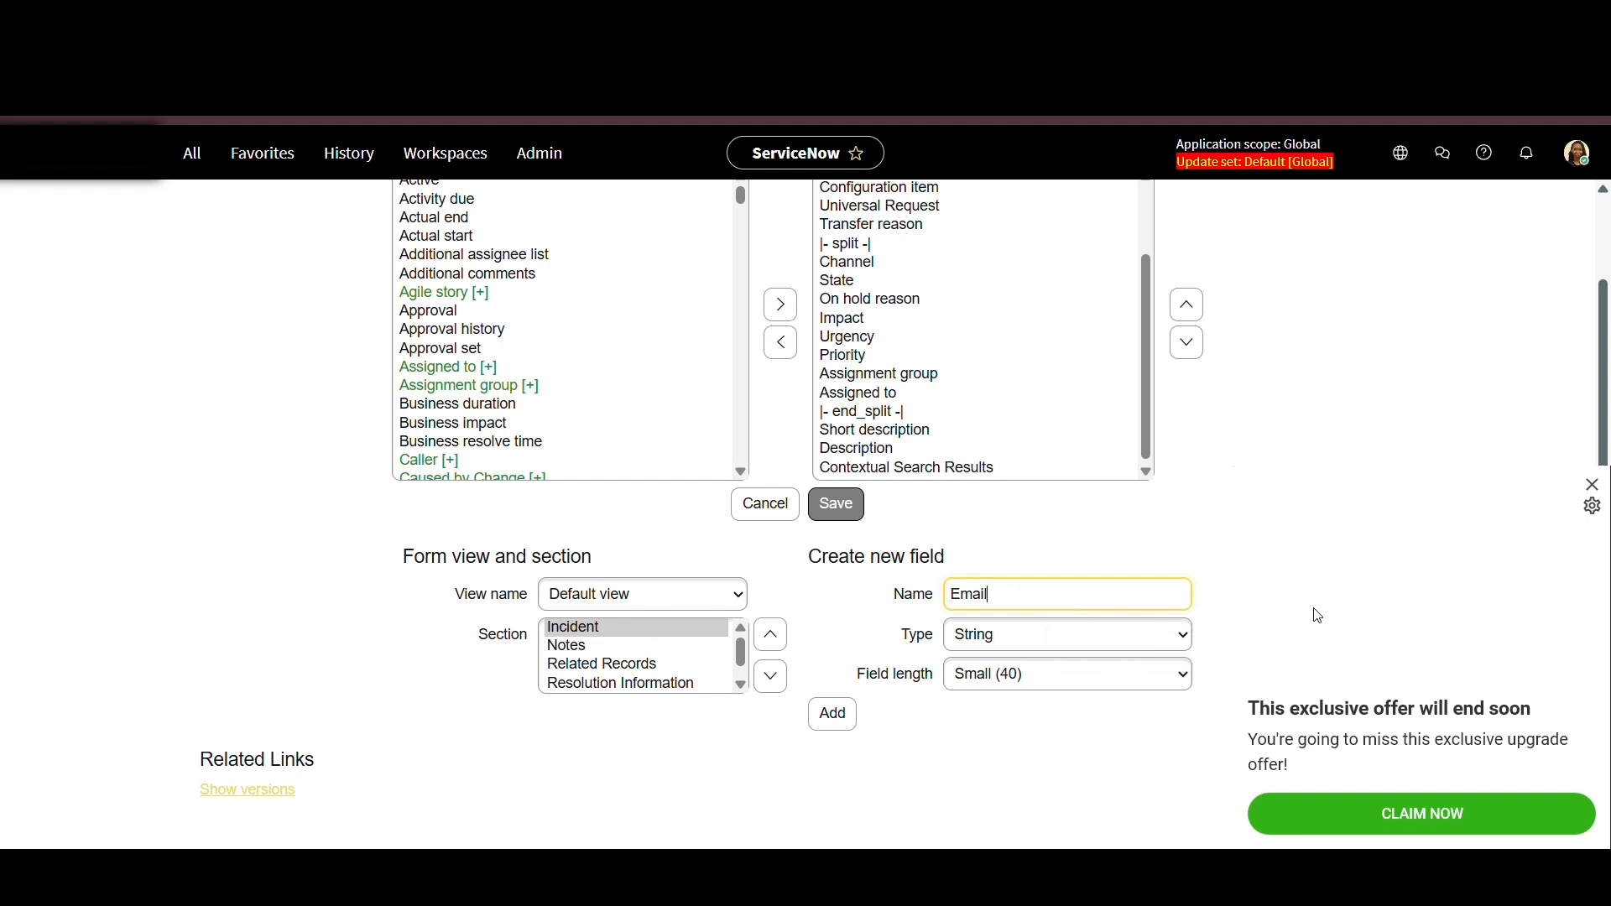
{"action": "left_click", "coordinate": [1070, 640]}
{"action": "left_click", "coordinate": [1073, 642]}
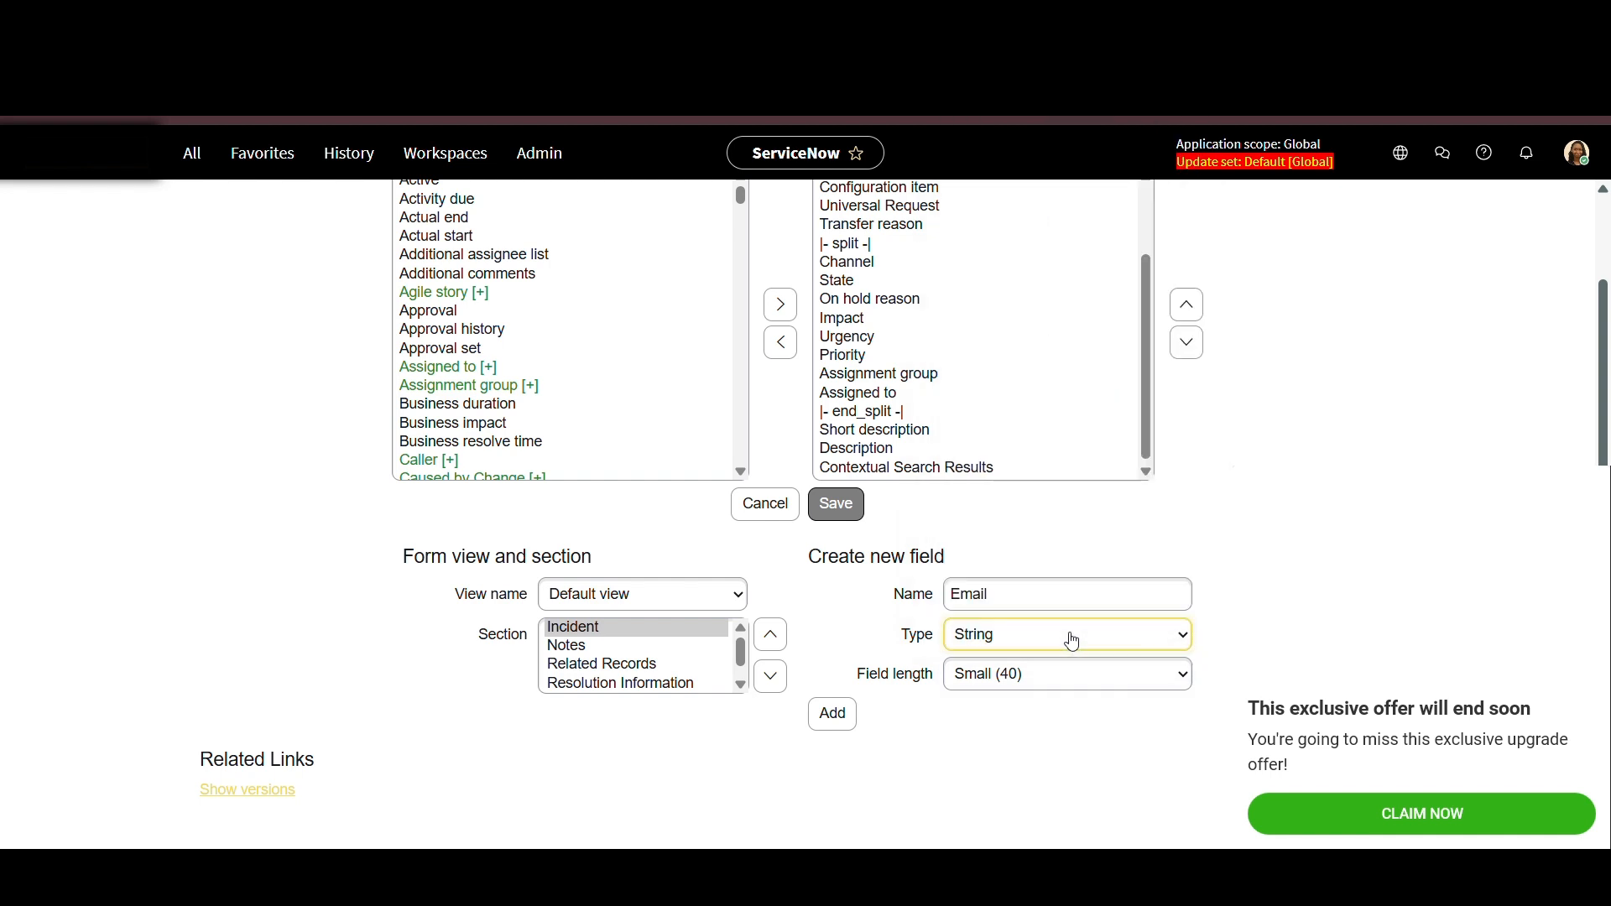
{"action": "left_click", "coordinate": [1034, 684]}
{"action": "left_click", "coordinate": [1035, 684]}
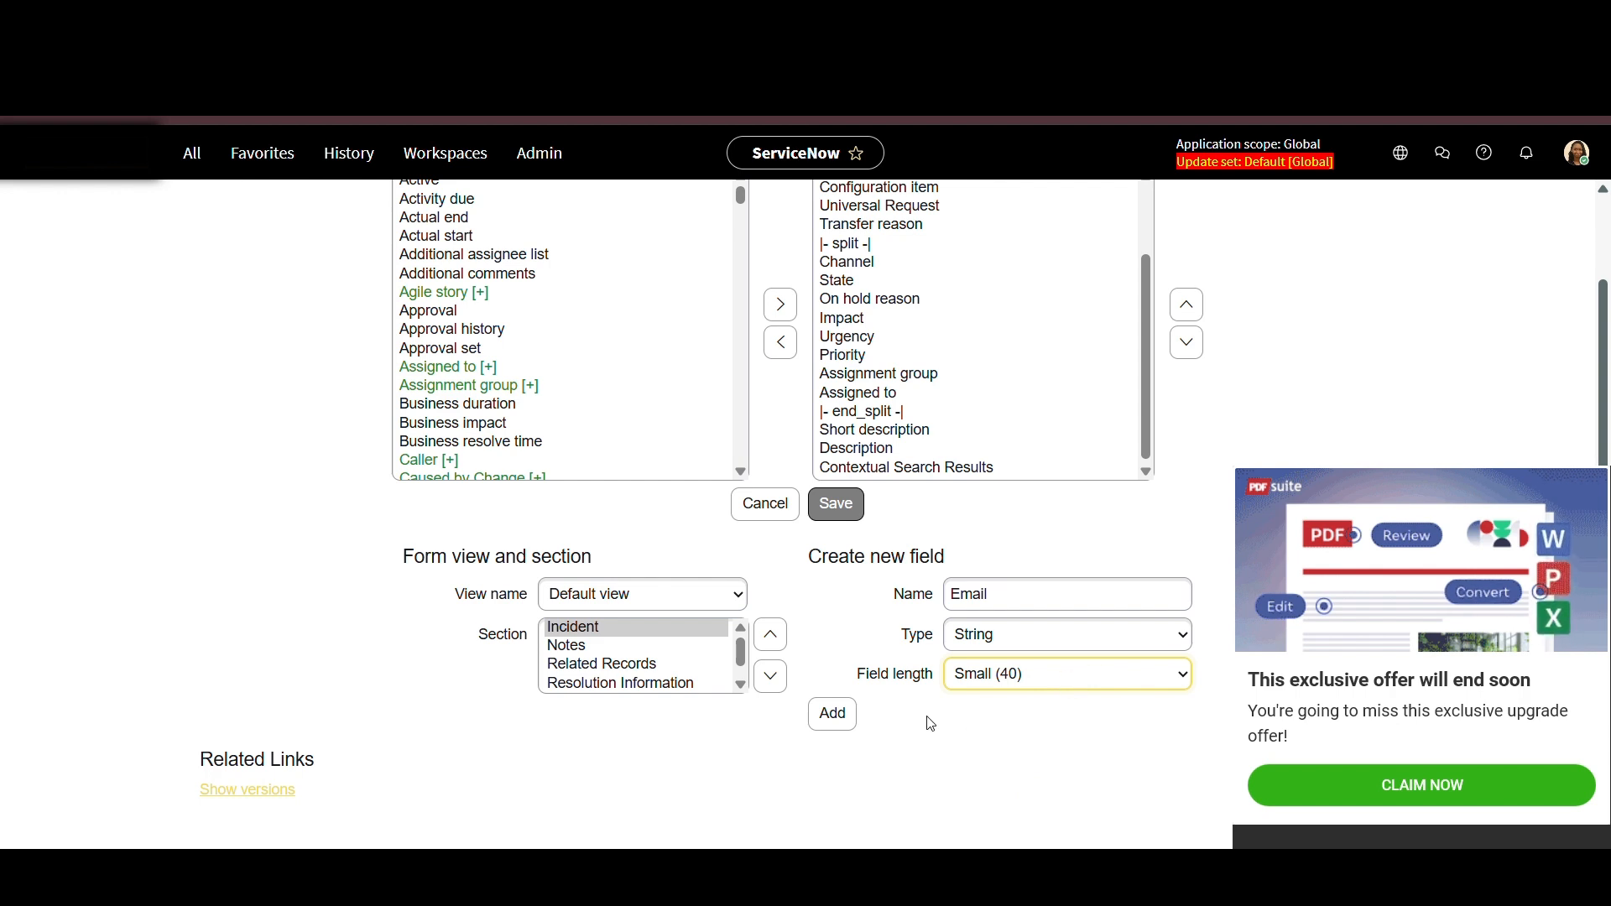
{"action": "left_click", "coordinate": [852, 724]}
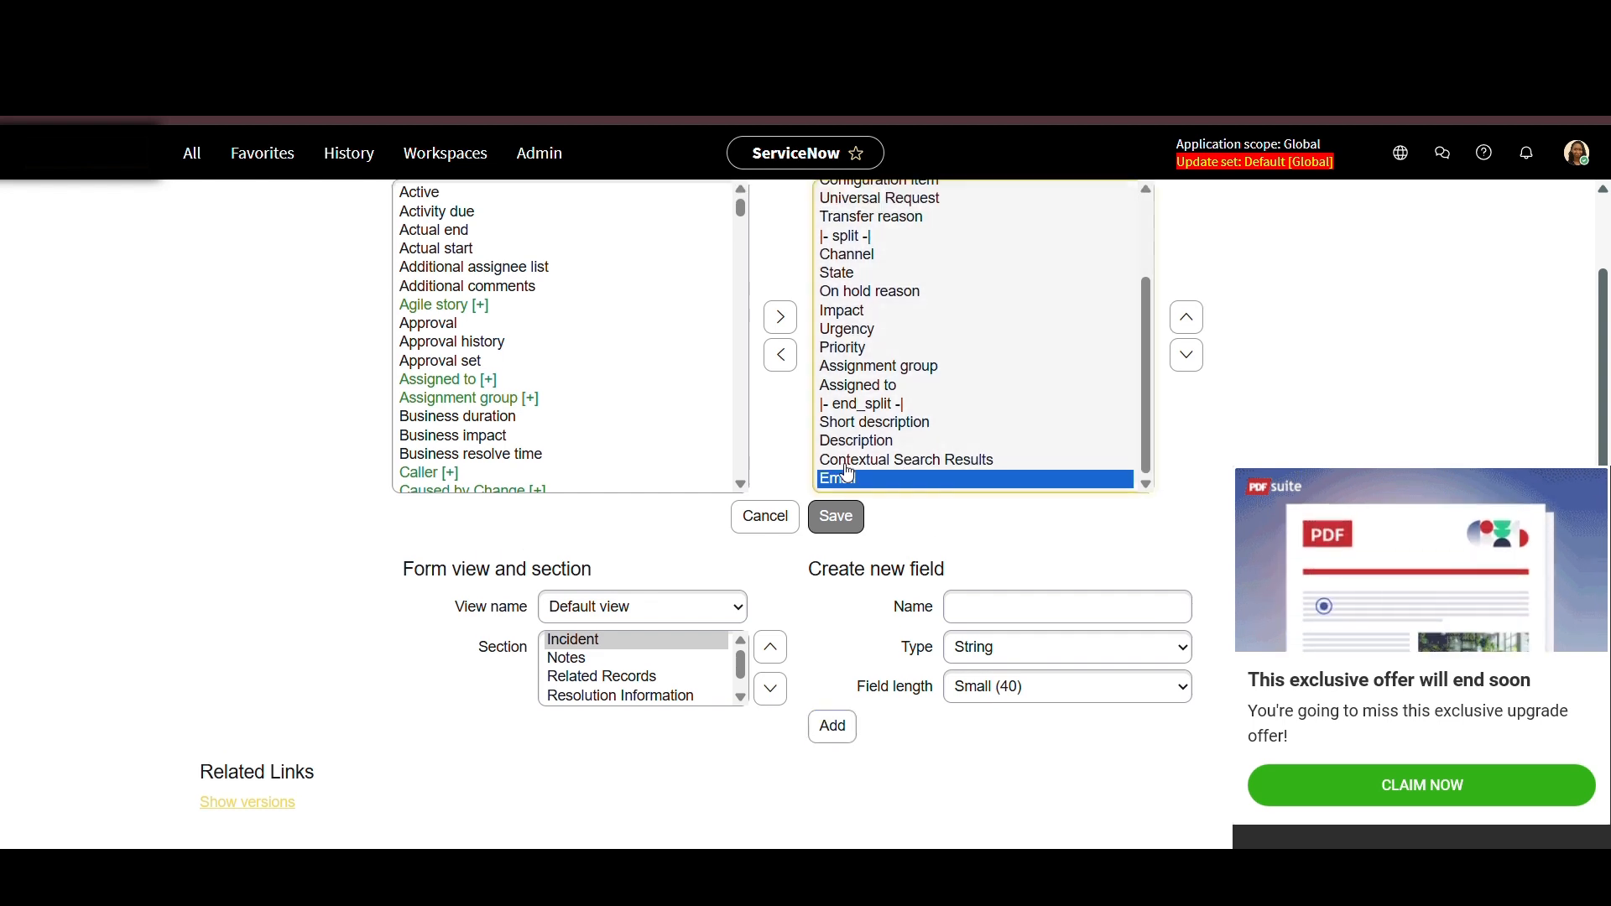
Move the Email field up the selected fields so that it sits directly below Channel
{"action": "scroll", "coordinate": [1055, 396], "scroll_direction": "up", "scroll_amount": 3}
{"action": "scroll", "coordinate": [1056, 394], "scroll_direction": "down", "scroll_amount": 5}
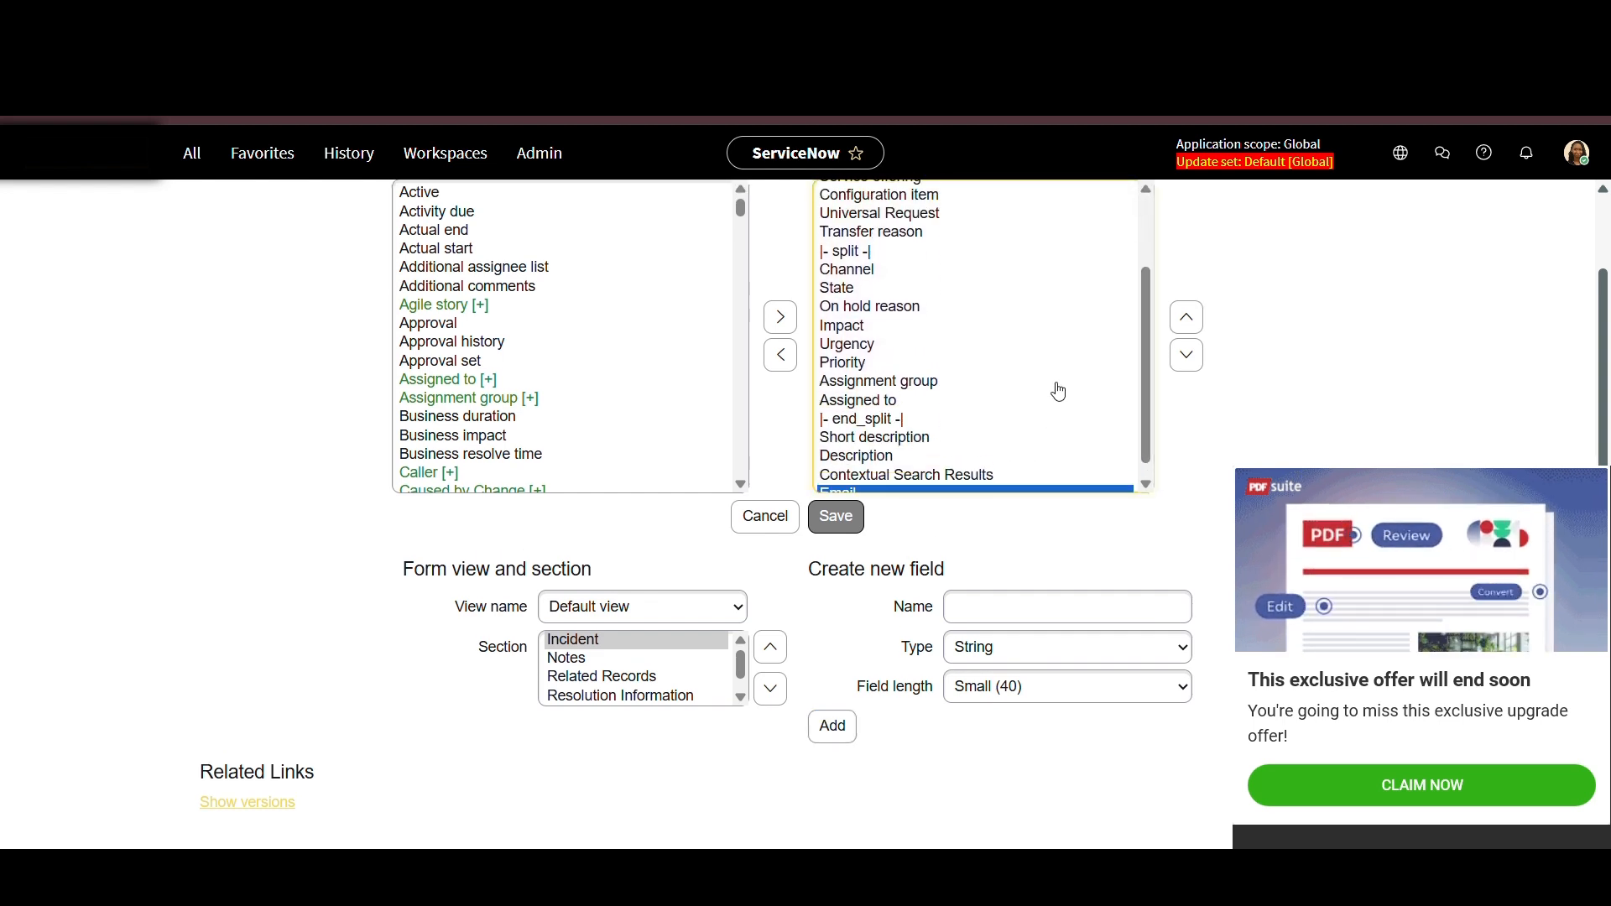
{"action": "left_click", "coordinate": [1185, 317]}
{"action": "left_click", "coordinate": [1186, 319]}
{"action": "left_click", "coordinate": [1184, 320]}
{"action": "left_click", "coordinate": [1185, 323]}
{"action": "left_click", "coordinate": [1185, 319]}
{"action": "left_click", "coordinate": [1185, 319]}
{"action": "left_click", "coordinate": [1185, 319]}
{"action": "left_click", "coordinate": [1186, 318]}
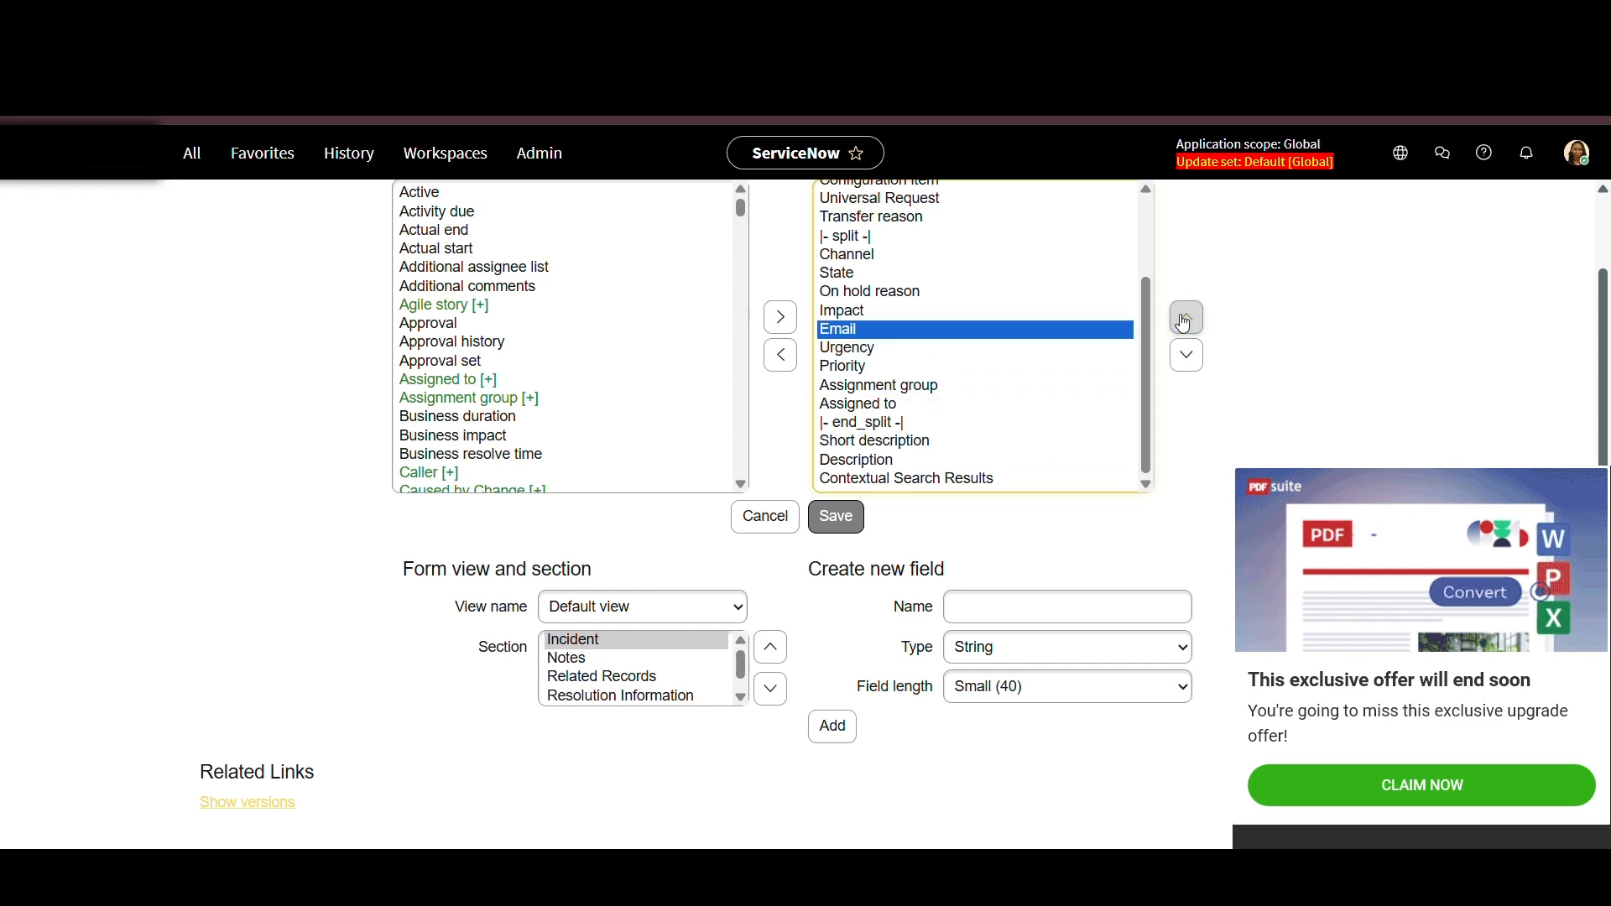
{"action": "left_click", "coordinate": [1185, 318]}
{"action": "left_click", "coordinate": [1186, 318]}
{"action": "left_click", "coordinate": [1185, 319]}
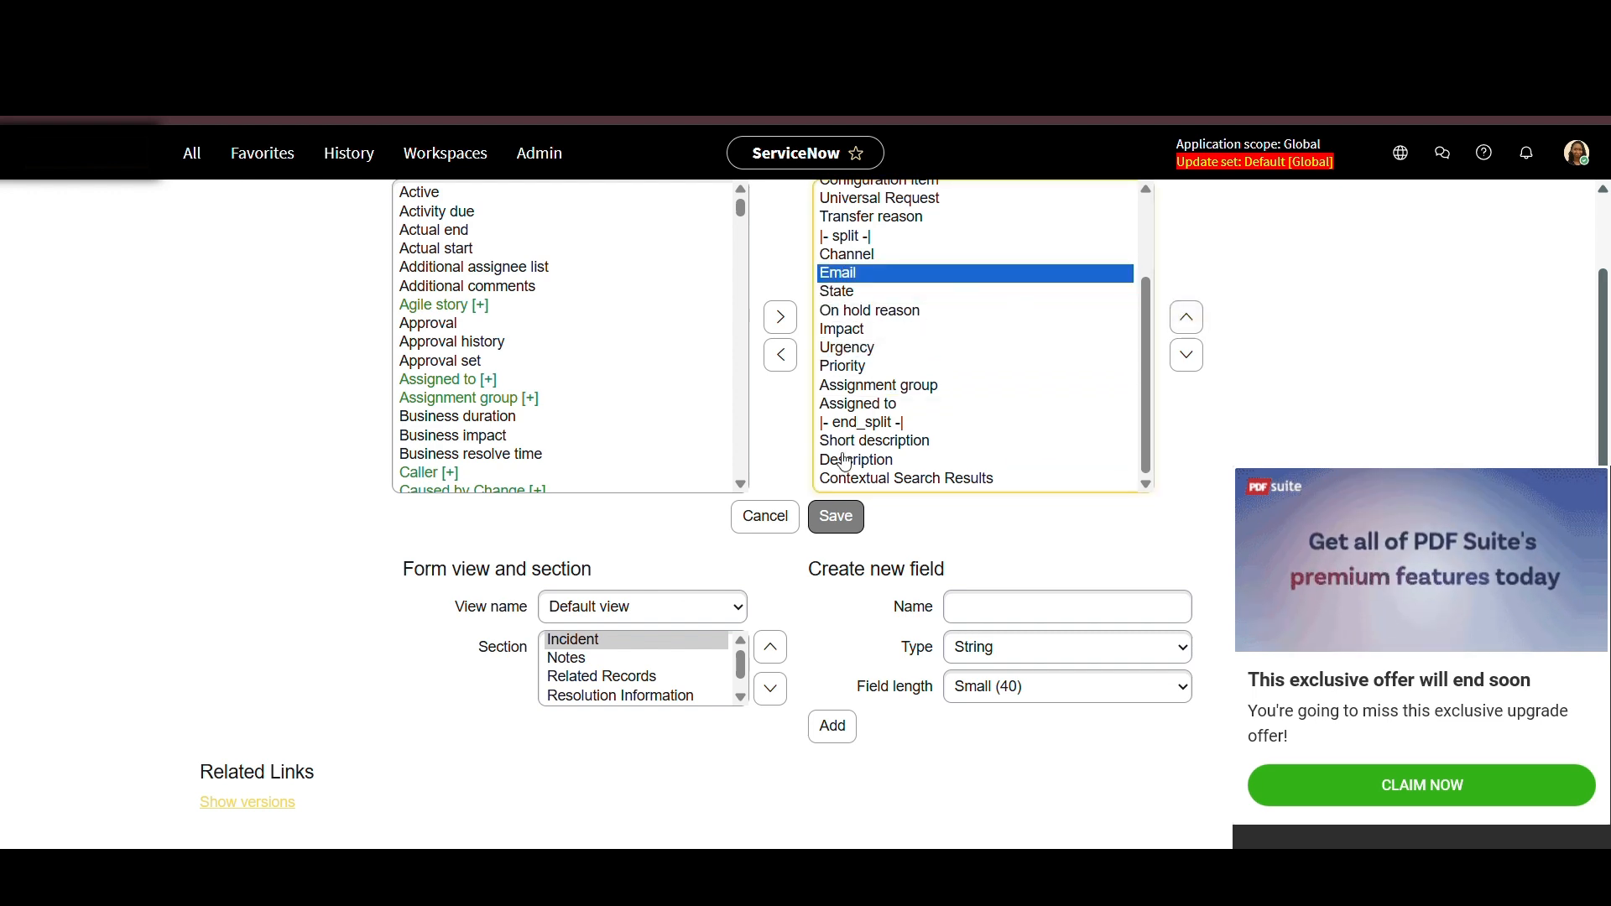
Save the incident form layout and return to the new incident form
{"action": "left_click", "coordinate": [839, 530]}
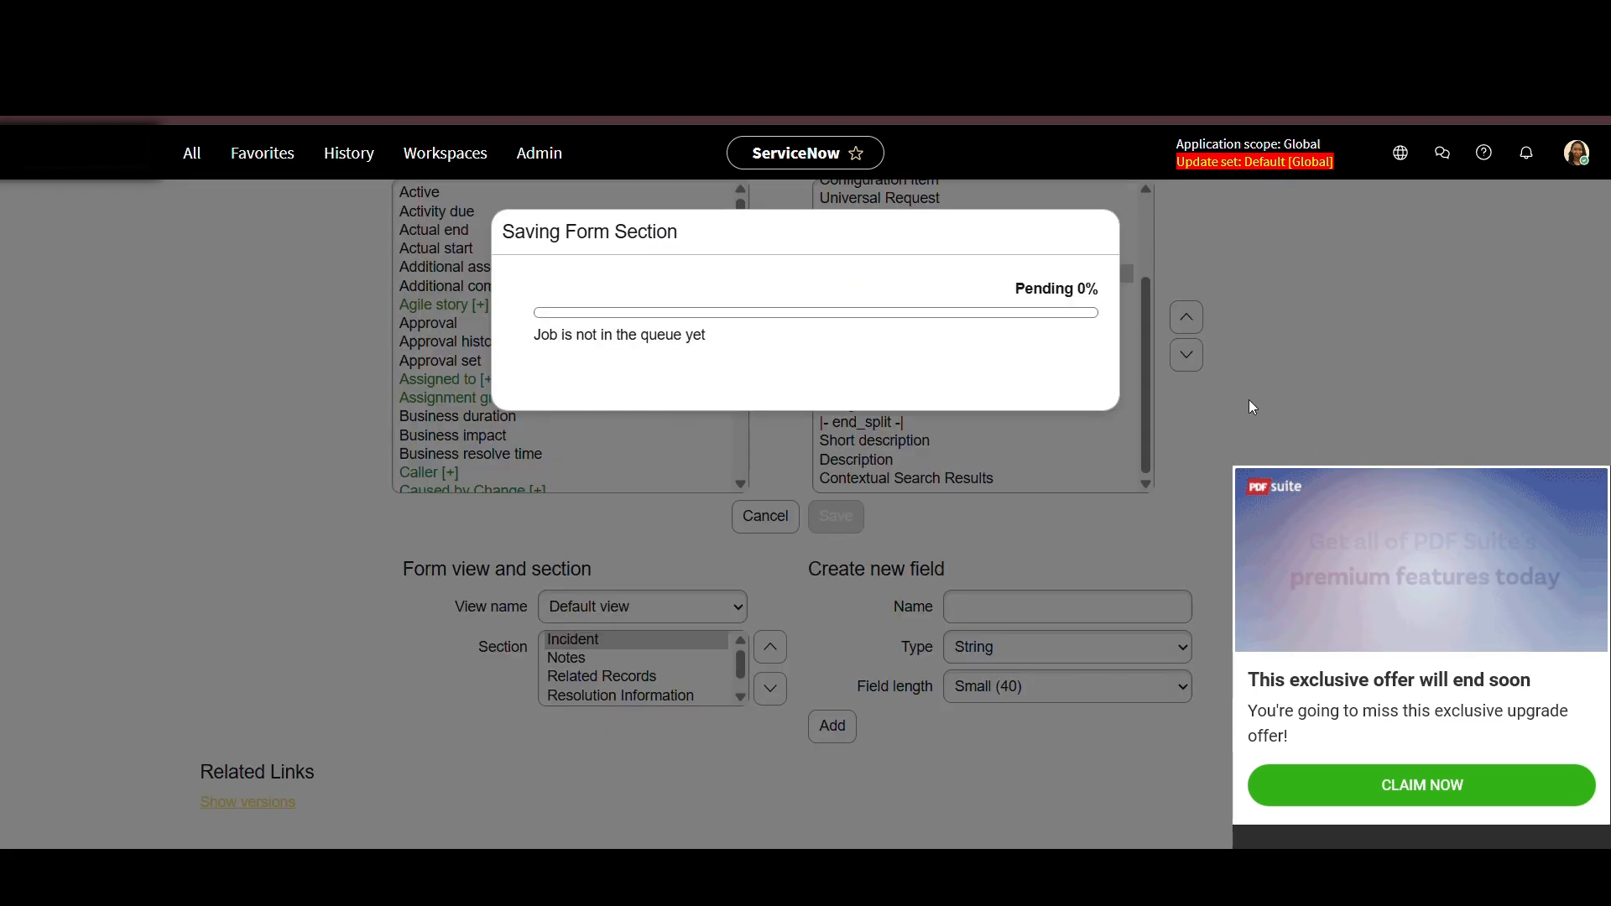
{"action": "left_click", "coordinate": [1591, 487]}
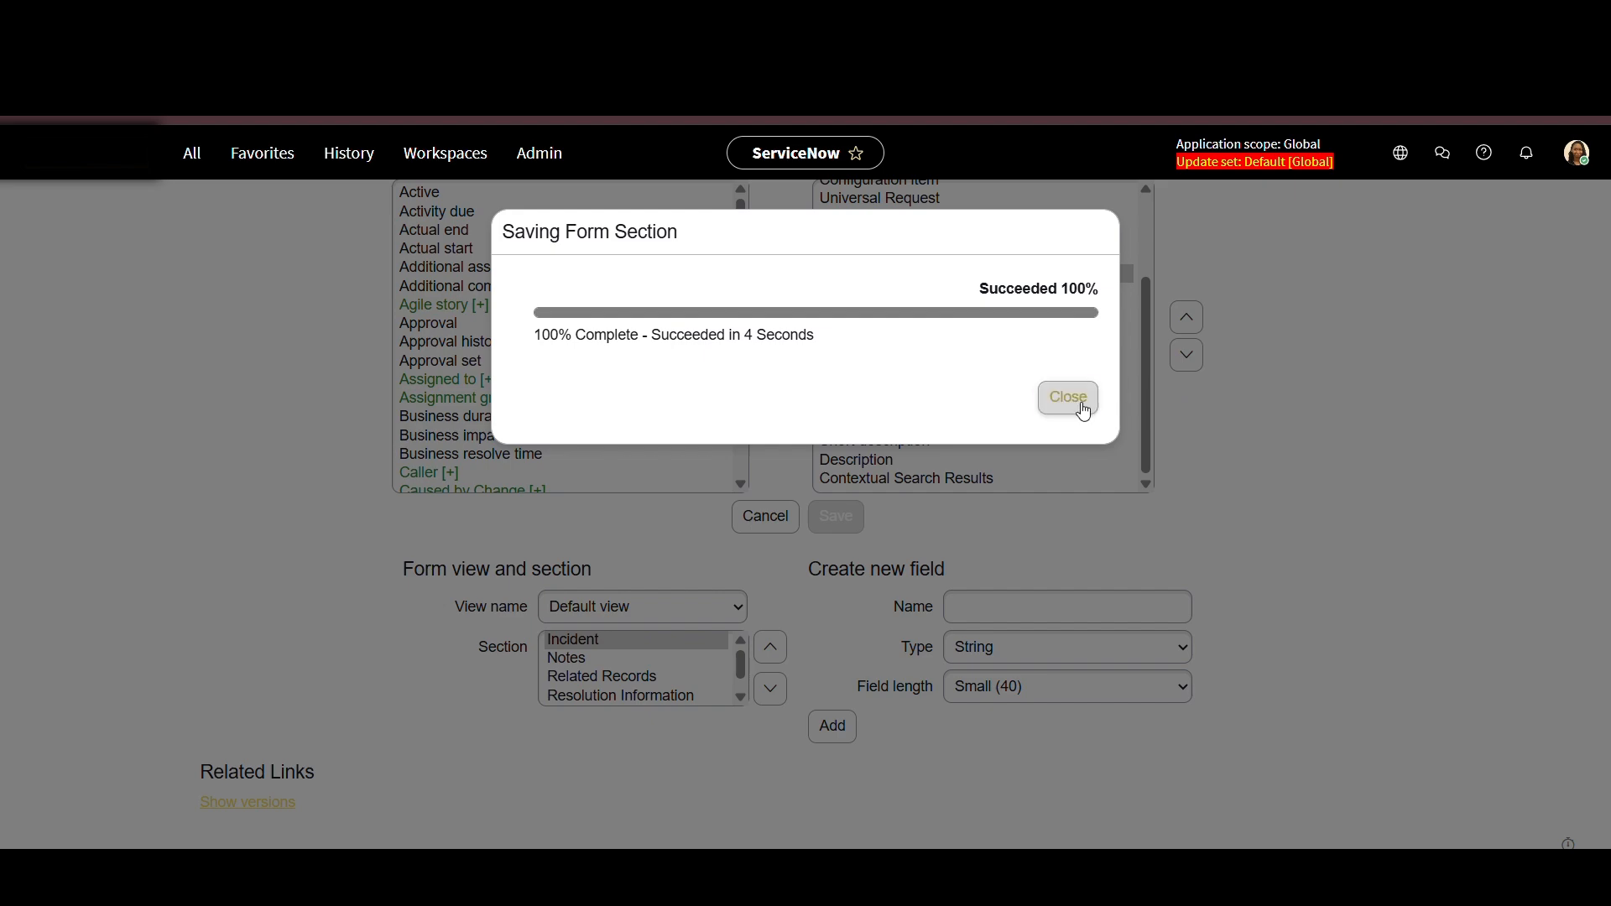
{"action": "left_click", "coordinate": [1078, 406]}
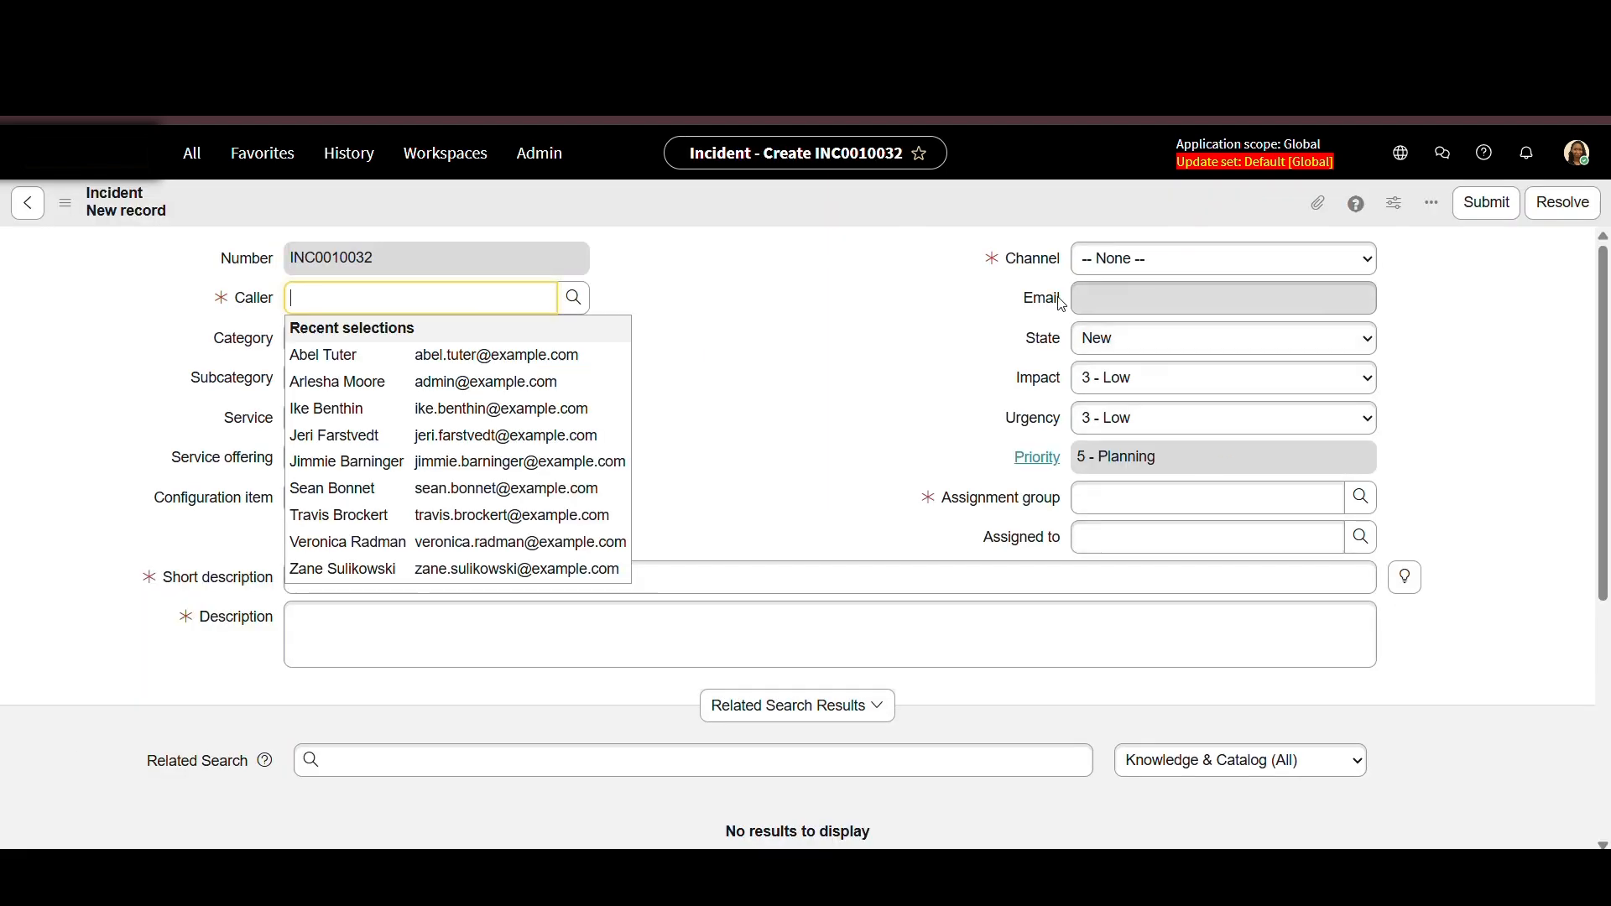
Test the new Email field on the incident form with sample text and clear the entry
{"action": "left_click", "coordinate": [1062, 304]}
{"action": "type", "text": "g"}
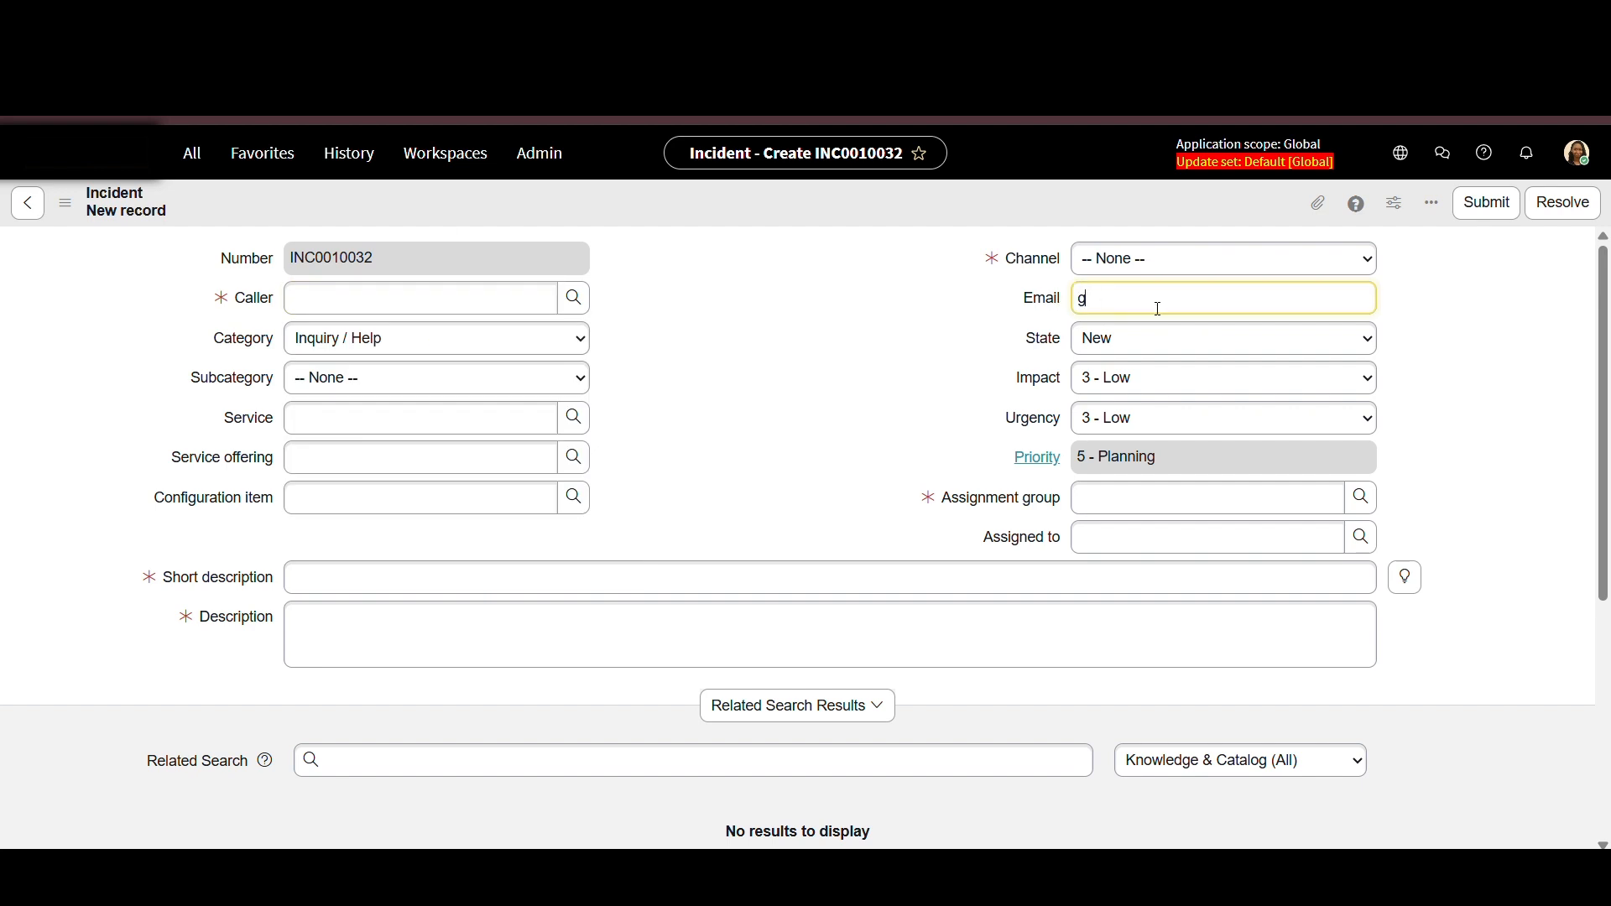
{"action": "type", "text": "hsla"}
{"action": "key", "text": "BackSpace"}
{"action": "key", "text": "BackSpace"}
{"action": "key", "text": "BackSpace"}
{"action": "key", "text": "BackSpace"}
Open the list of UI policies configured for the incident form
{"action": "left_click", "coordinate": [63, 209]}
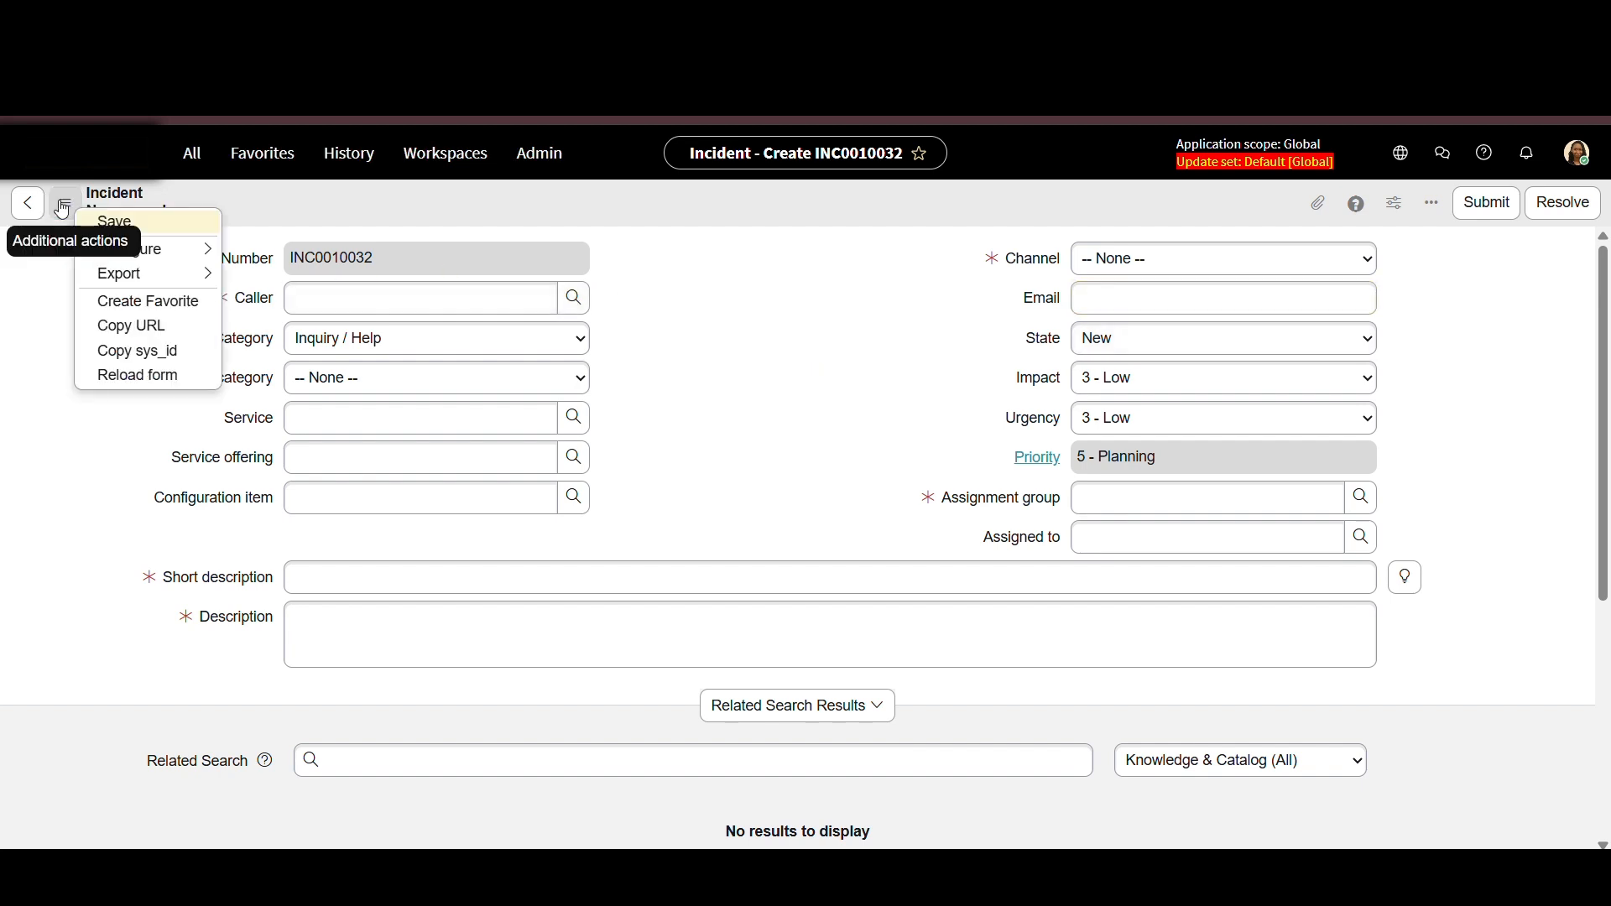
{"action": "mouse_move", "coordinate": [162, 255]}
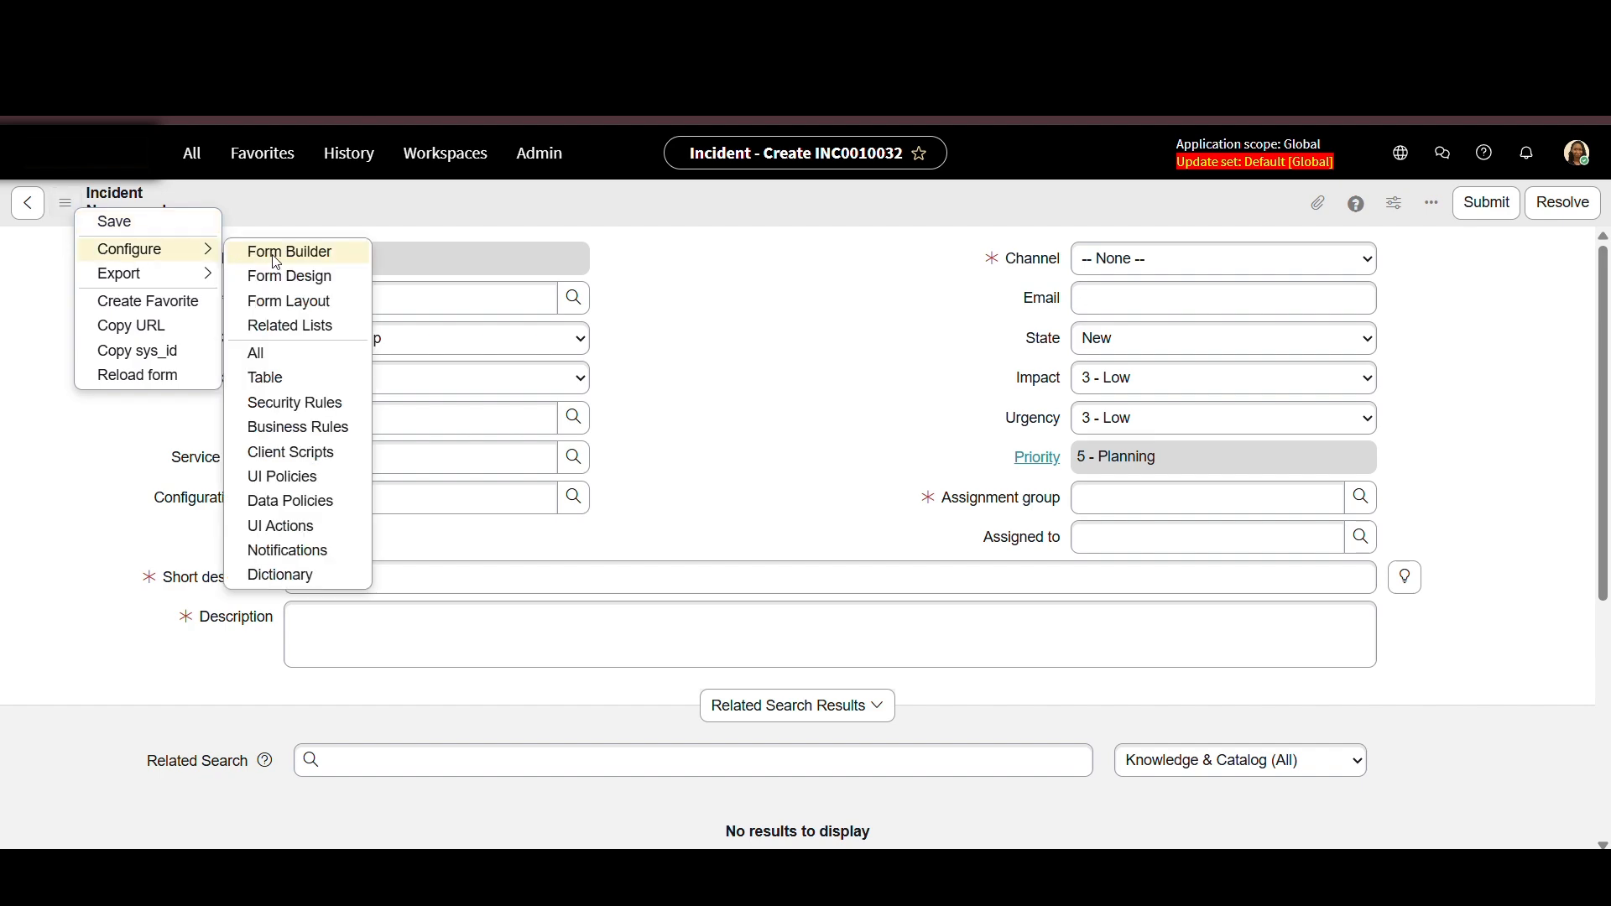
{"action": "left_click", "coordinate": [310, 476]}
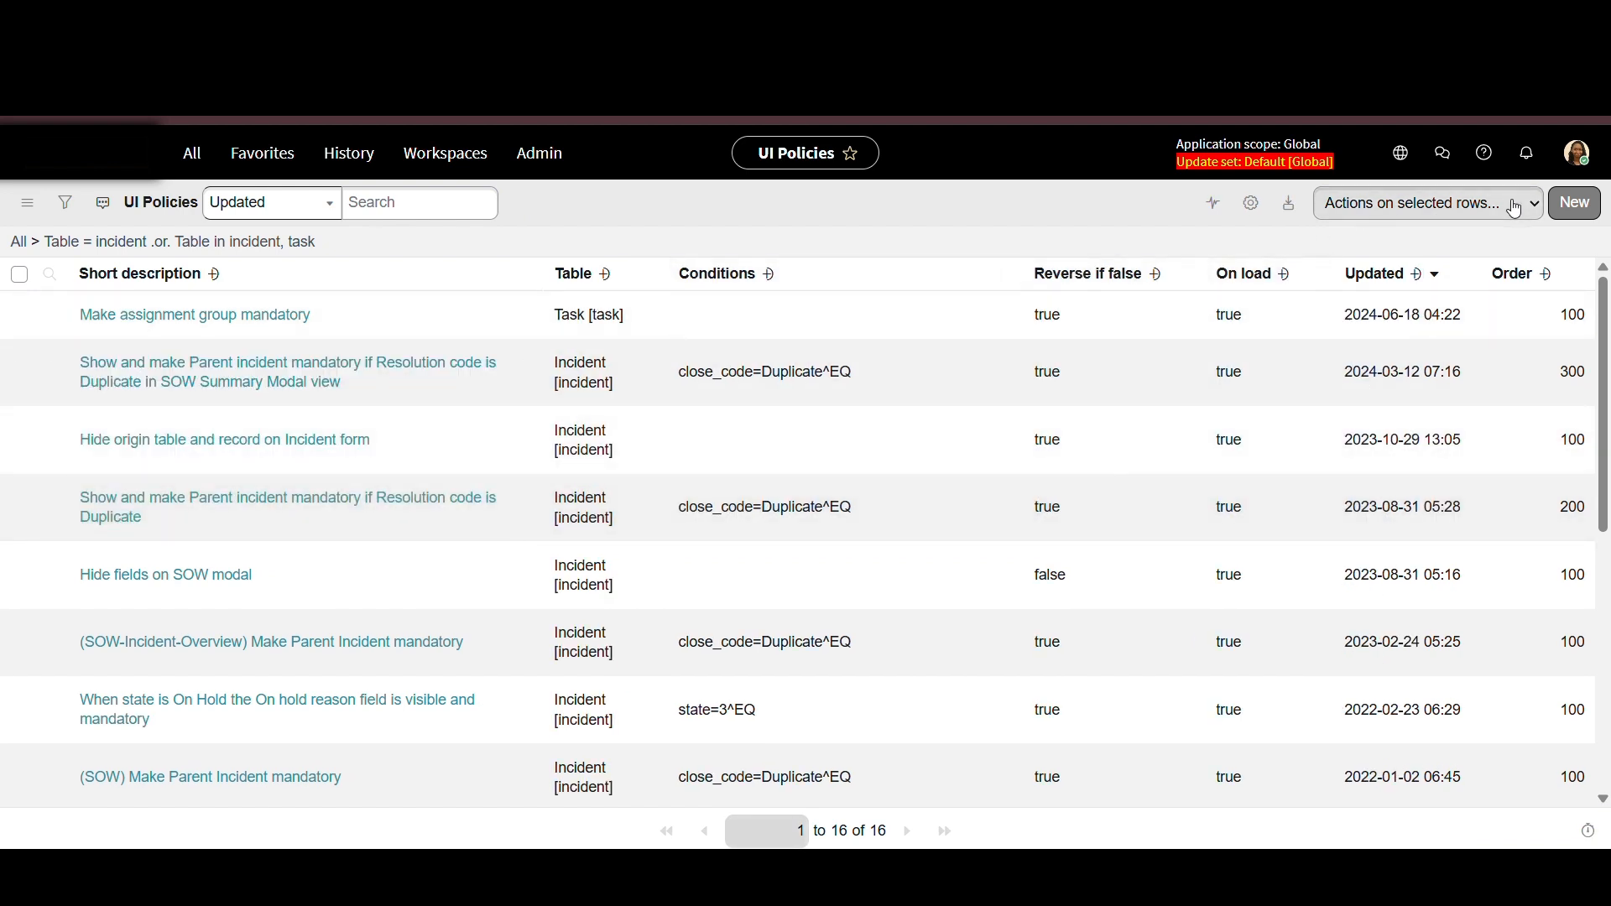
Start a new UI policy with the short description "Hide email field unless email is selected in channel"
{"action": "left_click", "coordinate": [1562, 205]}
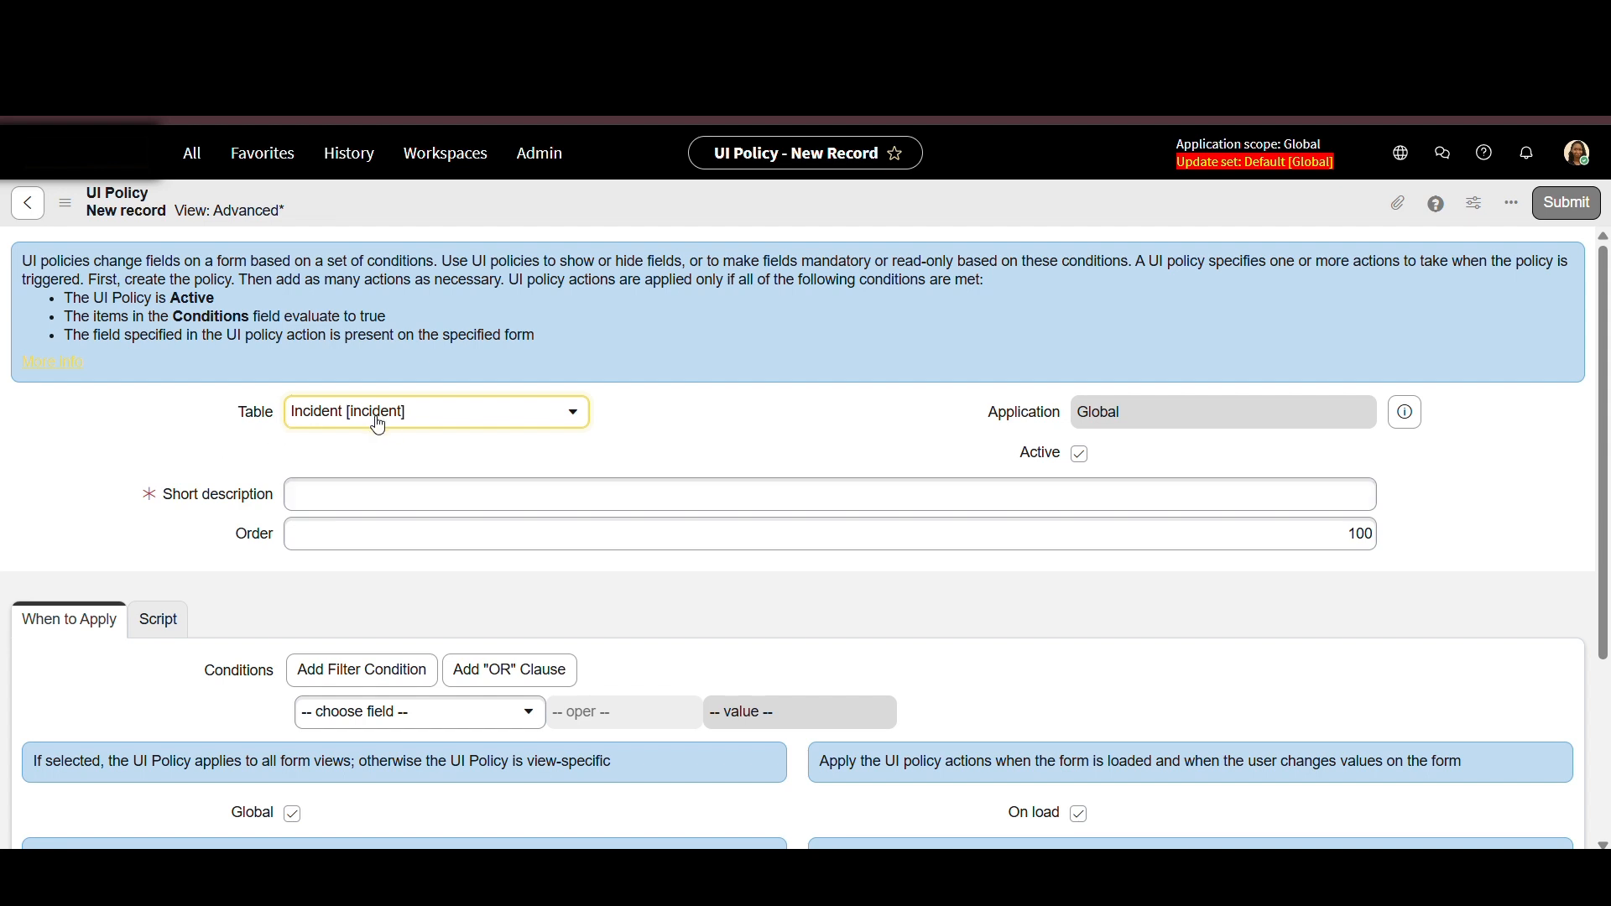
{"action": "left_click", "coordinate": [393, 498]}
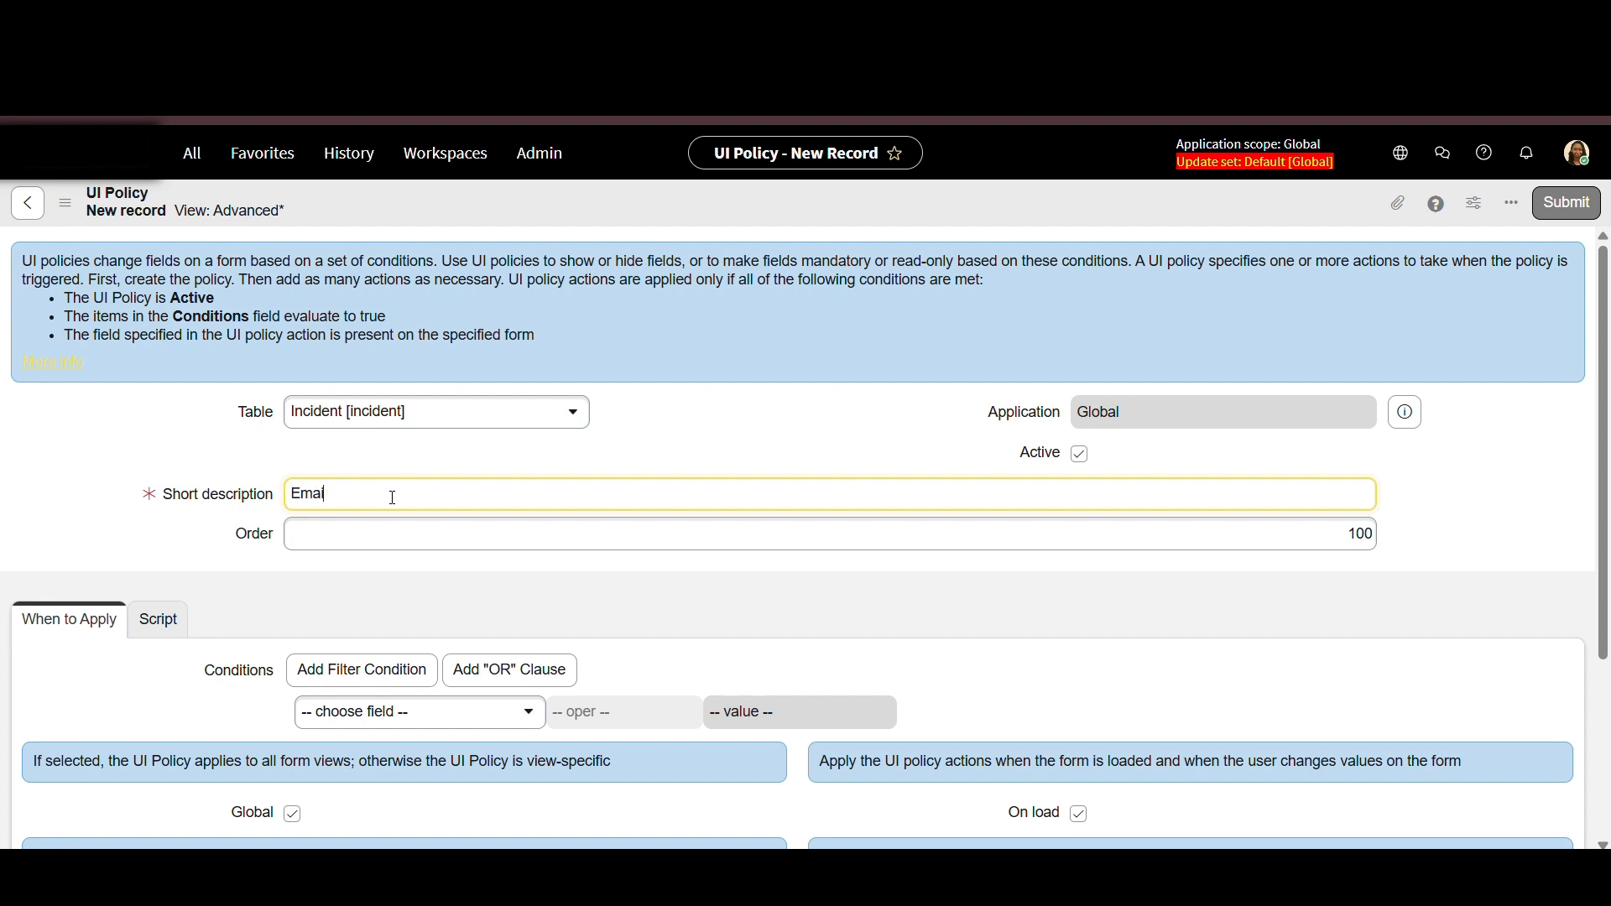
{"action": "type", "text": "F"}
{"action": "key", "text": "BackSpace"}
{"action": "key", "text": "BackSpace"}
{"action": "key", "text": "BackSpace"}
{"action": "key", "text": "BackSpace"}
{"action": "type", "text": "Hide email field unless email is s"}
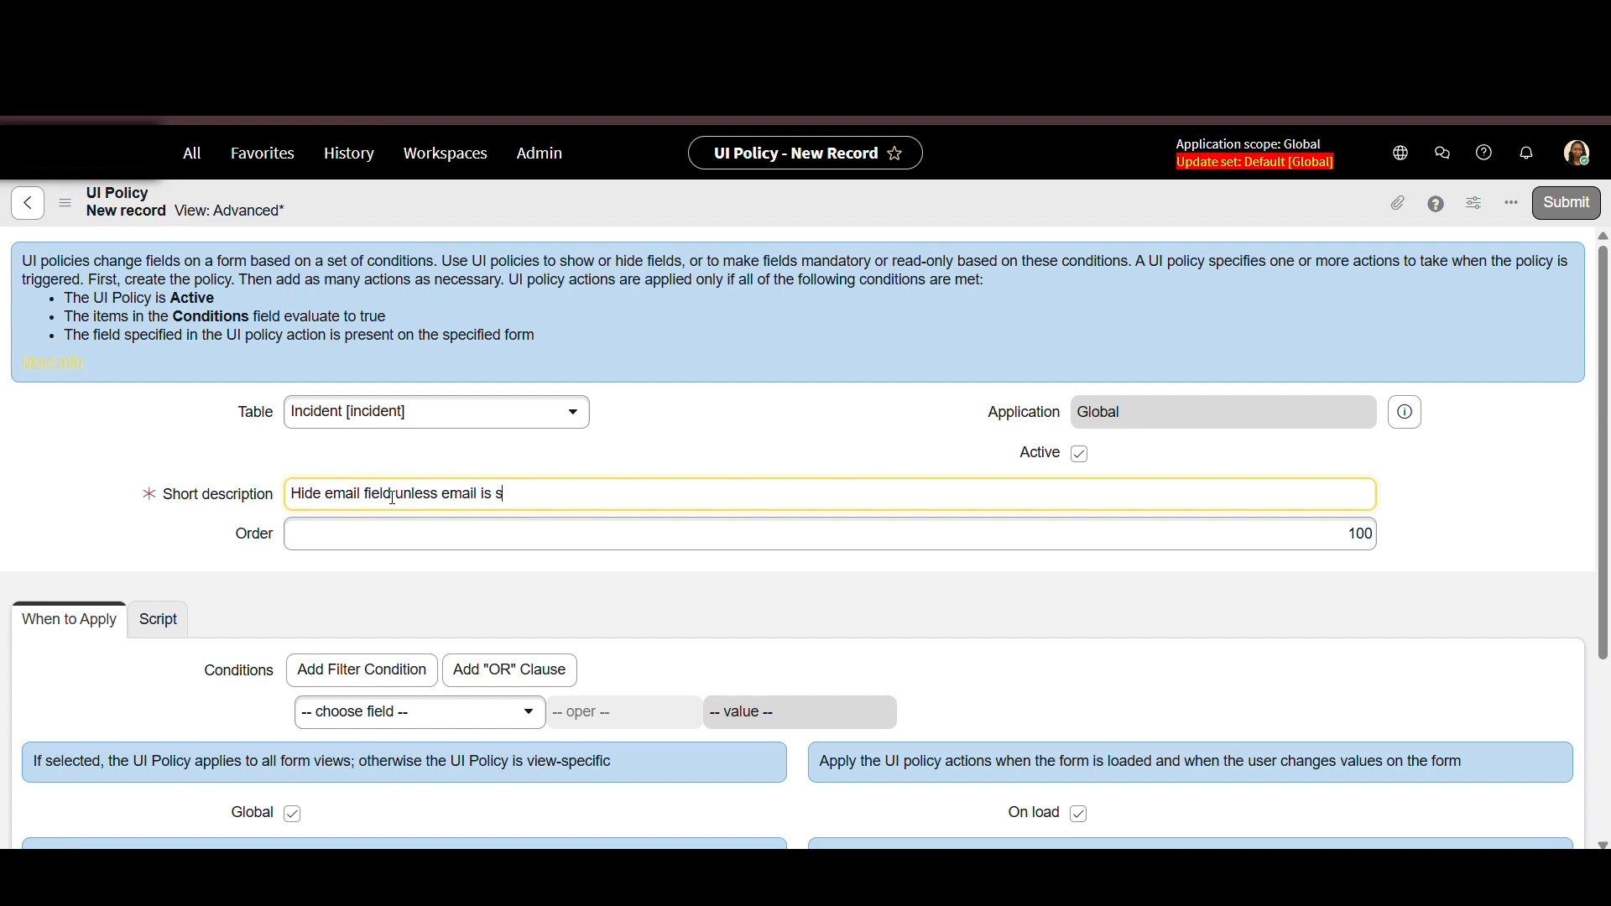
{"action": "type", "text": "elected in channel"}
Set the UI policy's condition to Channel is Email
{"action": "scroll", "coordinate": [692, 438], "scroll_direction": "down", "scroll_amount": 2}
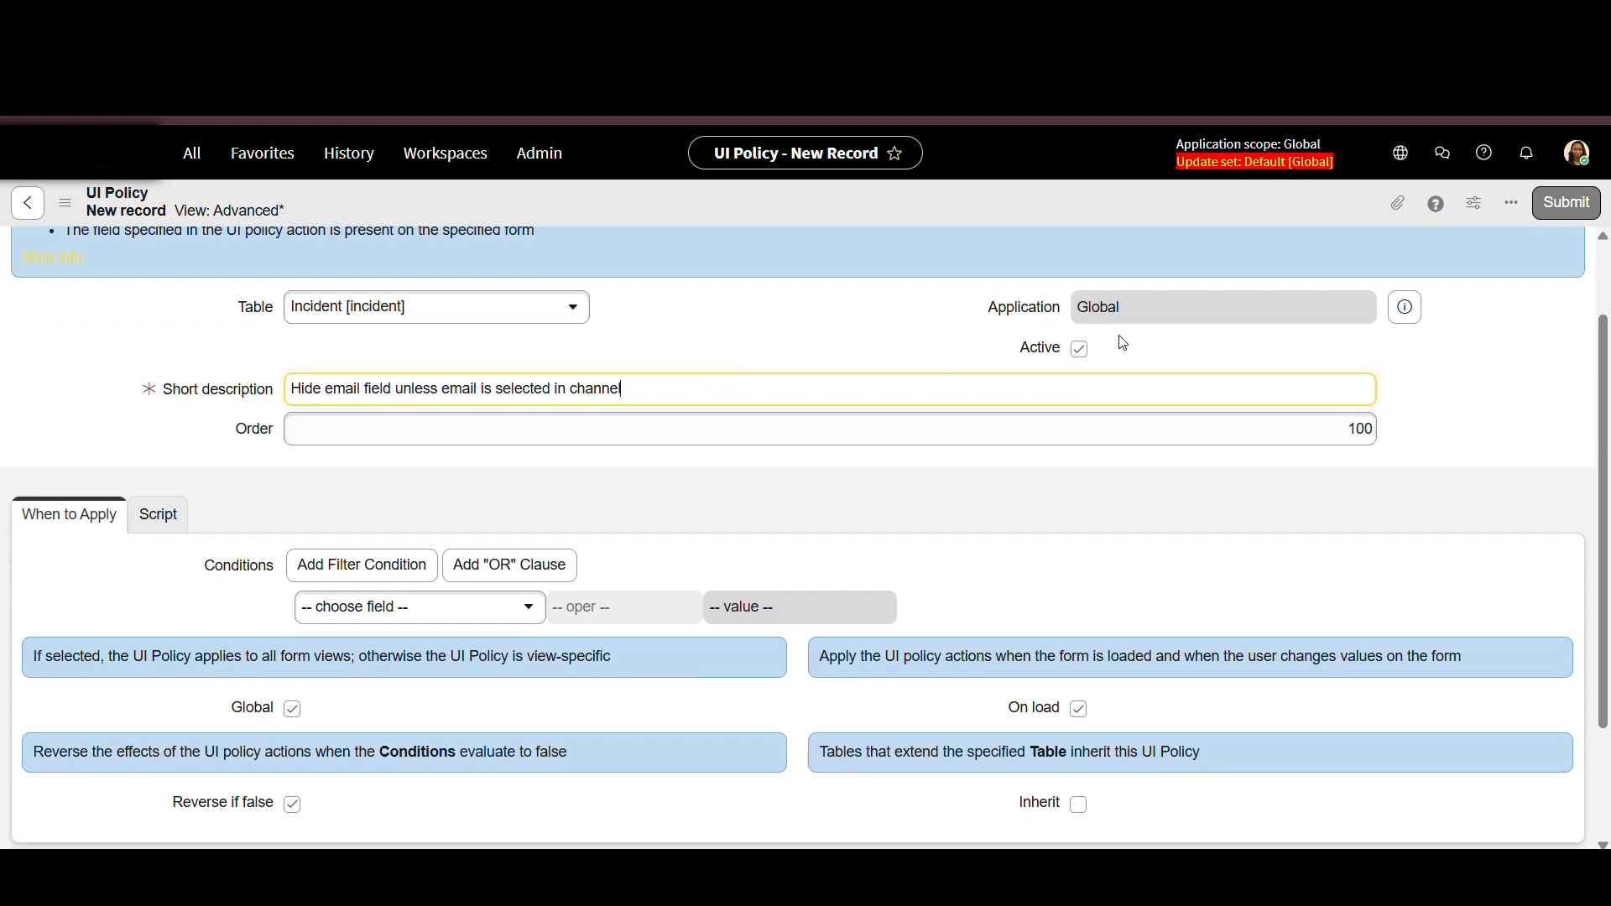
{"action": "scroll", "coordinate": [671, 321], "scroll_direction": "down", "scroll_amount": 2}
{"action": "scroll", "coordinate": [670, 320], "scroll_direction": "down", "scroll_amount": 1}
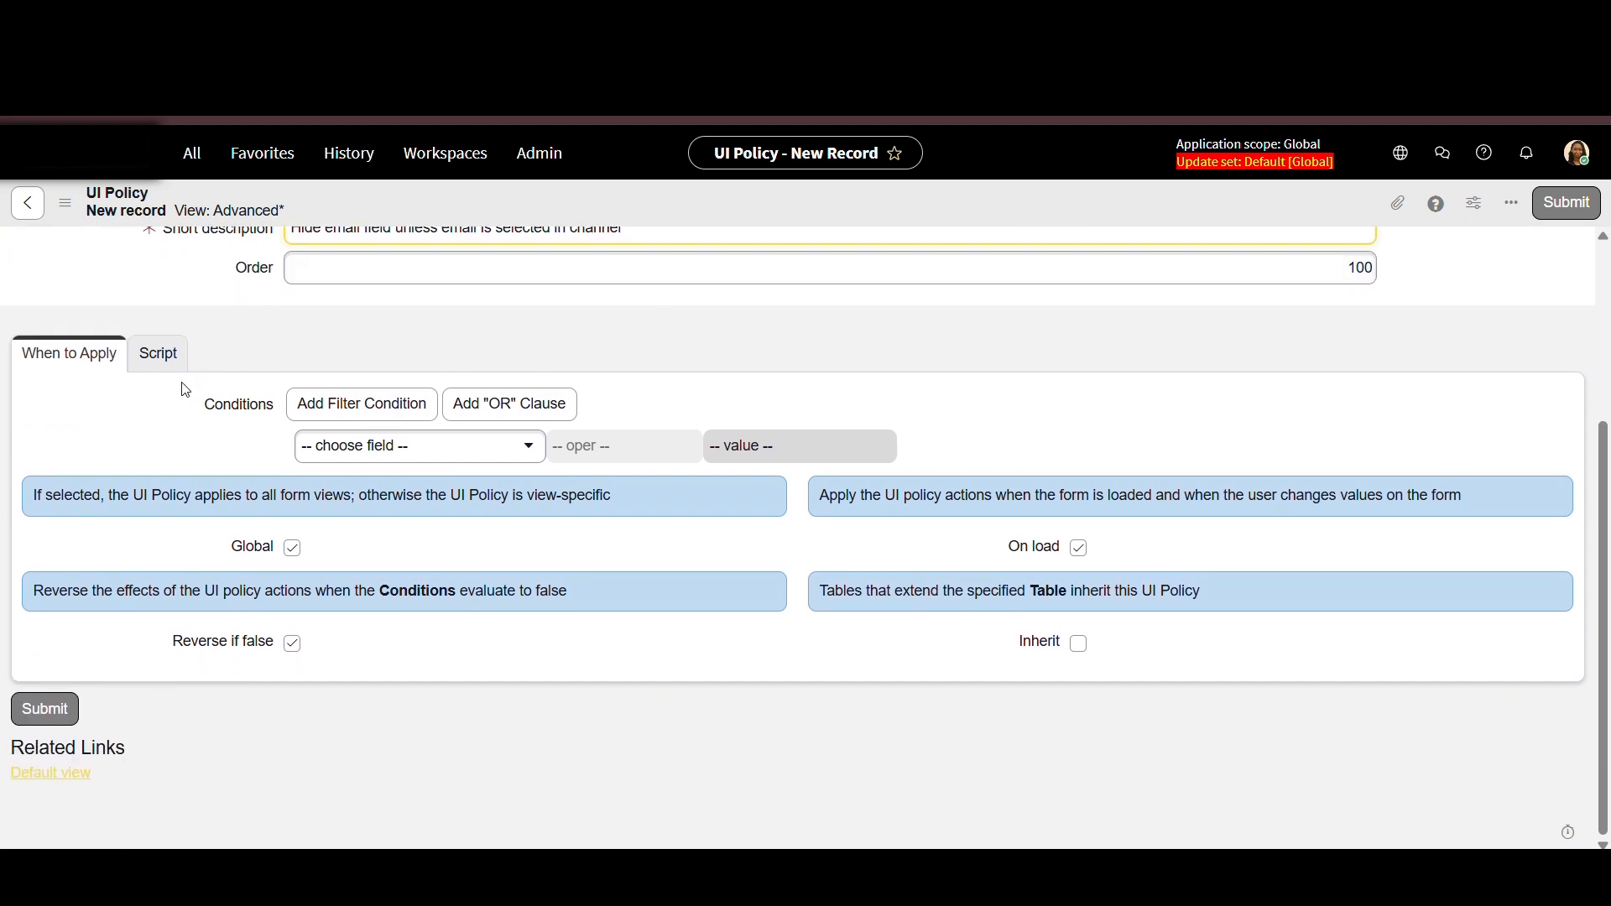
{"action": "left_click", "coordinate": [506, 449]}
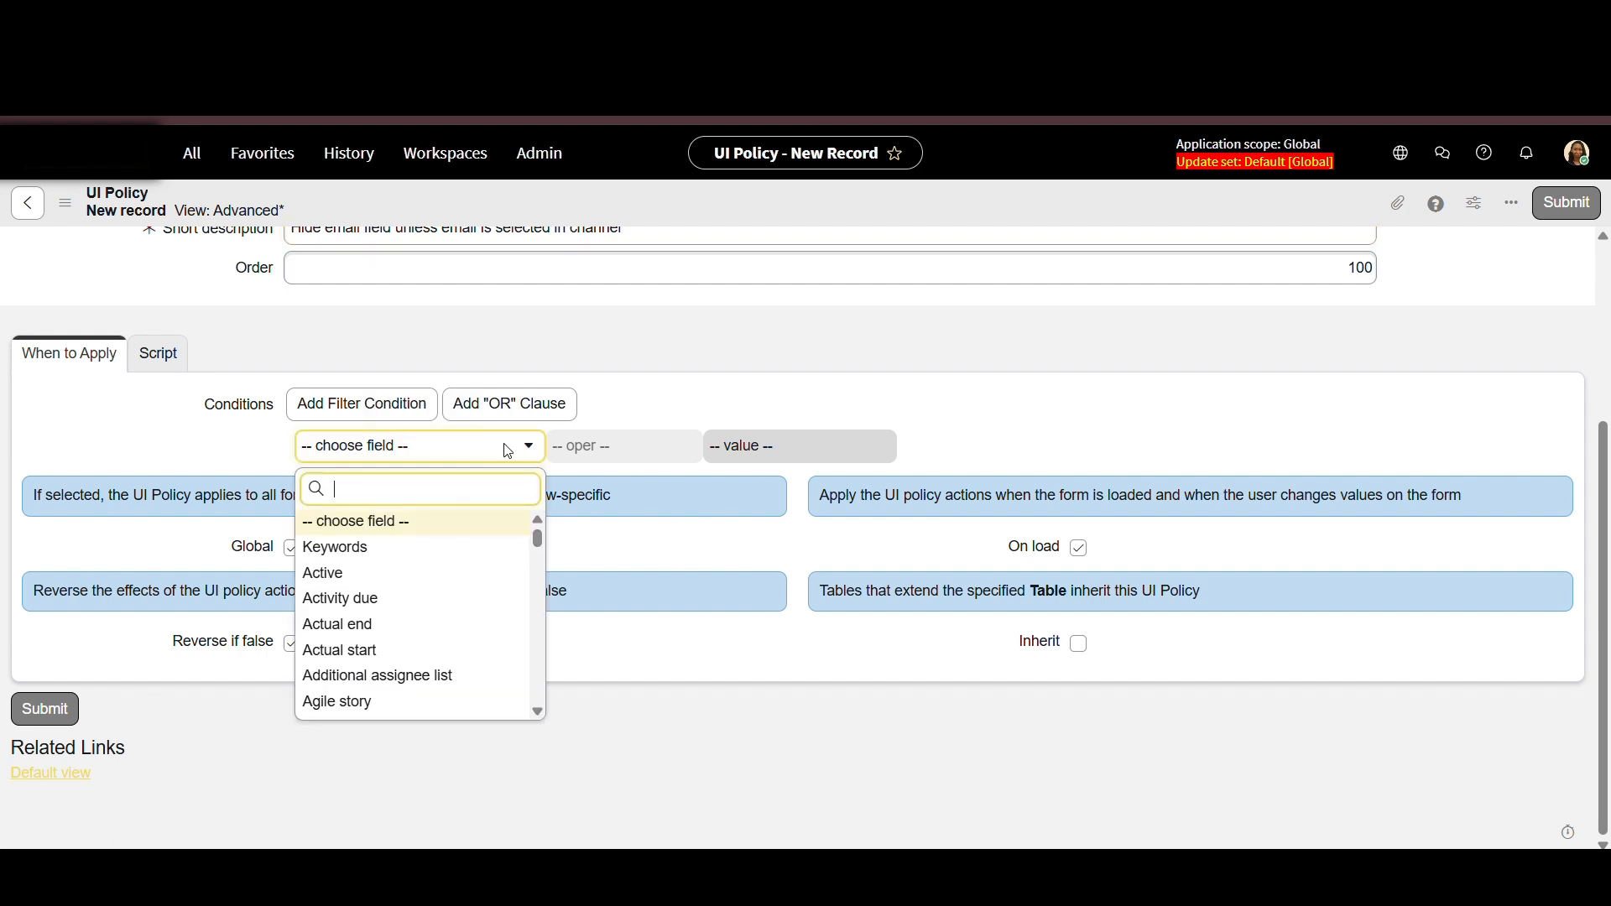
{"action": "scroll", "coordinate": [464, 558], "scroll_direction": "down", "scroll_amount": 6}
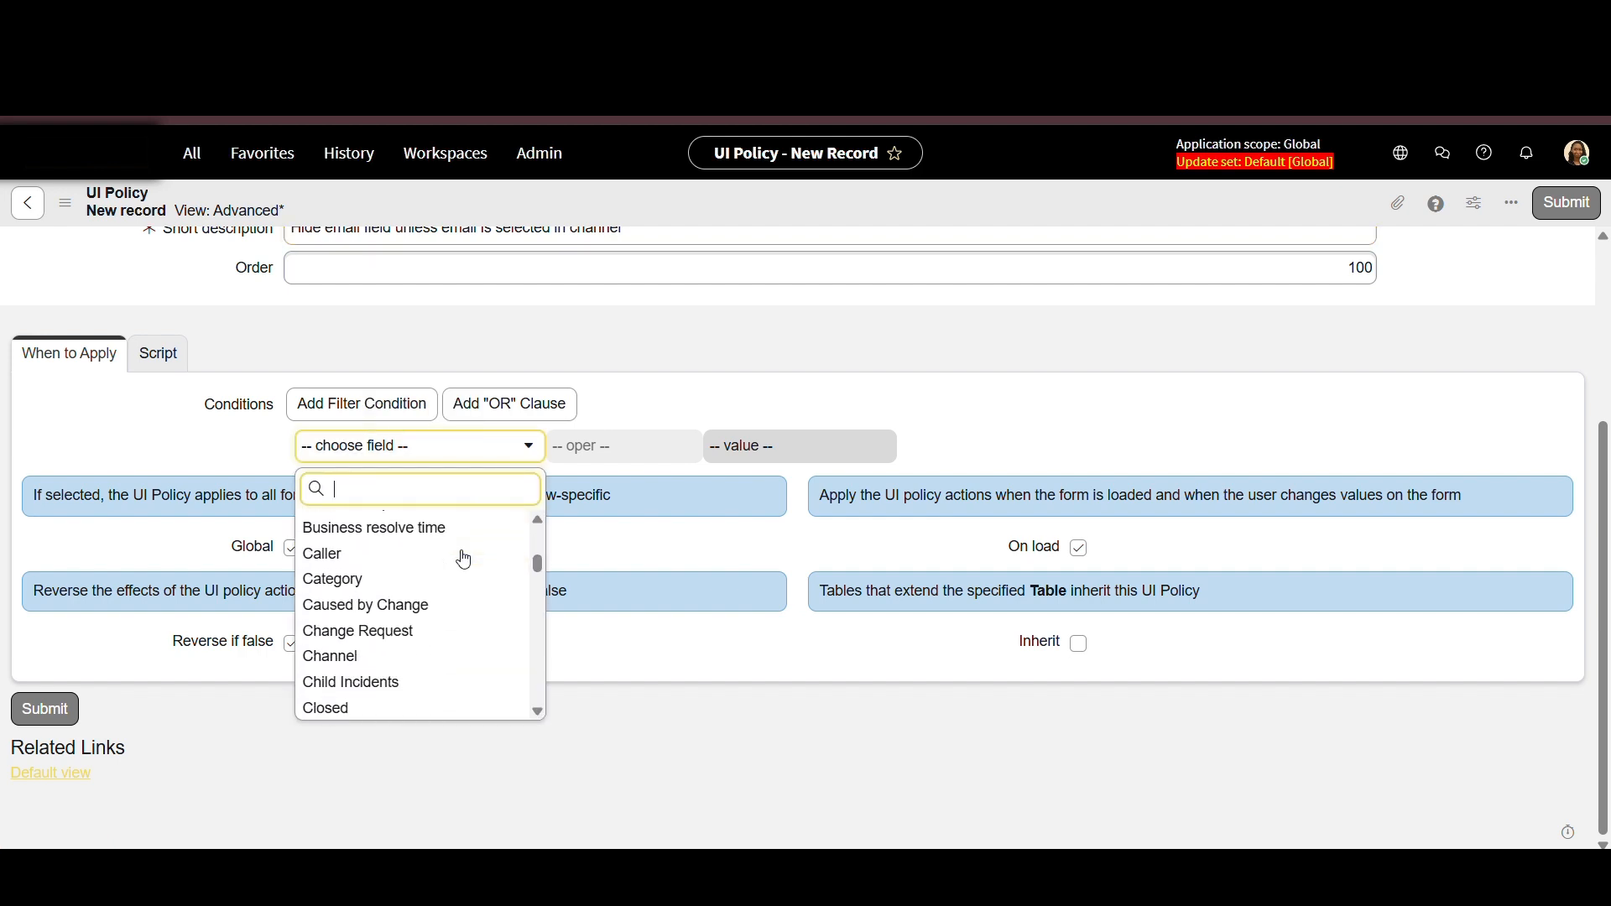
{"action": "left_click", "coordinate": [386, 592]}
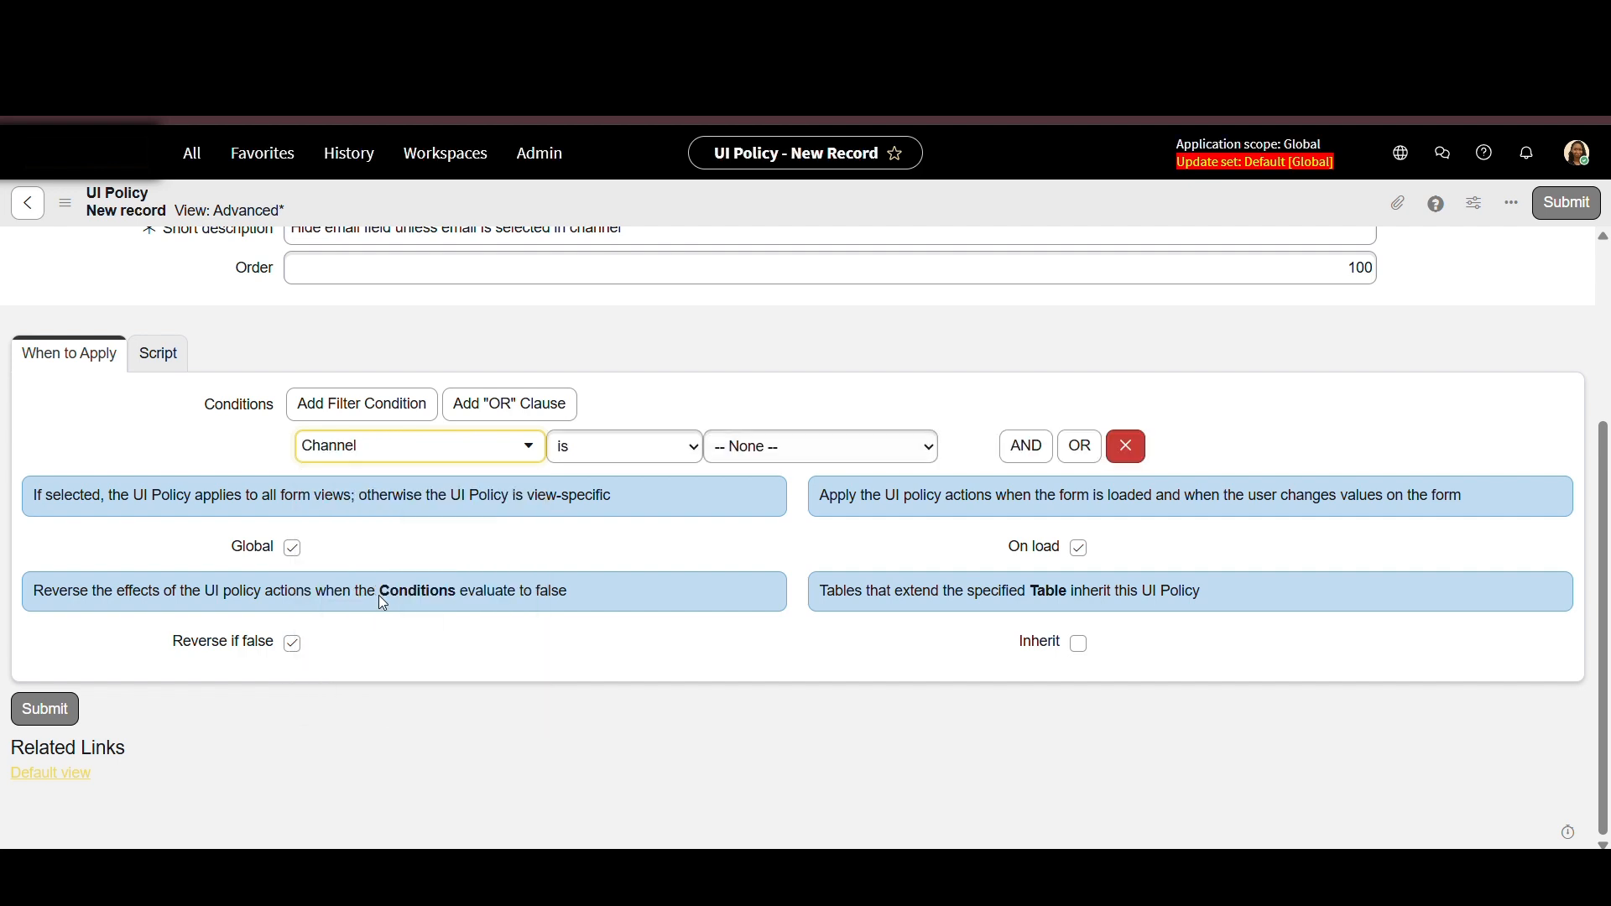
{"action": "left_click", "coordinate": [766, 453]}
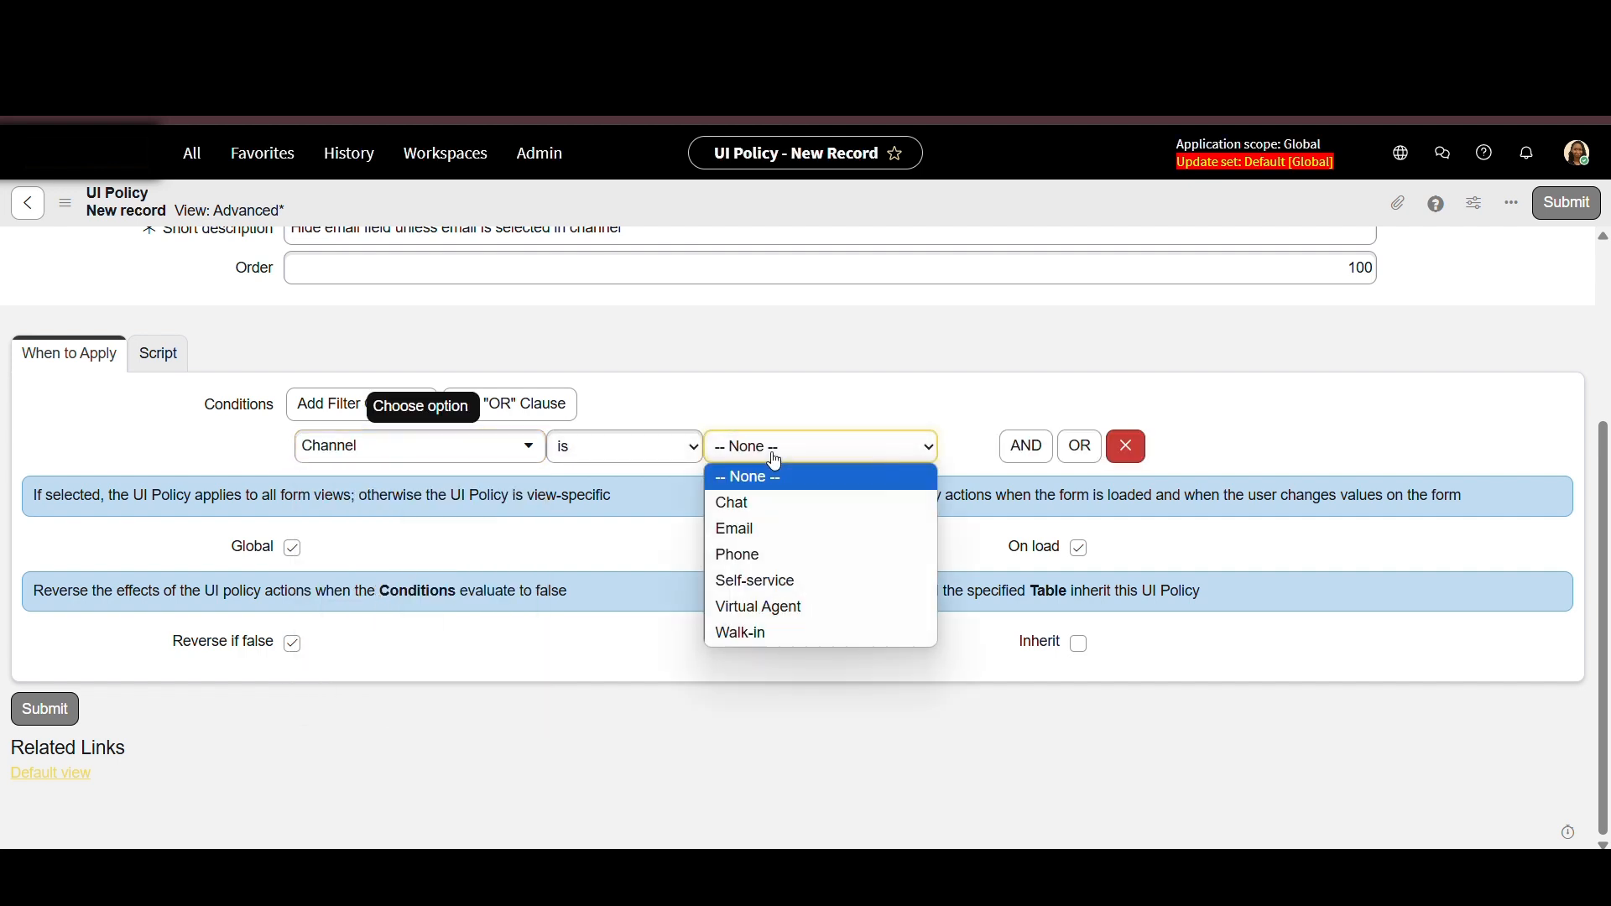
{"action": "left_click", "coordinate": [780, 525]}
{"action": "left_click", "coordinate": [789, 397]}
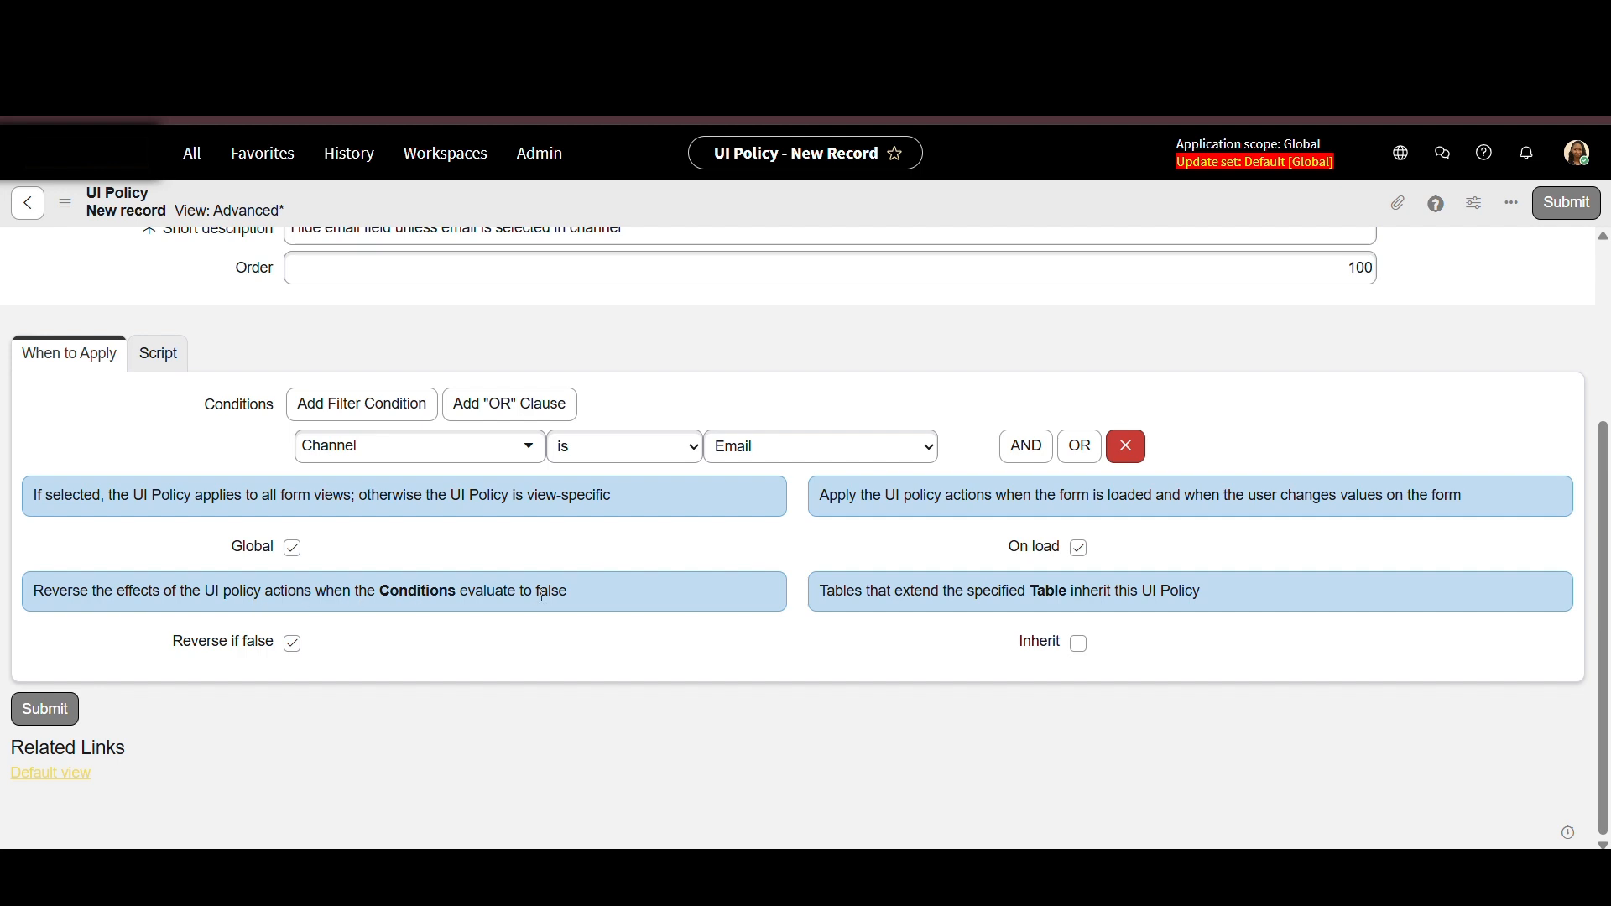
Turn off Reverse if false and save the UI policy, staying on its record
{"action": "left_click", "coordinate": [291, 642]}
{"action": "right_click", "coordinate": [848, 210]}
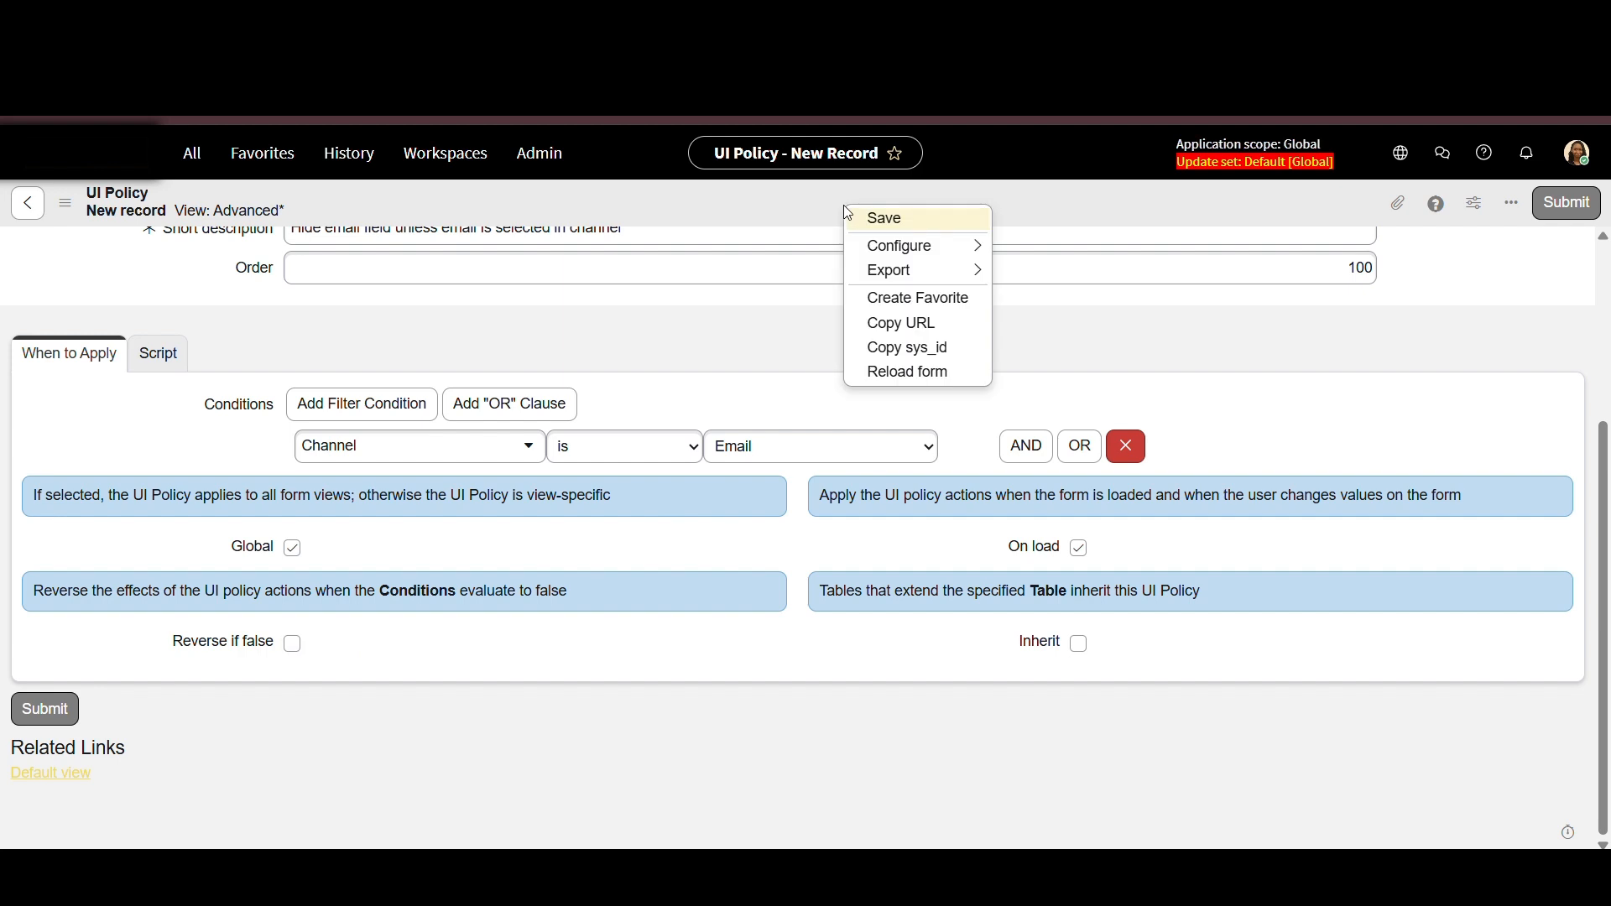
{"action": "left_click", "coordinate": [872, 221]}
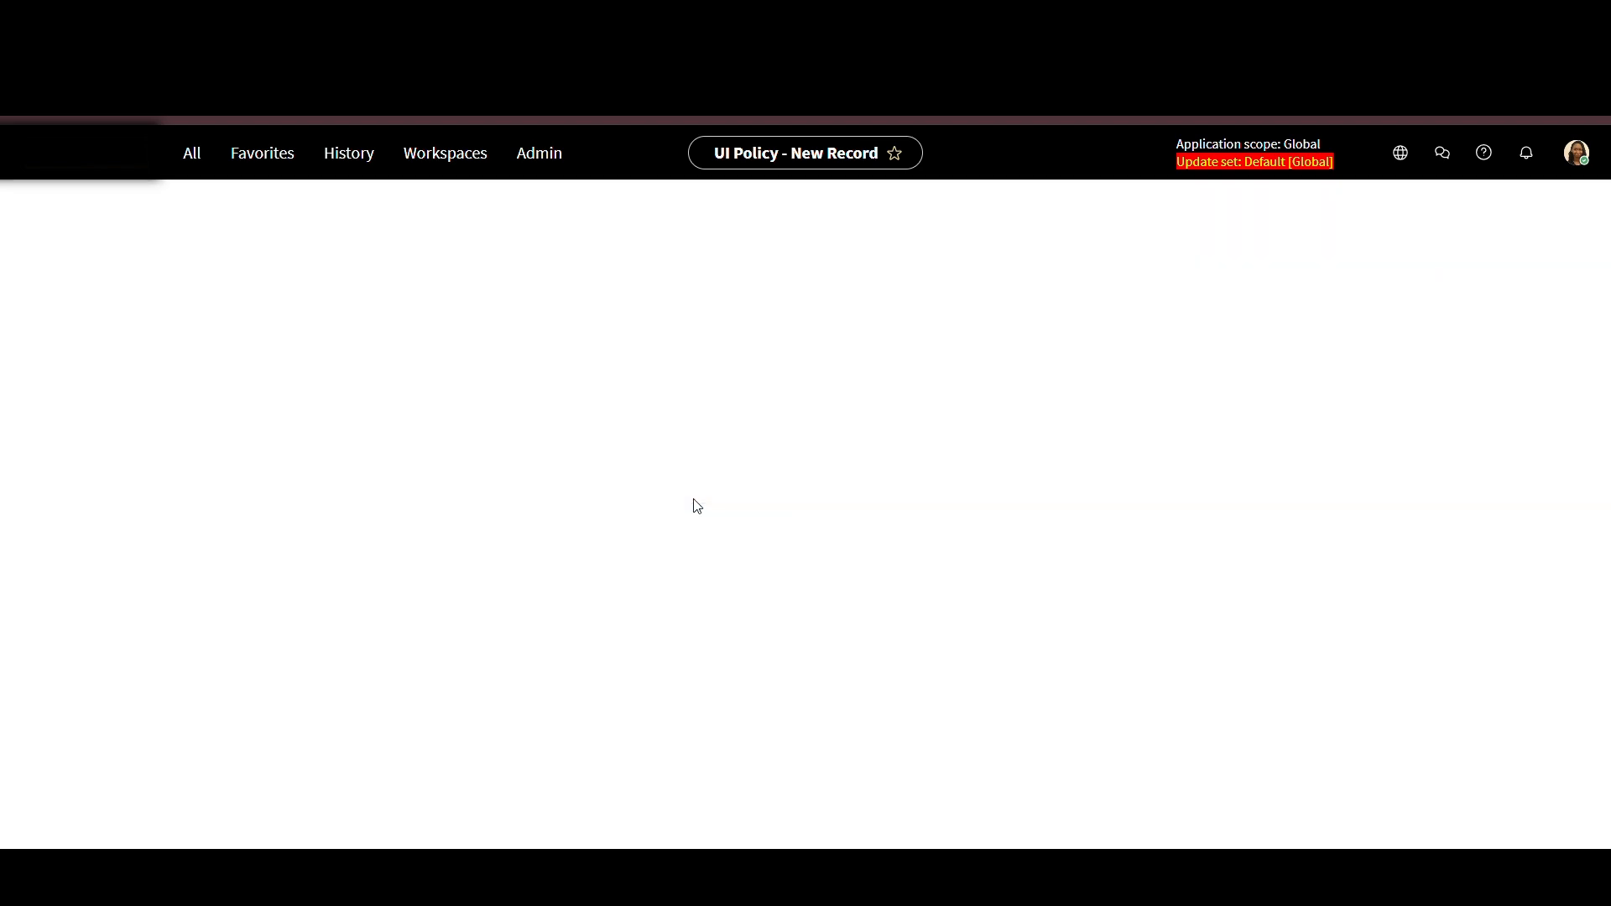
{"action": "scroll", "coordinate": [755, 499], "scroll_direction": "down", "scroll_amount": 5}
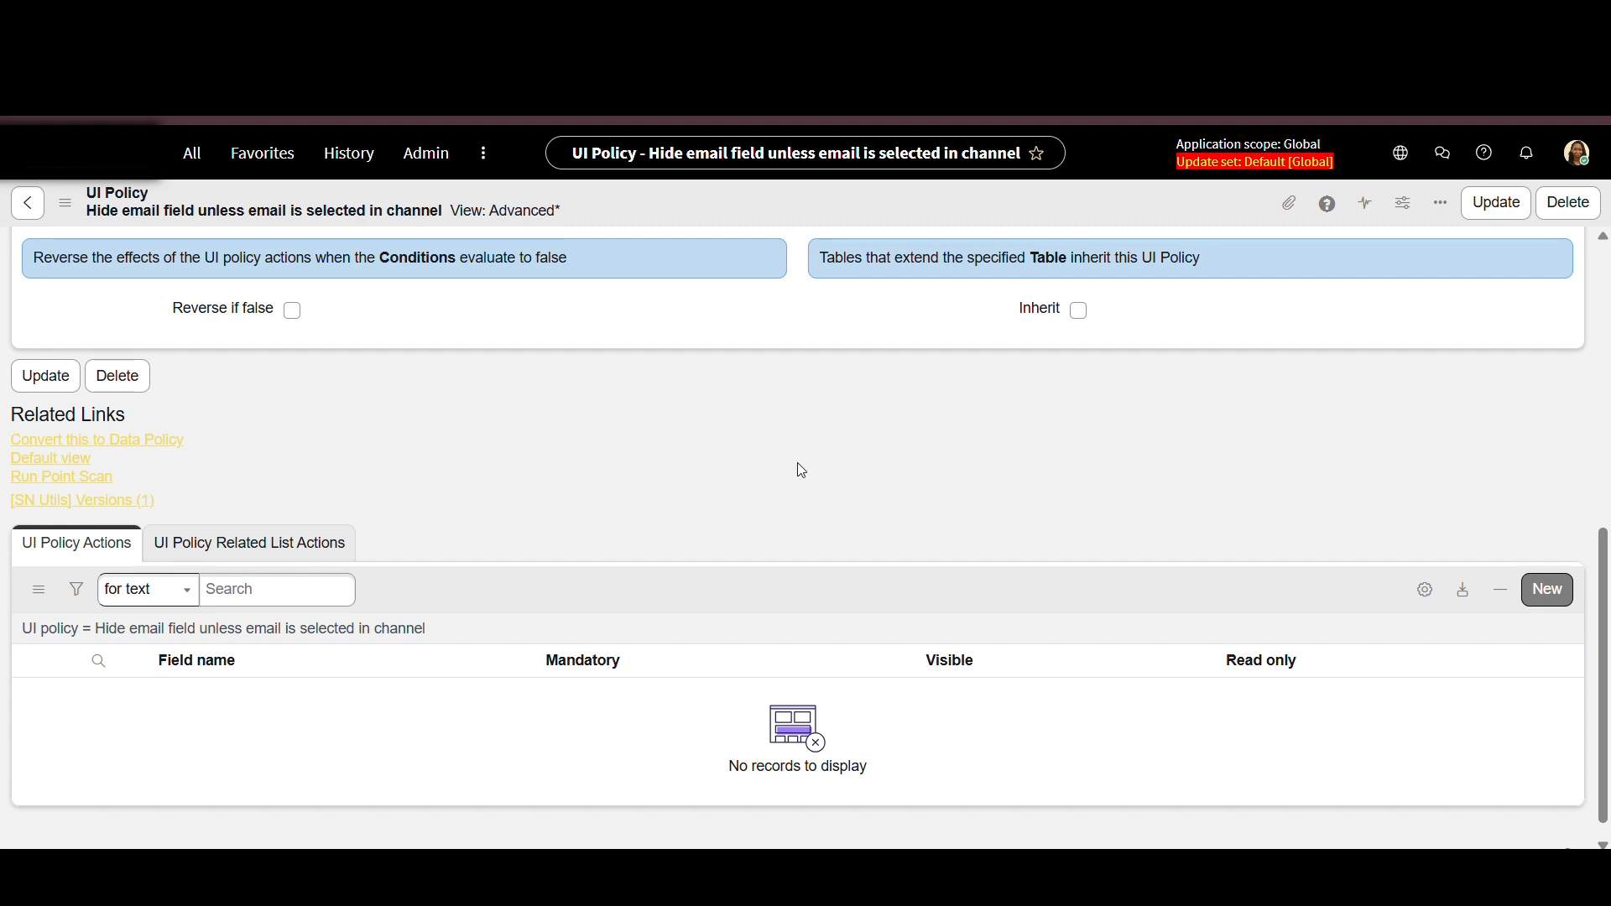
Start a new UI policy action for the policy and choose Email as its field name
{"action": "left_click", "coordinate": [1548, 591]}
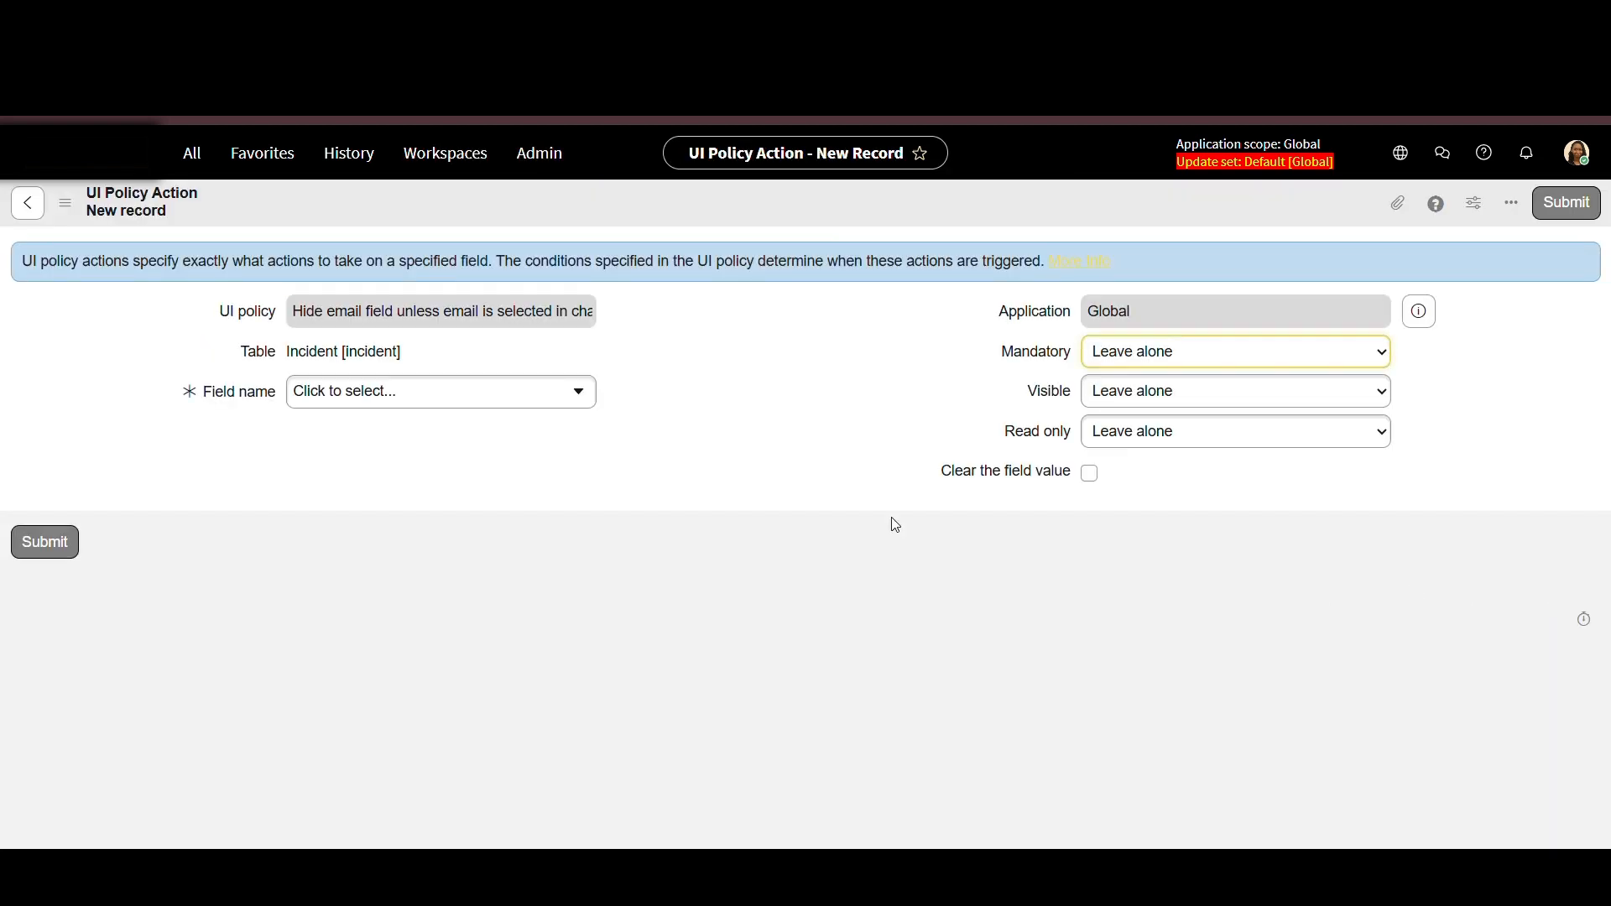
{"action": "left_click", "coordinate": [578, 395]}
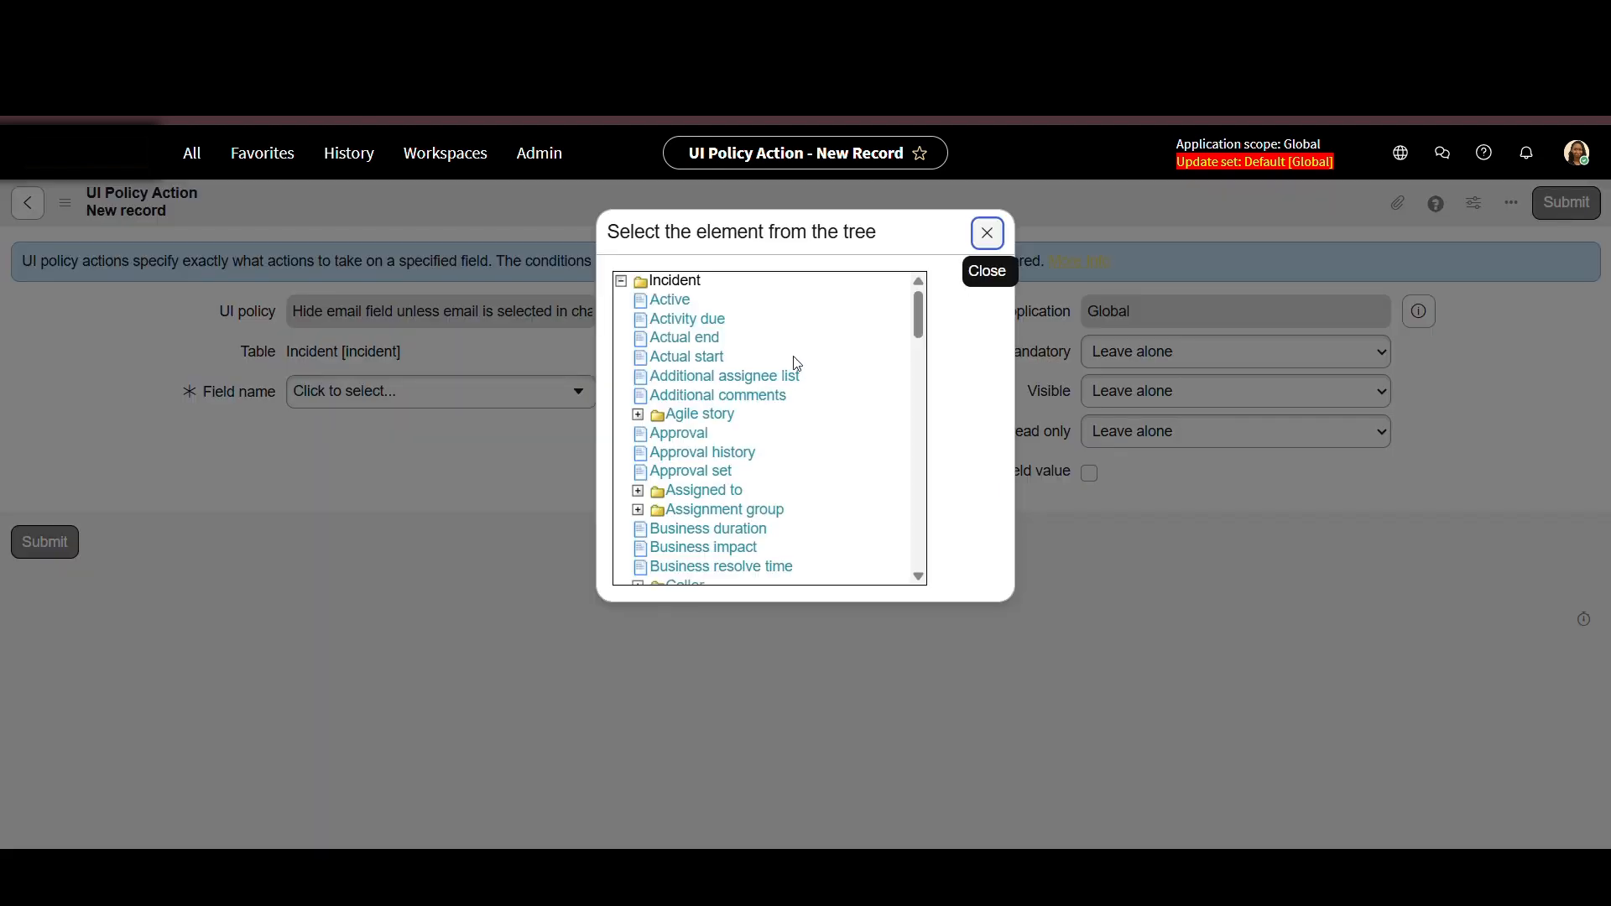
{"action": "scroll", "coordinate": [797, 363], "scroll_direction": "down", "scroll_amount": 5}
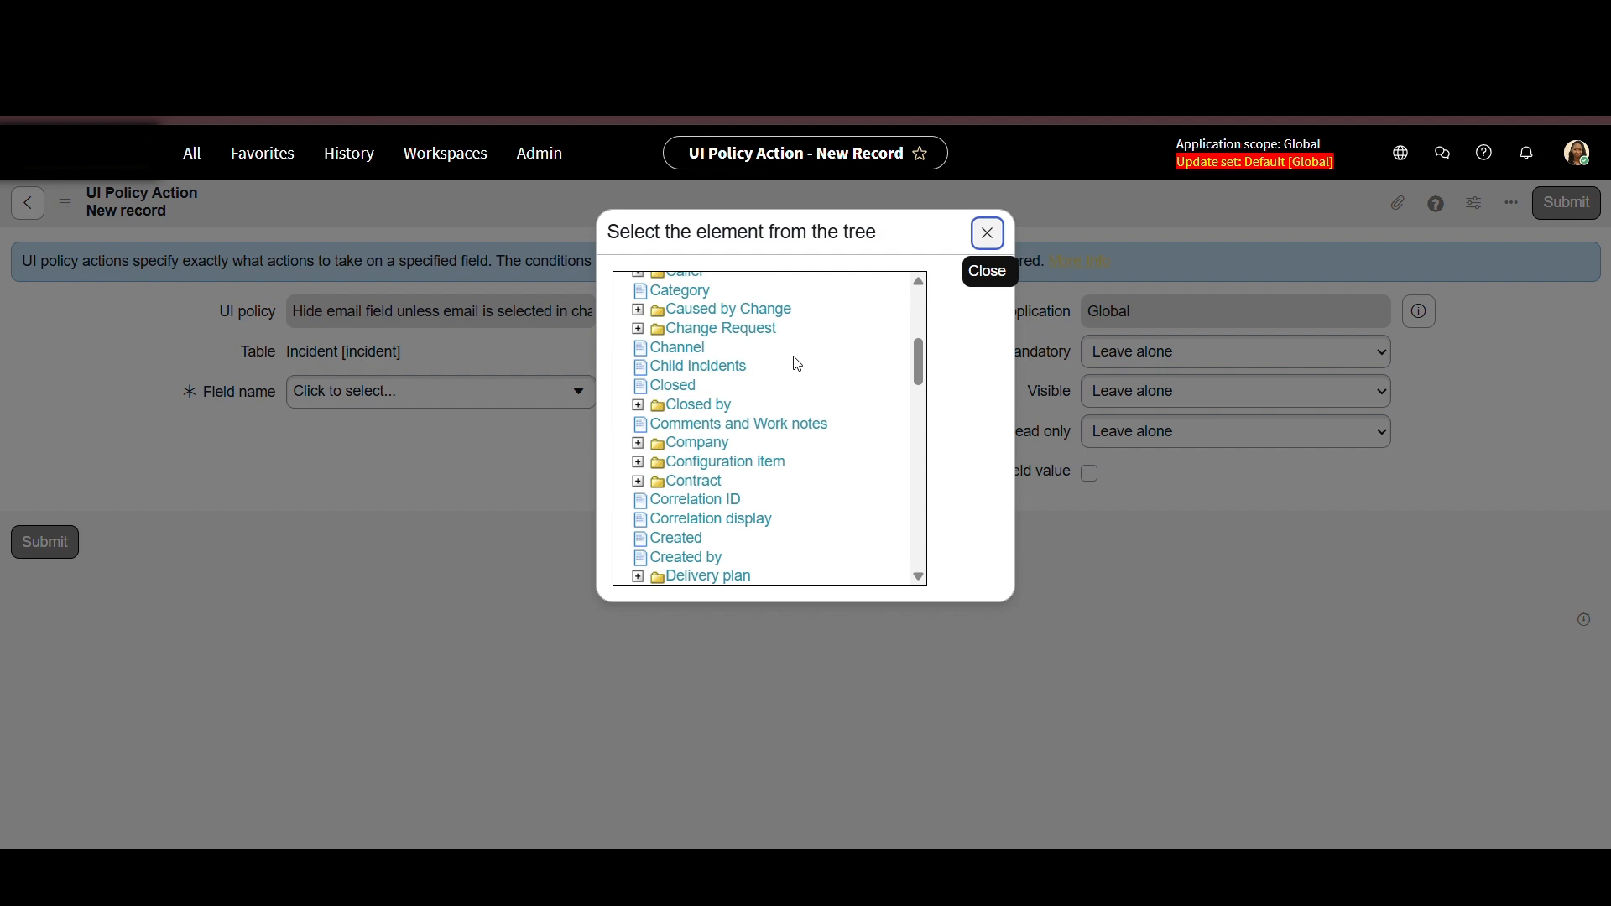
{"action": "scroll", "coordinate": [793, 362], "scroll_direction": "down", "scroll_amount": 3}
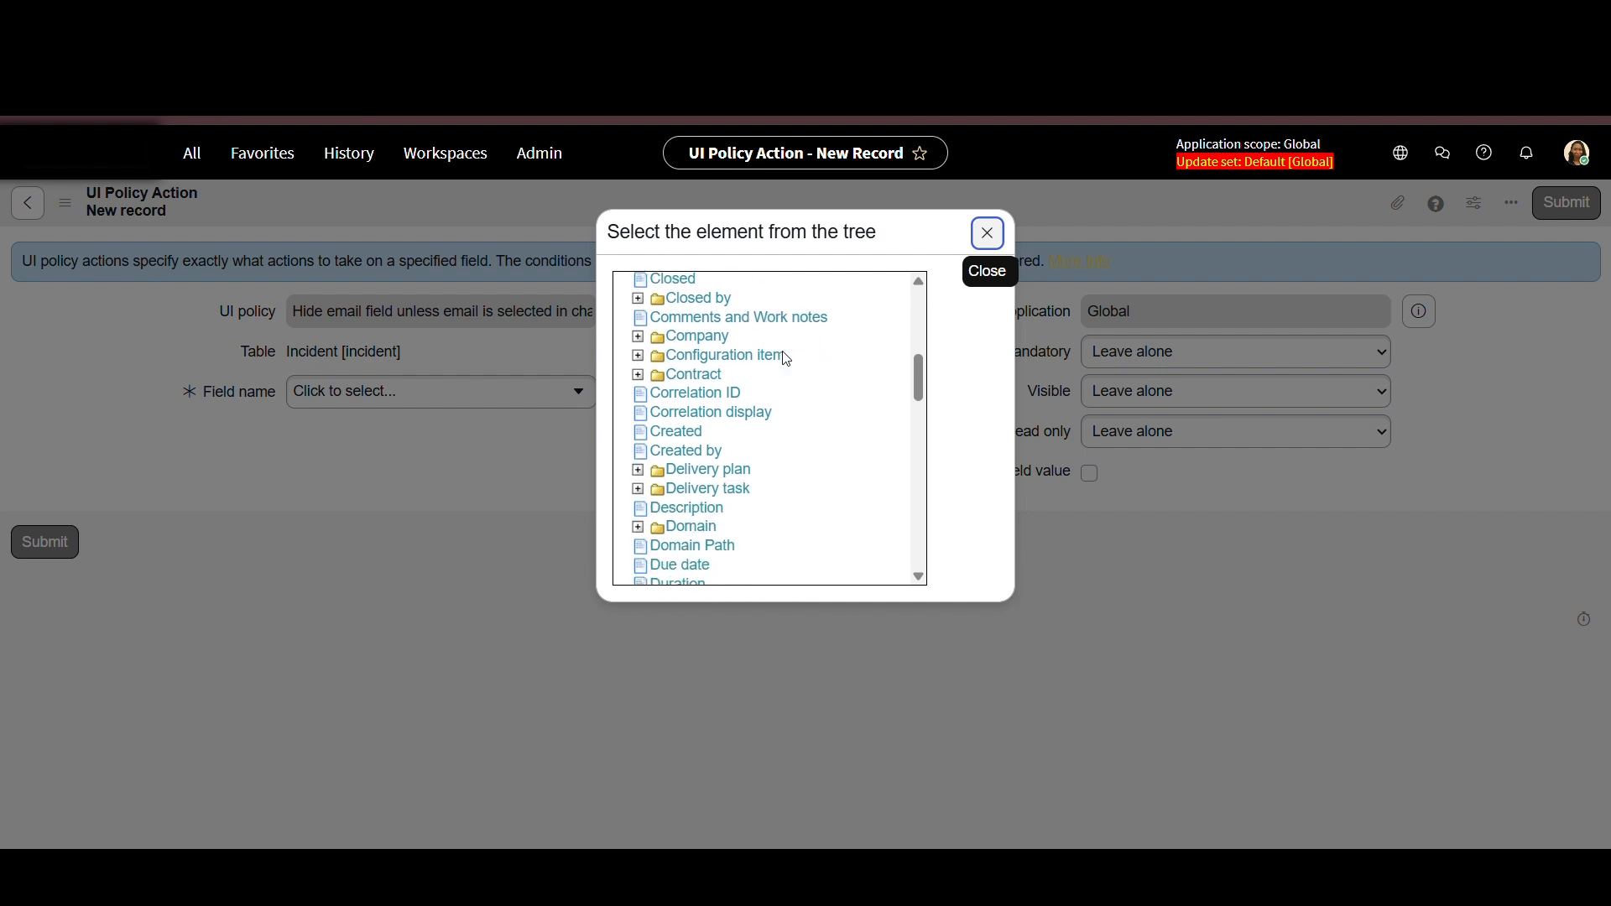
{"action": "scroll", "coordinate": [787, 359], "scroll_direction": "down", "scroll_amount": 2}
{"action": "left_click", "coordinate": [675, 415]}
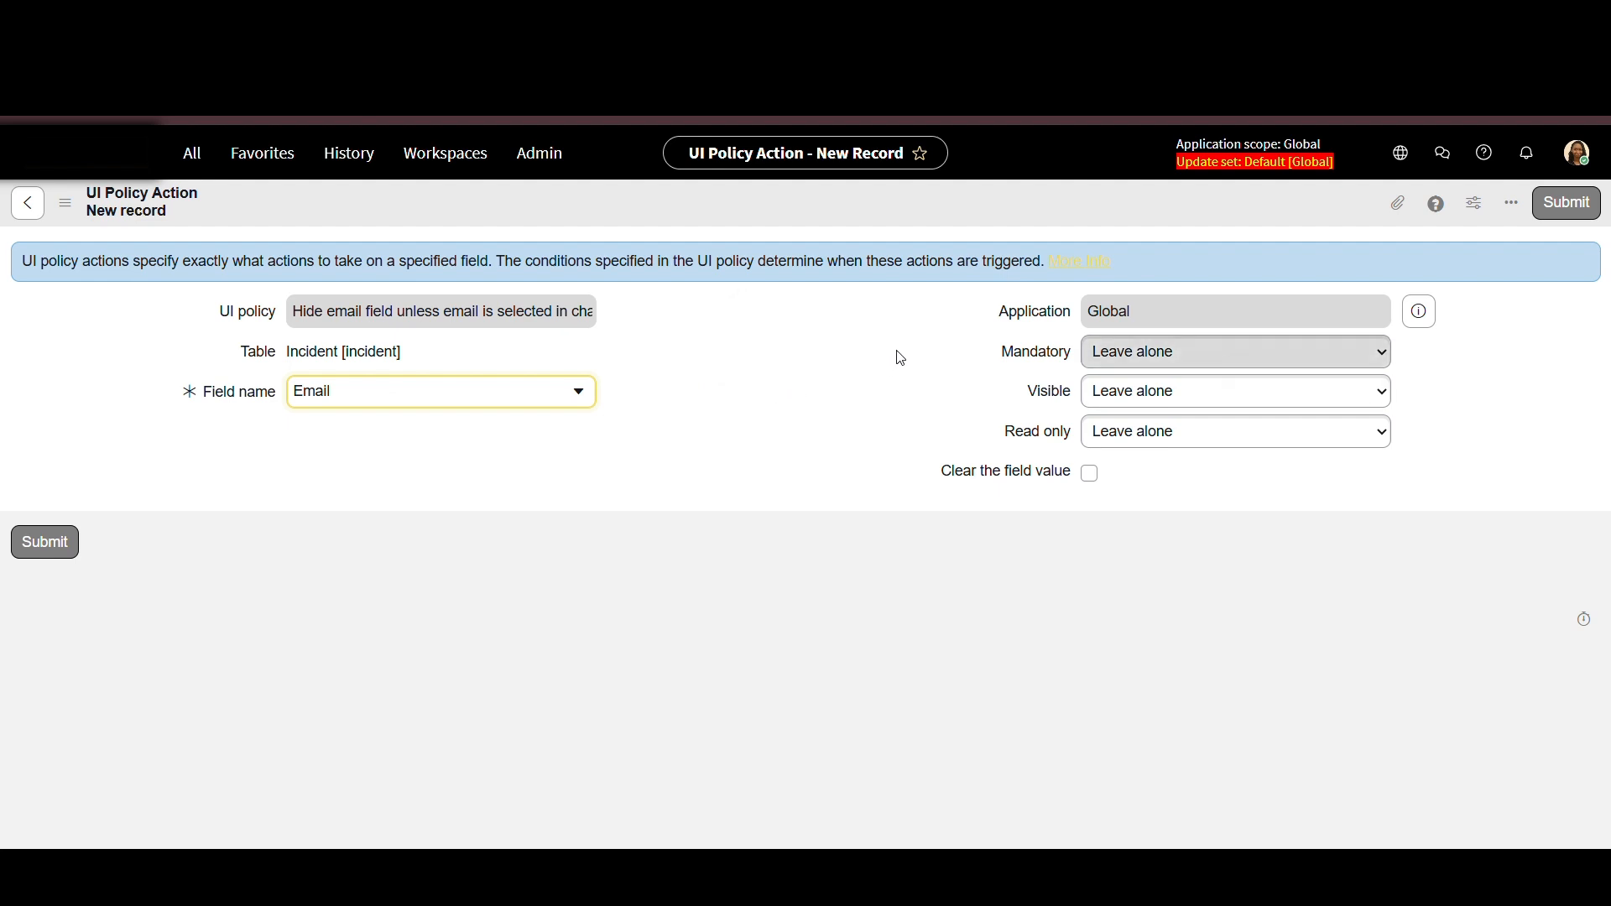
Set Mandatory and Visible to True for the Email field and submit the UI policy action
{"action": "left_click", "coordinate": [1152, 365]}
{"action": "left_click", "coordinate": [1130, 409]}
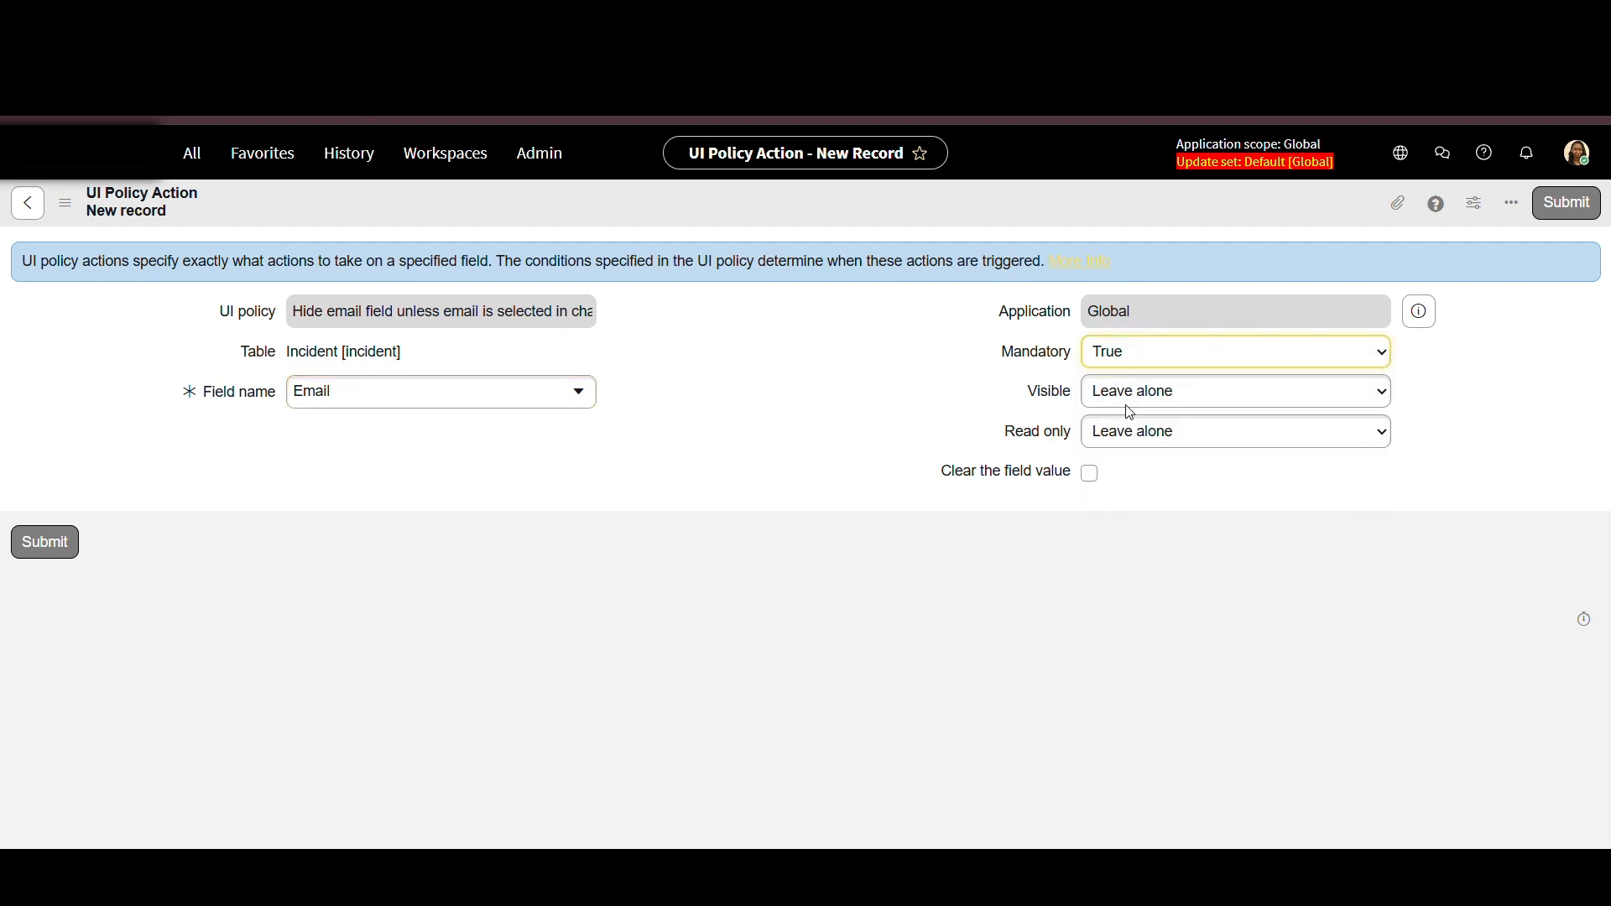
{"action": "left_click", "coordinate": [1128, 400]}
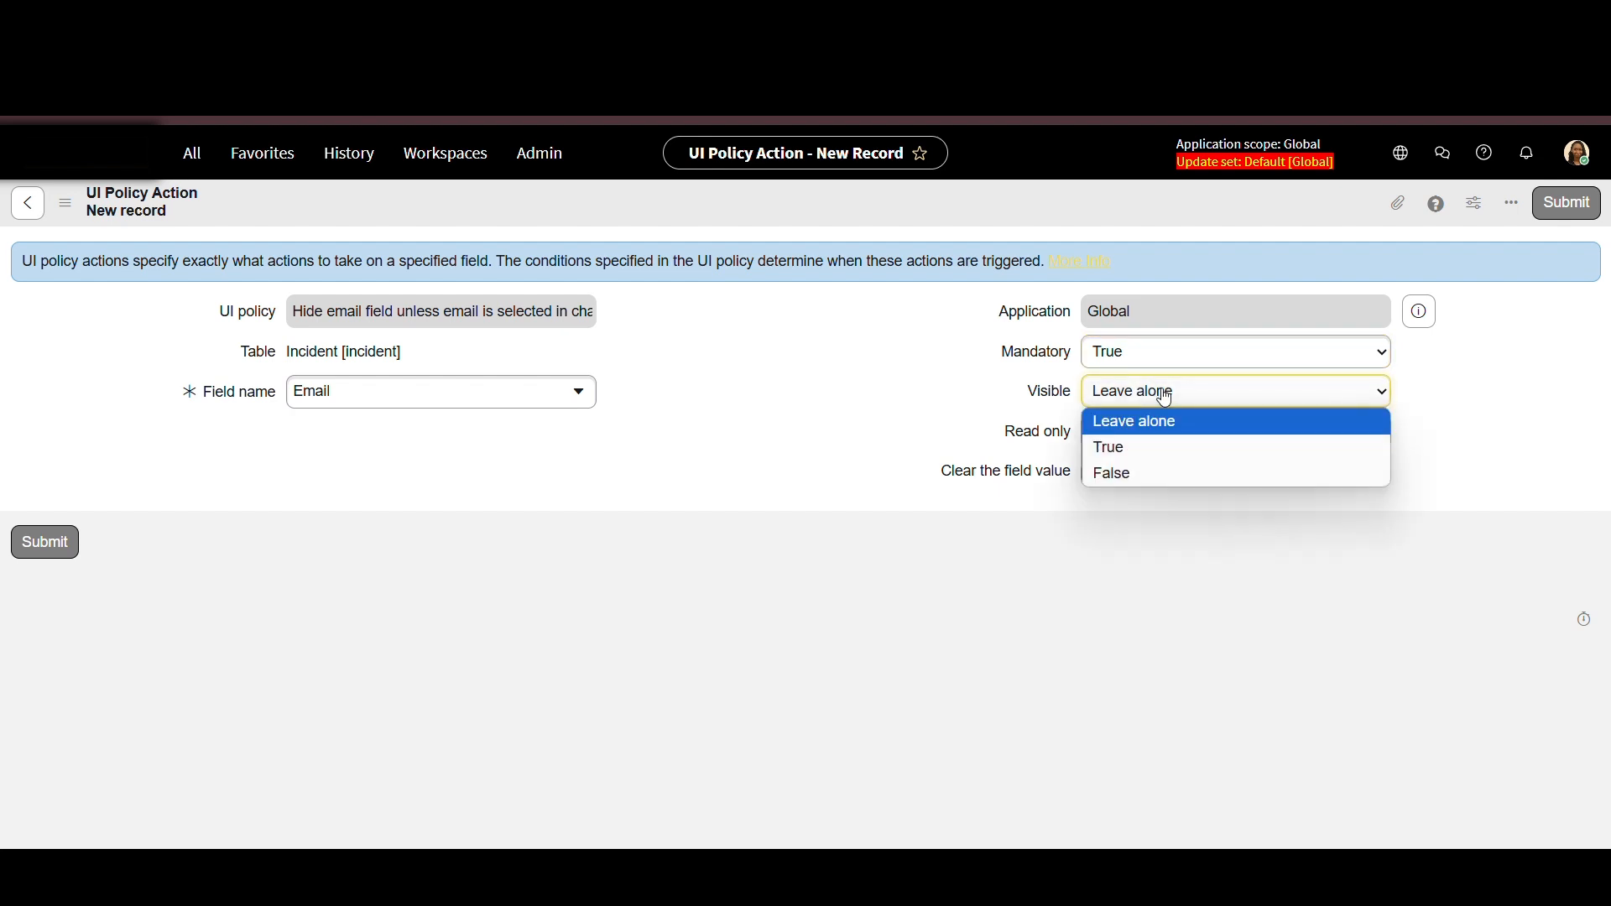
{"action": "left_click", "coordinate": [1129, 450]}
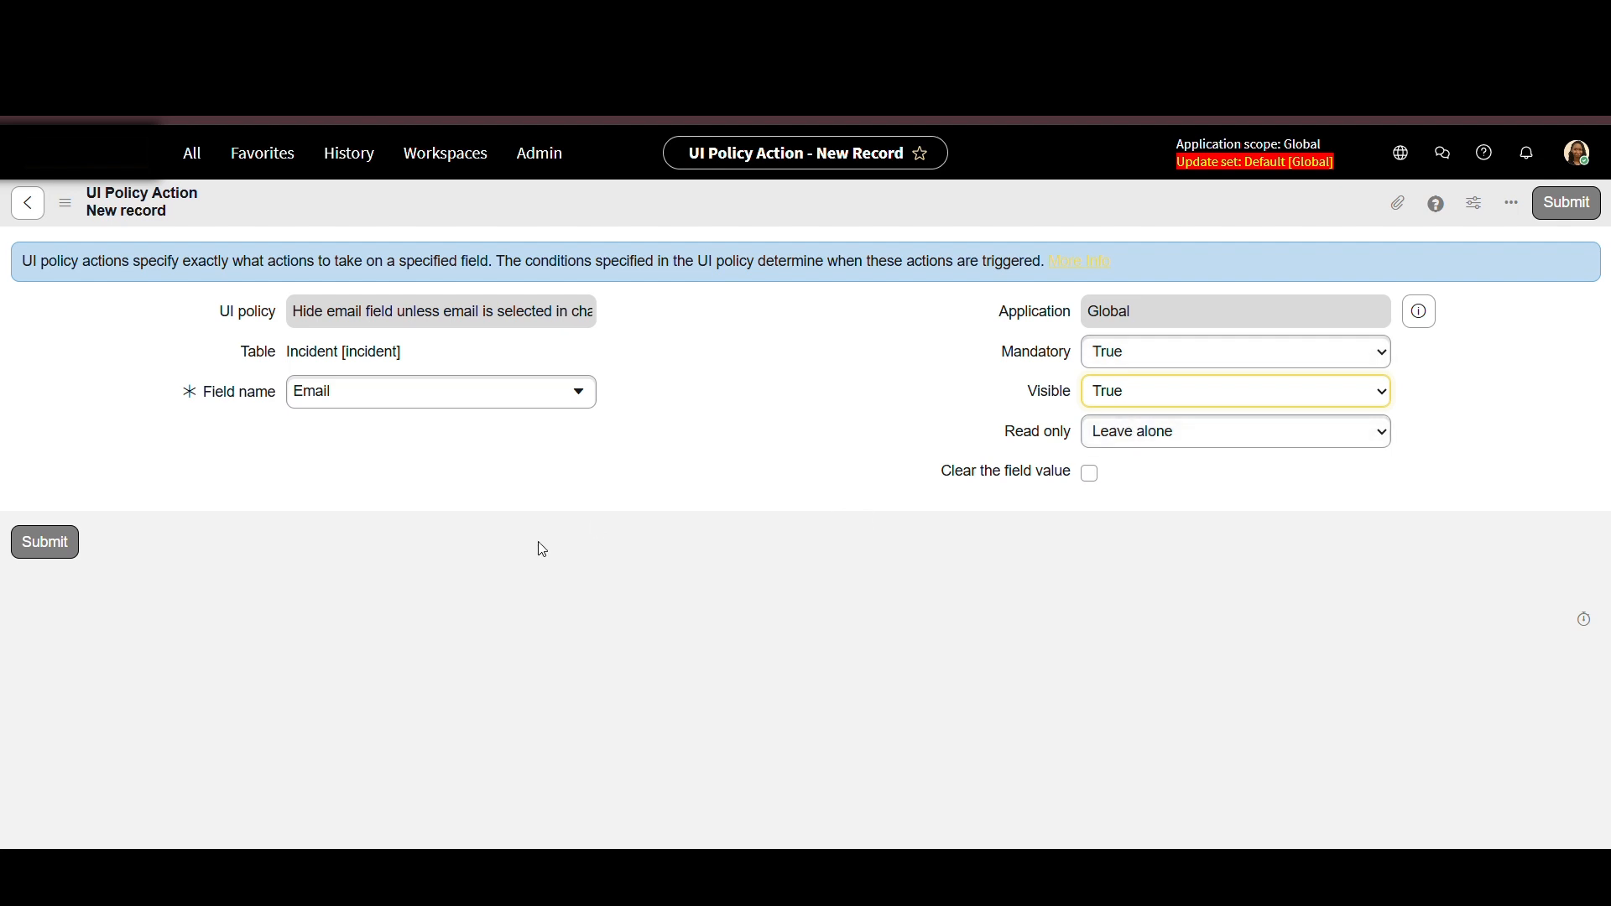
{"action": "left_click", "coordinate": [50, 547]}
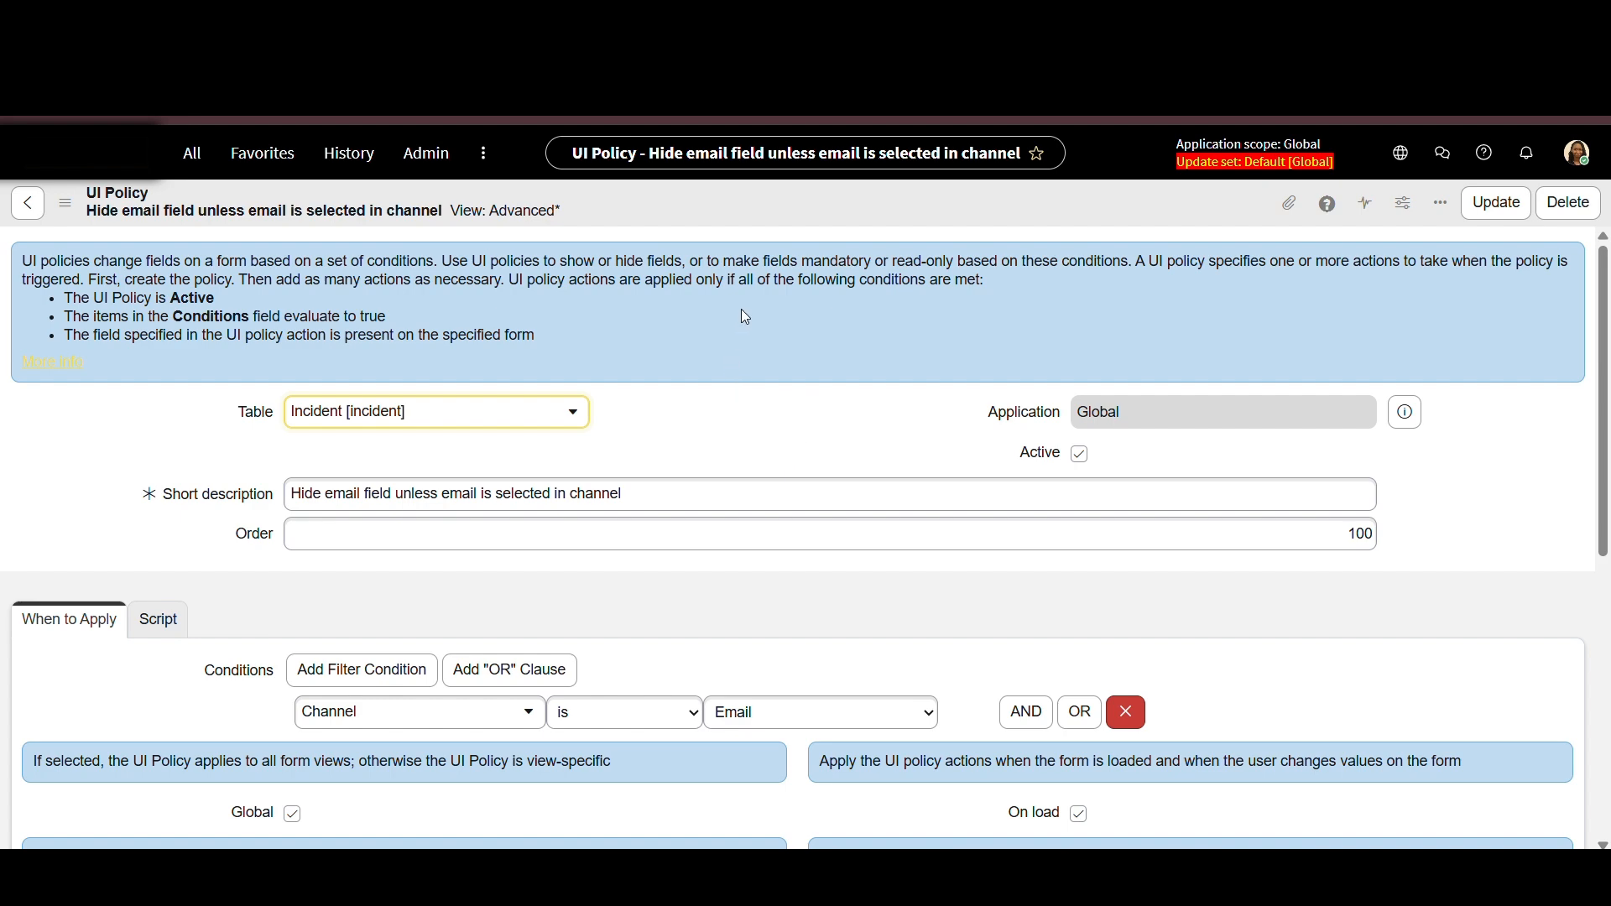
Look over the UI policy's settings and update the record to return to the UI policies list
{"action": "scroll", "coordinate": [903, 305], "scroll_direction": "down", "scroll_amount": 7}
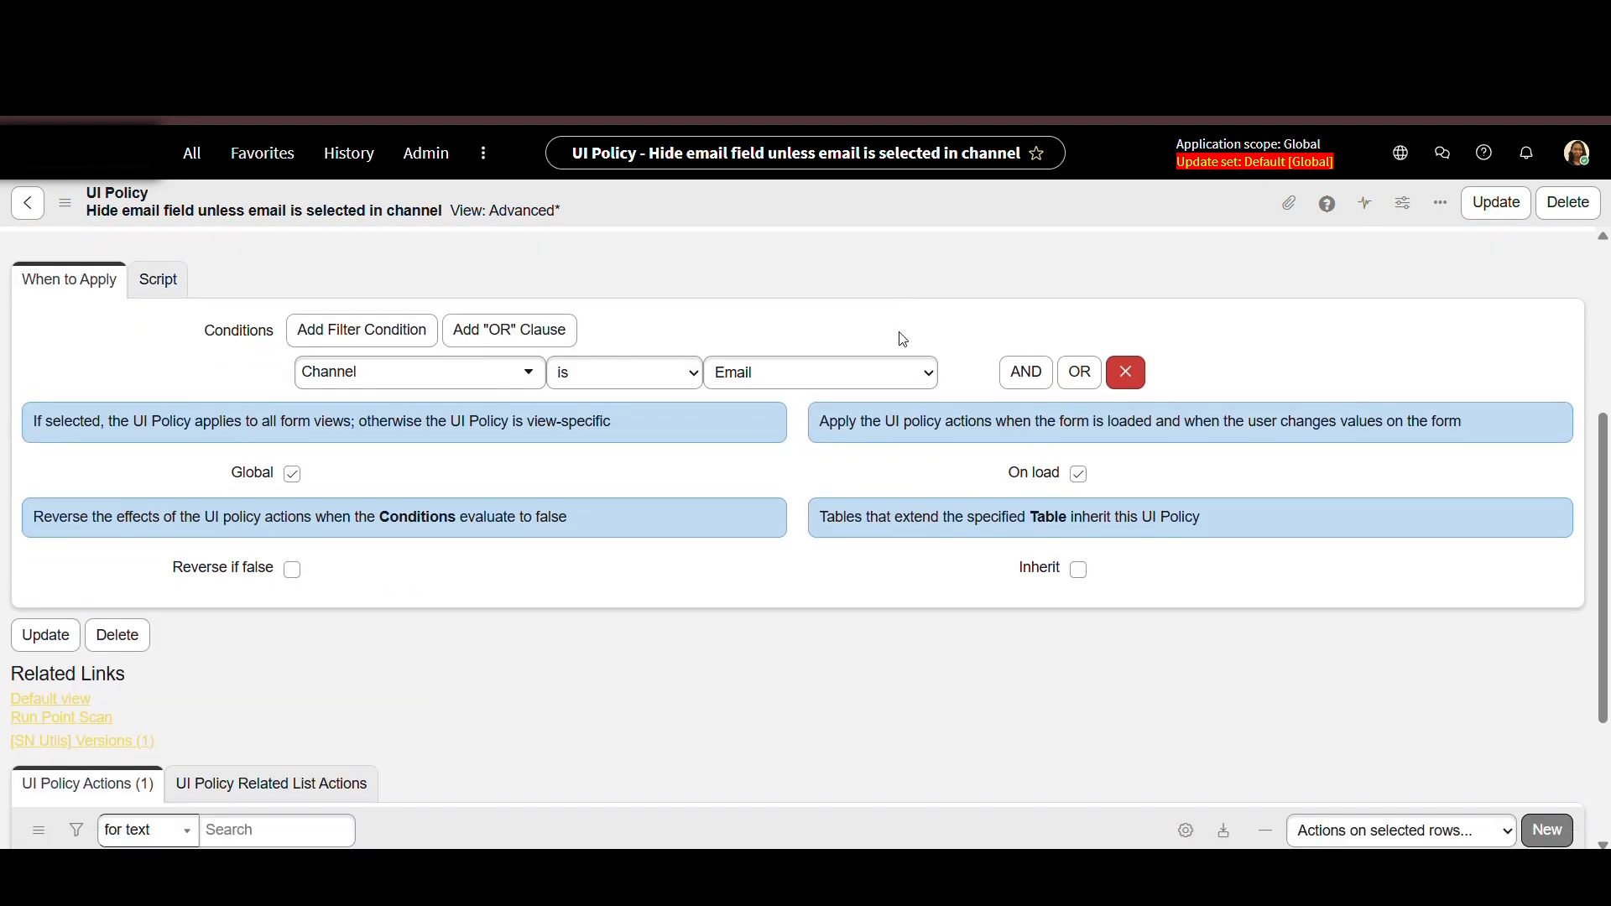
{"action": "scroll", "coordinate": [906, 366], "scroll_direction": "up", "scroll_amount": 10}
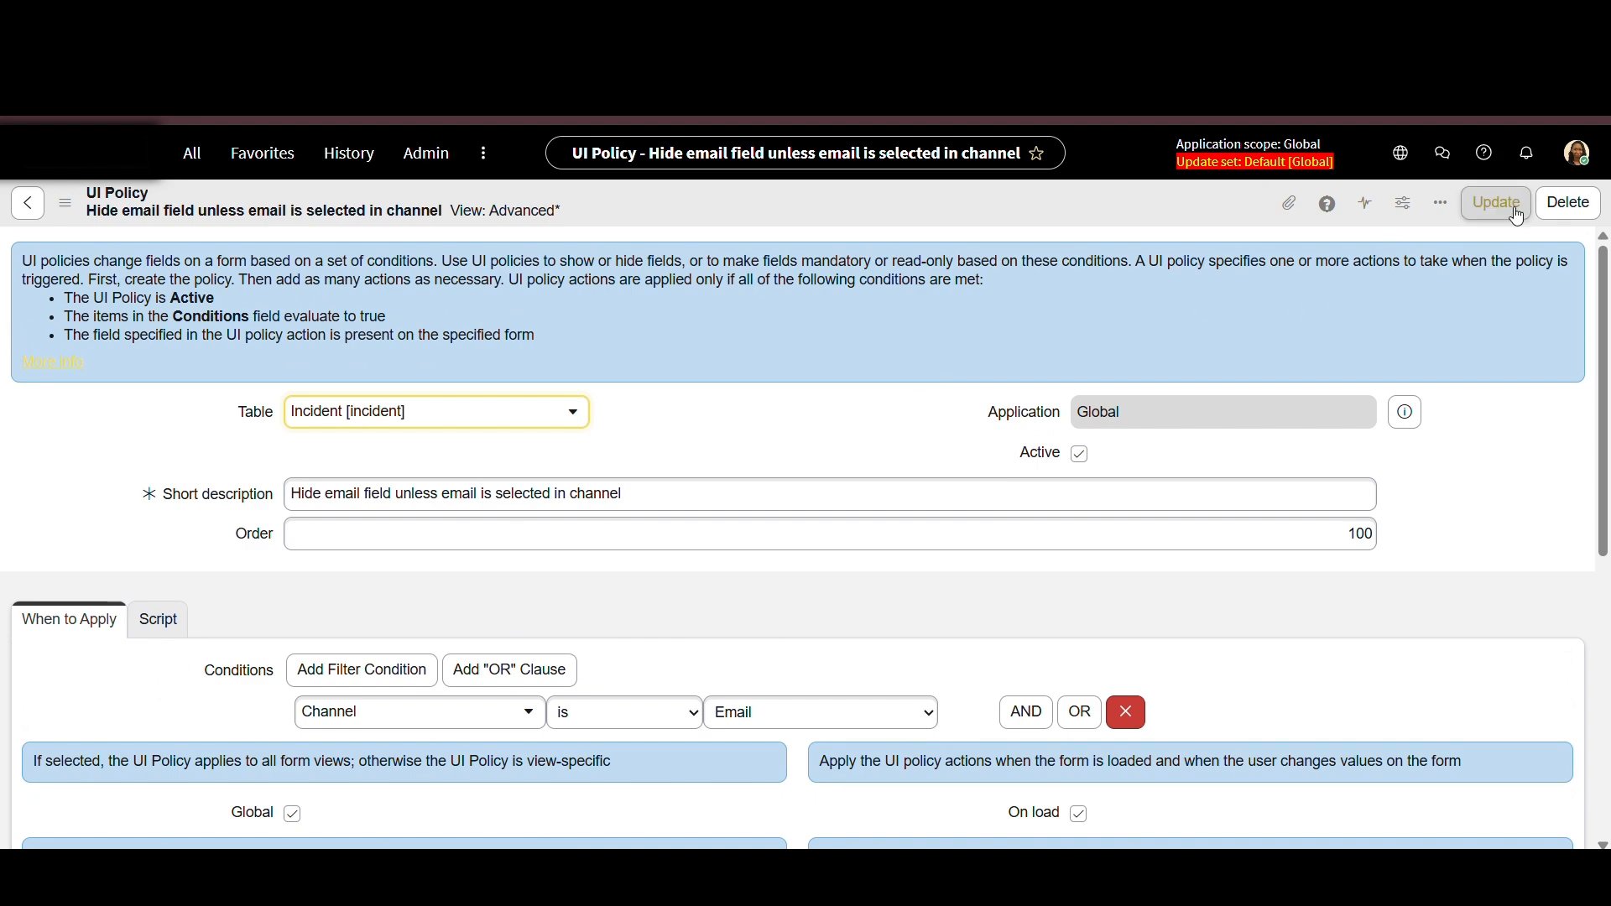
{"action": "left_click", "coordinate": [1501, 203]}
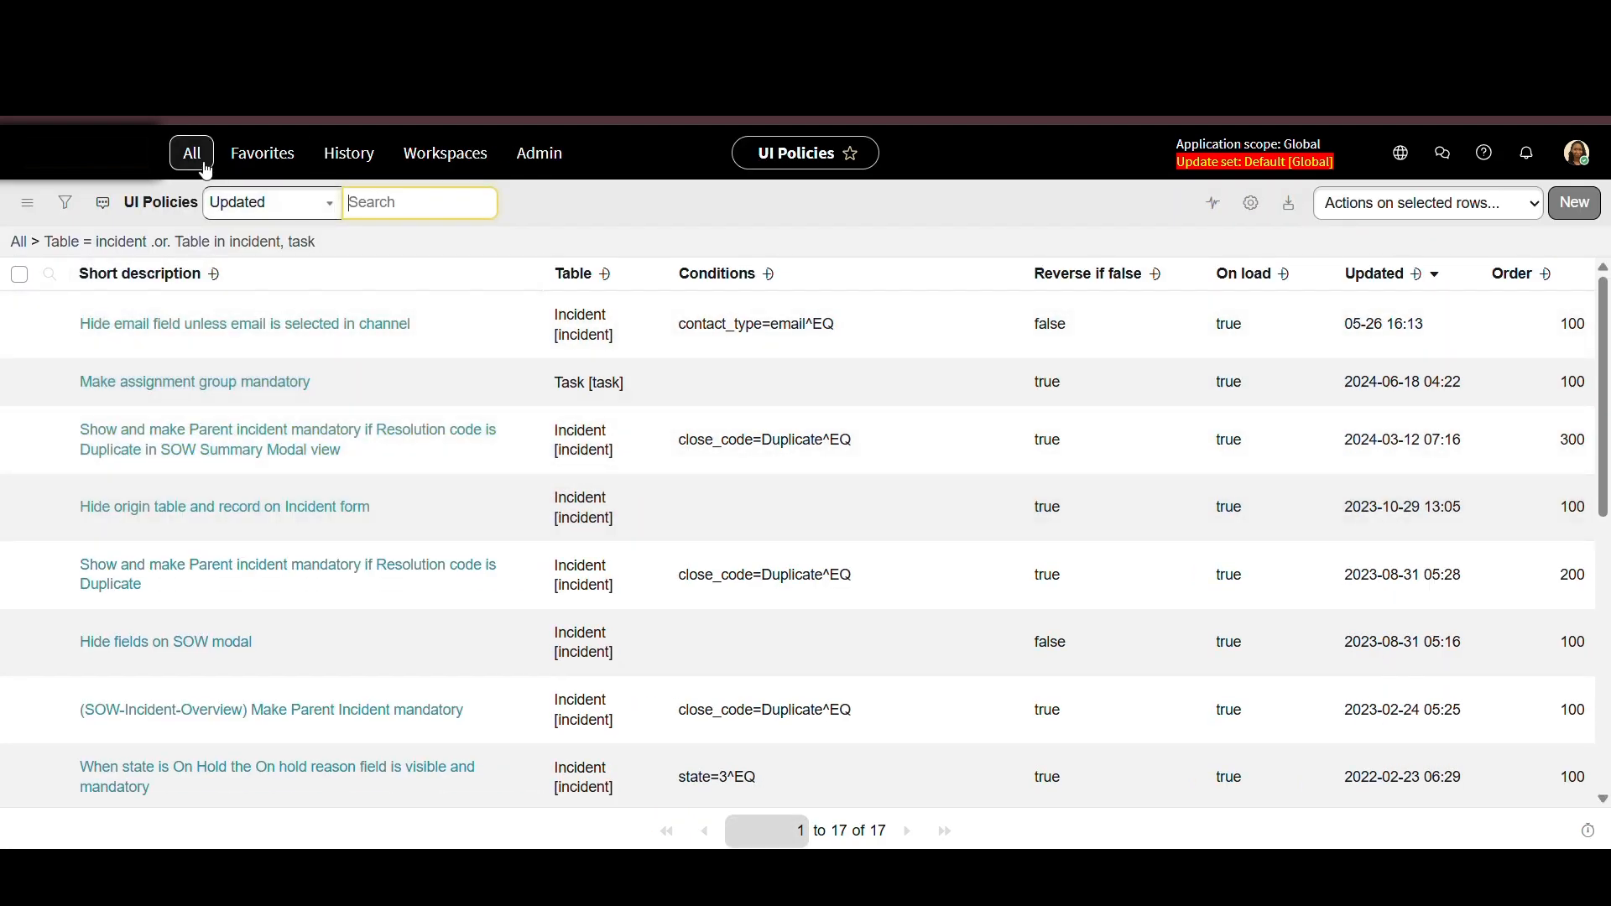
Open a new incident record with incident.form and look through the form
{"action": "left_click", "coordinate": [204, 168]}
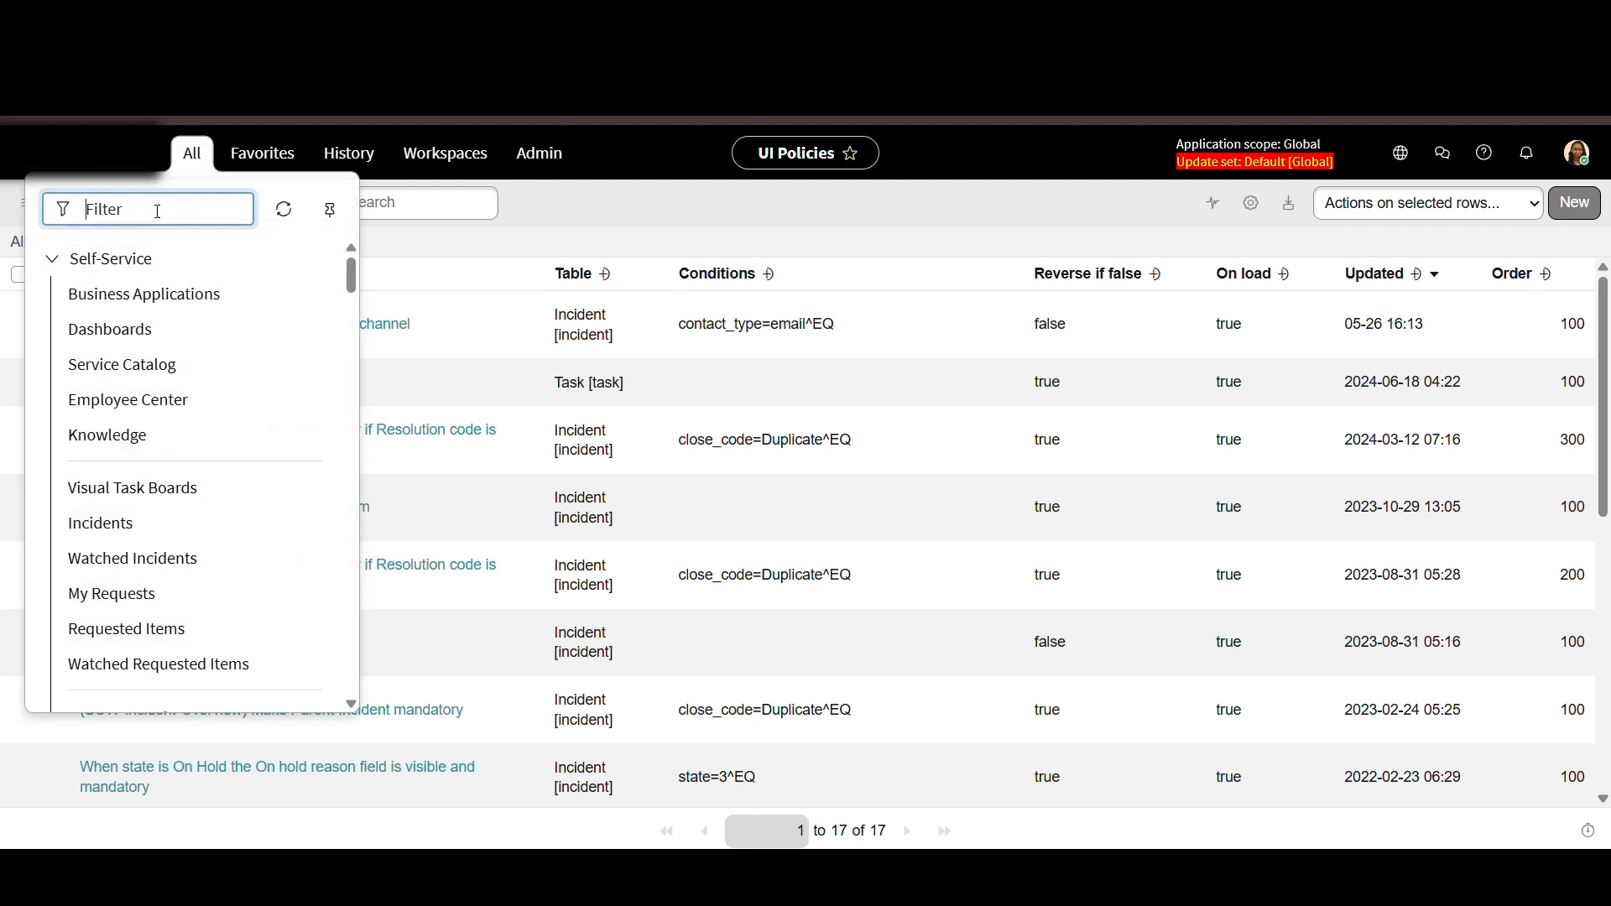
{"action": "type", "text": "incident.for"}
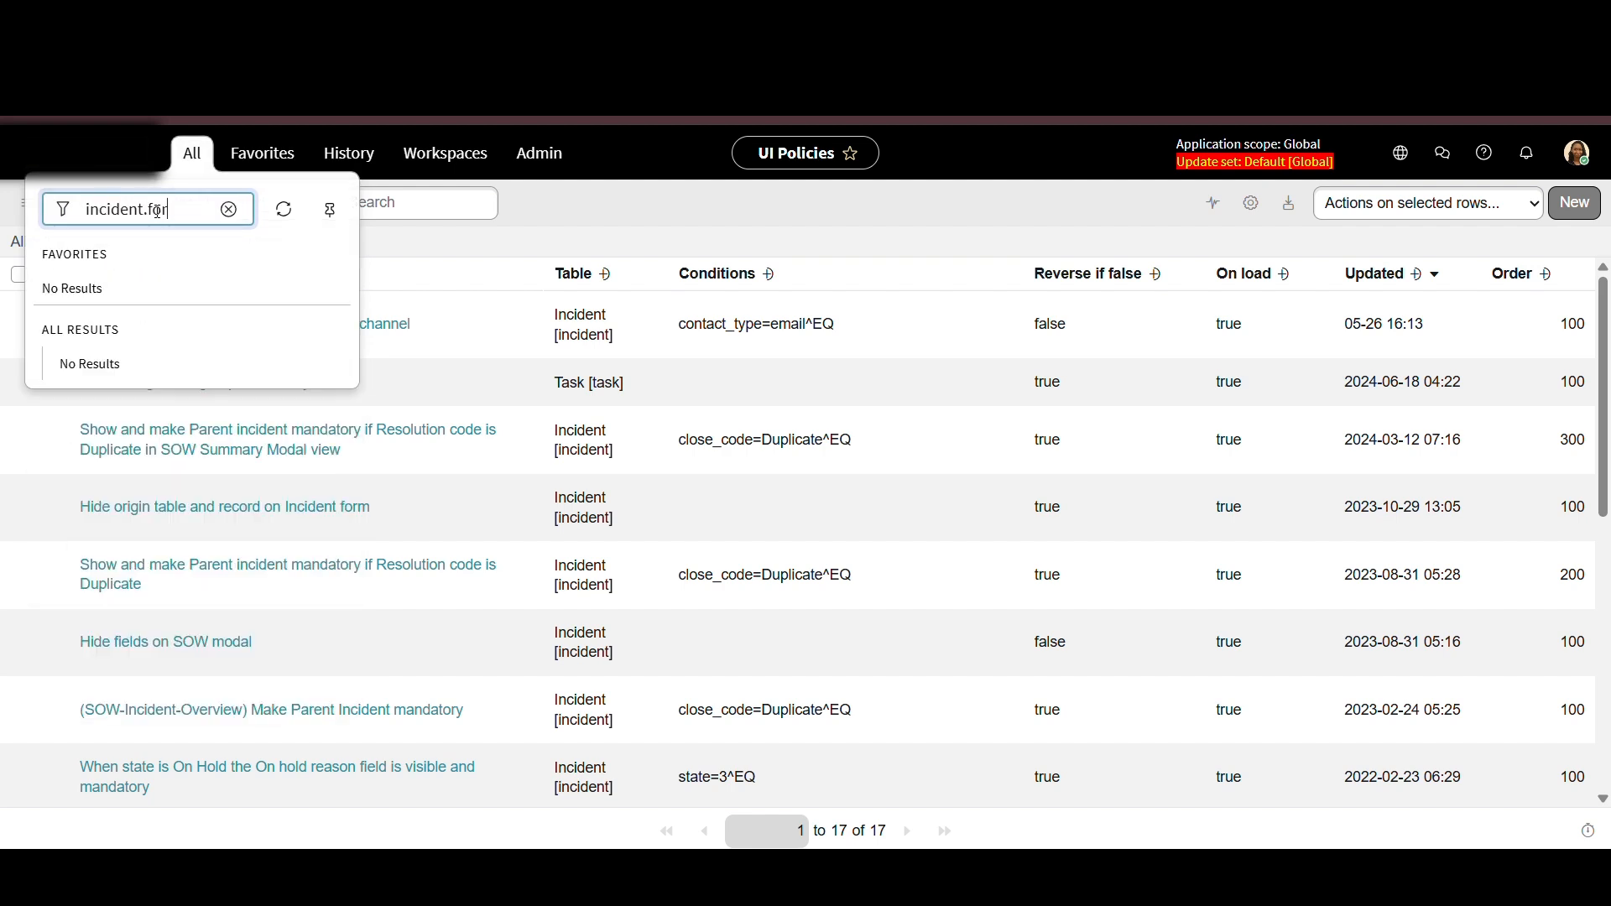
{"action": "key", "text": "Escape"}
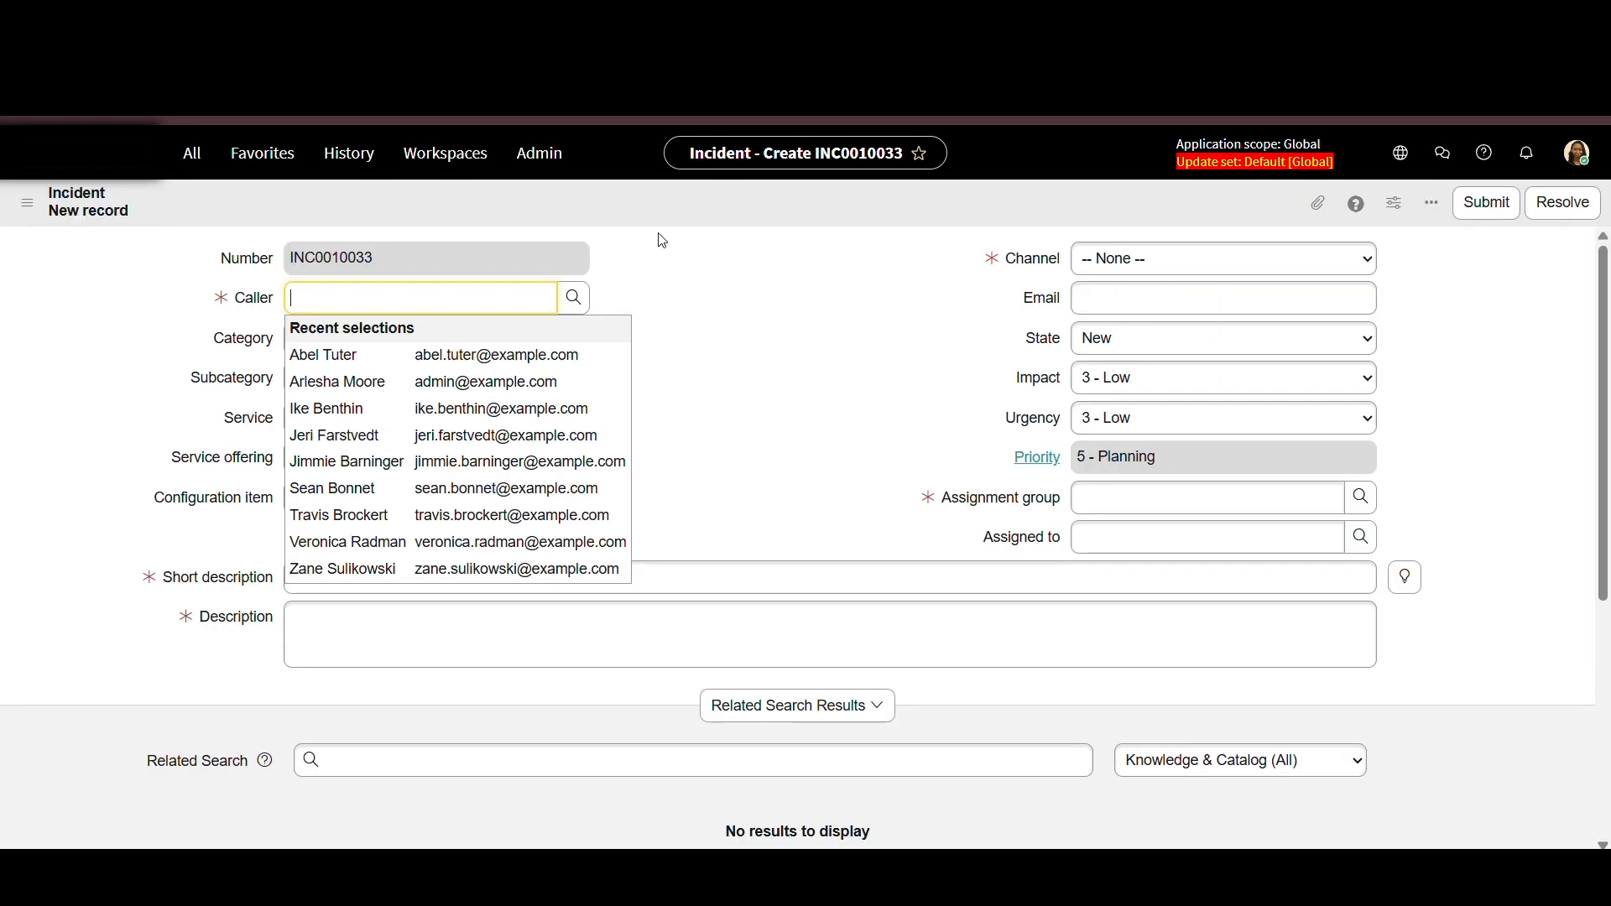
{"action": "left_click", "coordinate": [793, 243]}
{"action": "scroll", "coordinate": [797, 245], "scroll_direction": "down", "scroll_amount": 5}
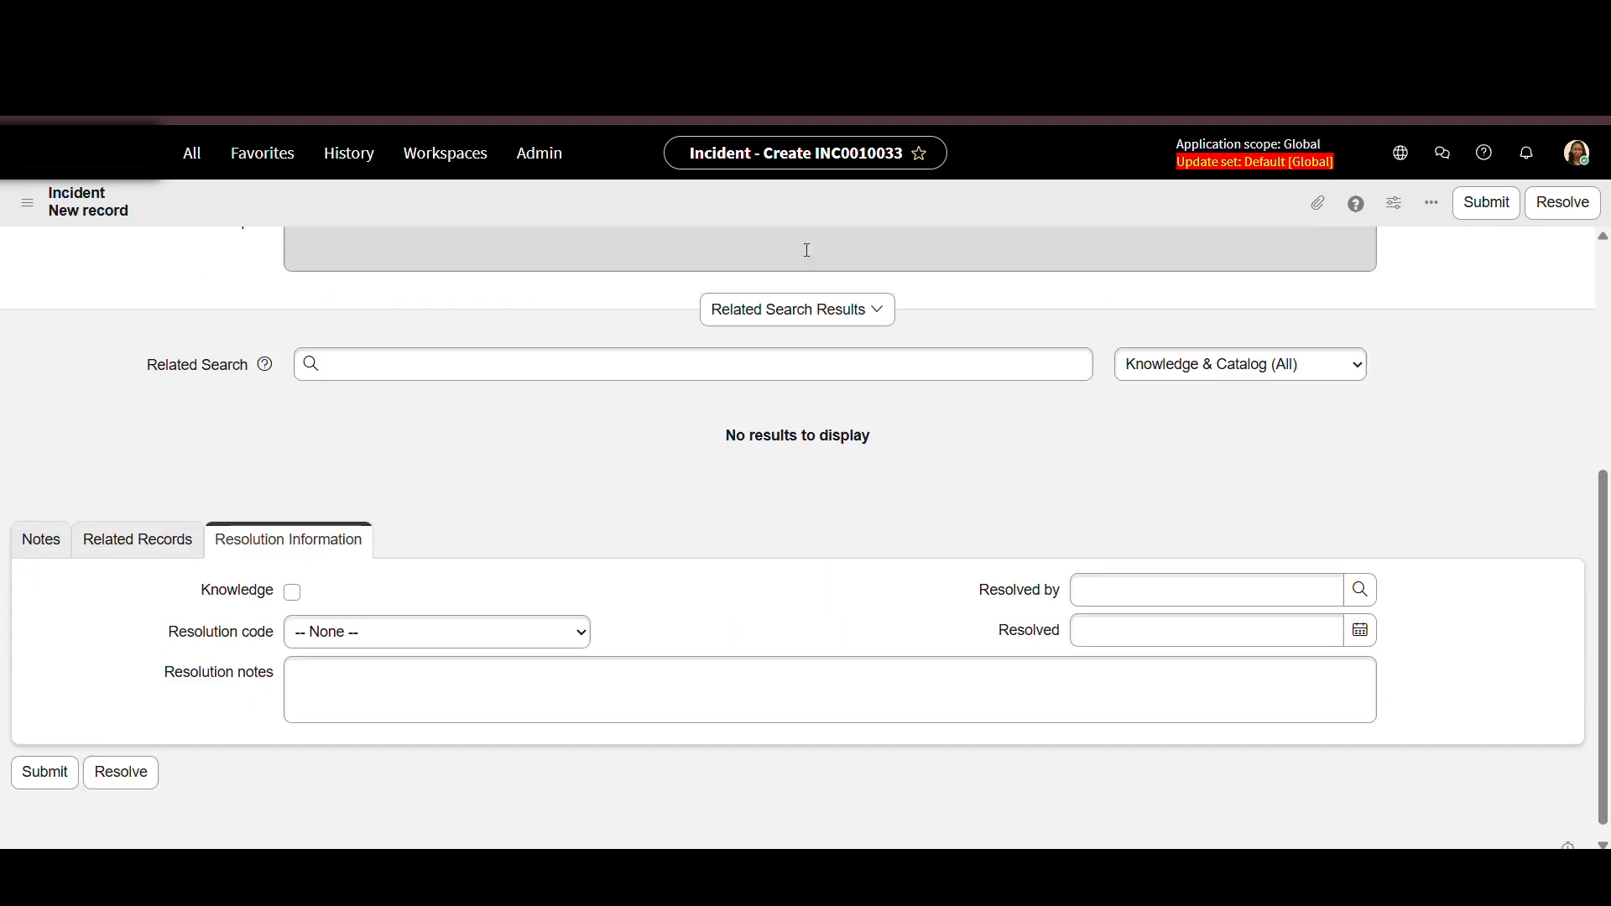
{"action": "scroll", "coordinate": [806, 250], "scroll_direction": "up", "scroll_amount": 5}
Test the policy by switching the incident's Channel to Email, Phone, Self-service and back to None
{"action": "left_click", "coordinate": [1156, 264]}
{"action": "left_click", "coordinate": [1131, 344]}
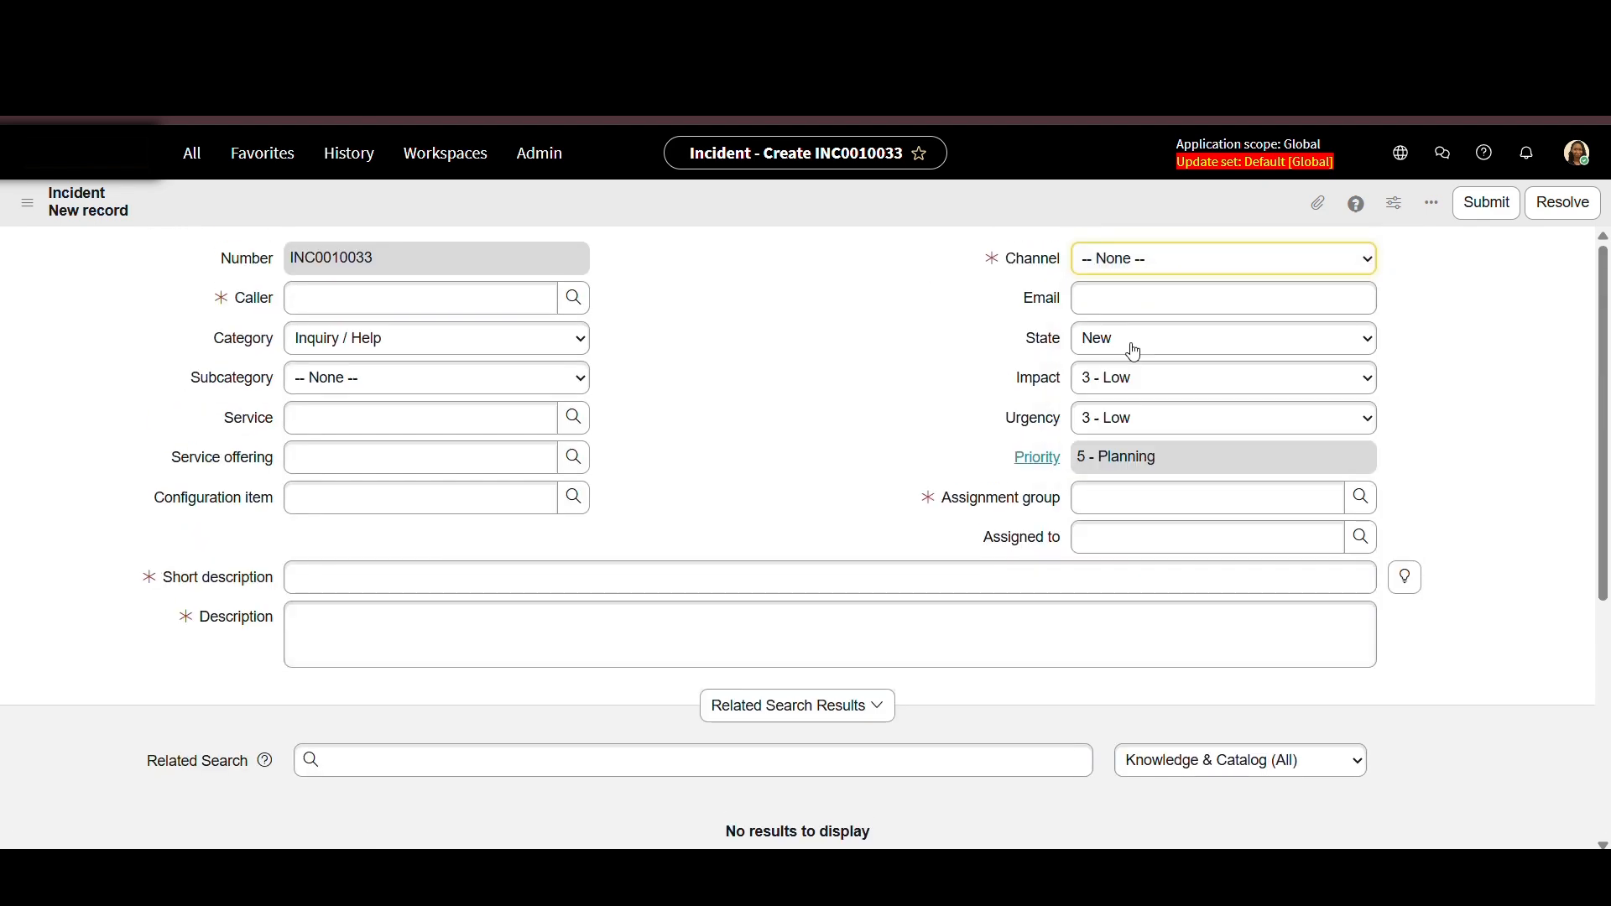
{"action": "left_click", "coordinate": [1176, 259]}
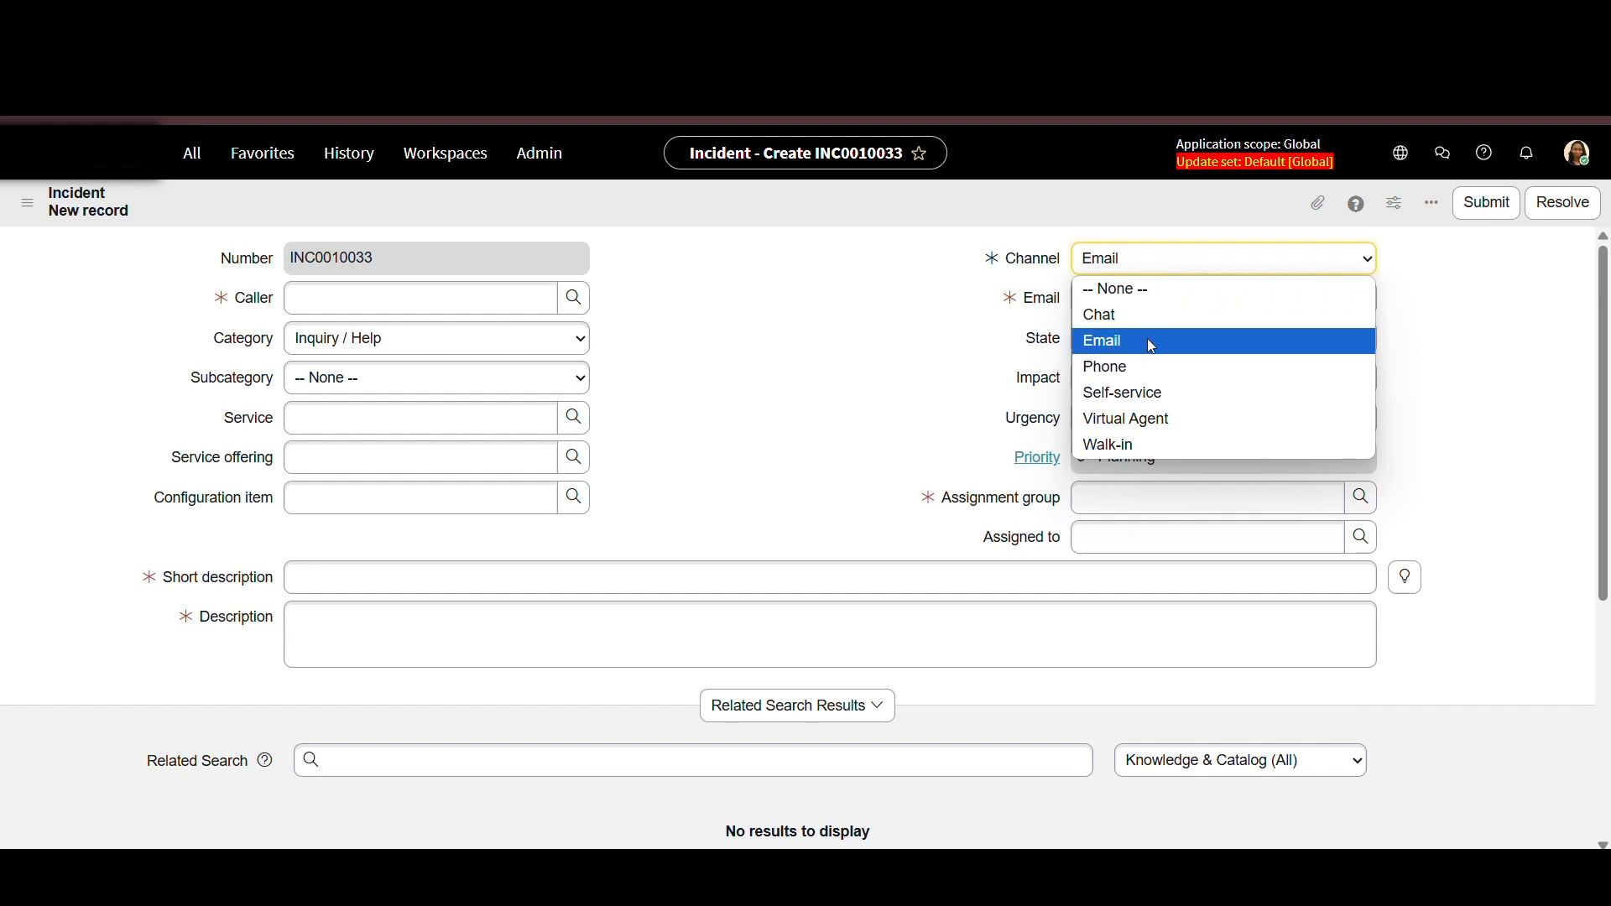
{"action": "left_click", "coordinate": [1146, 363]}
{"action": "left_click", "coordinate": [1161, 267]}
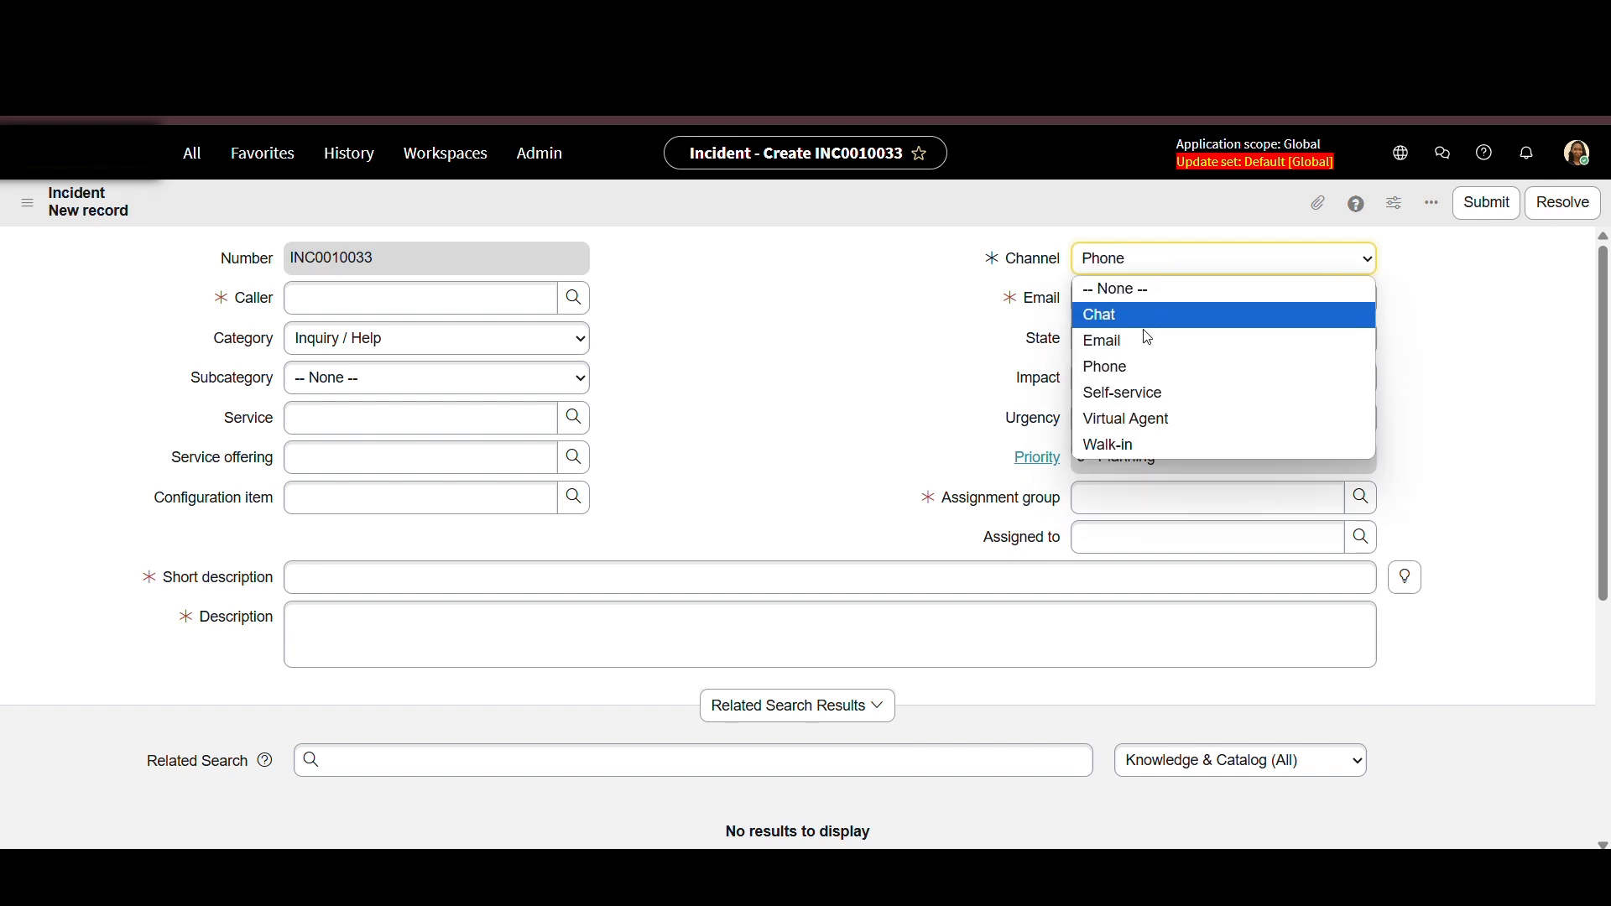
{"action": "left_click", "coordinate": [1124, 393]}
{"action": "left_click", "coordinate": [1162, 261]}
{"action": "left_click", "coordinate": [1138, 288]}
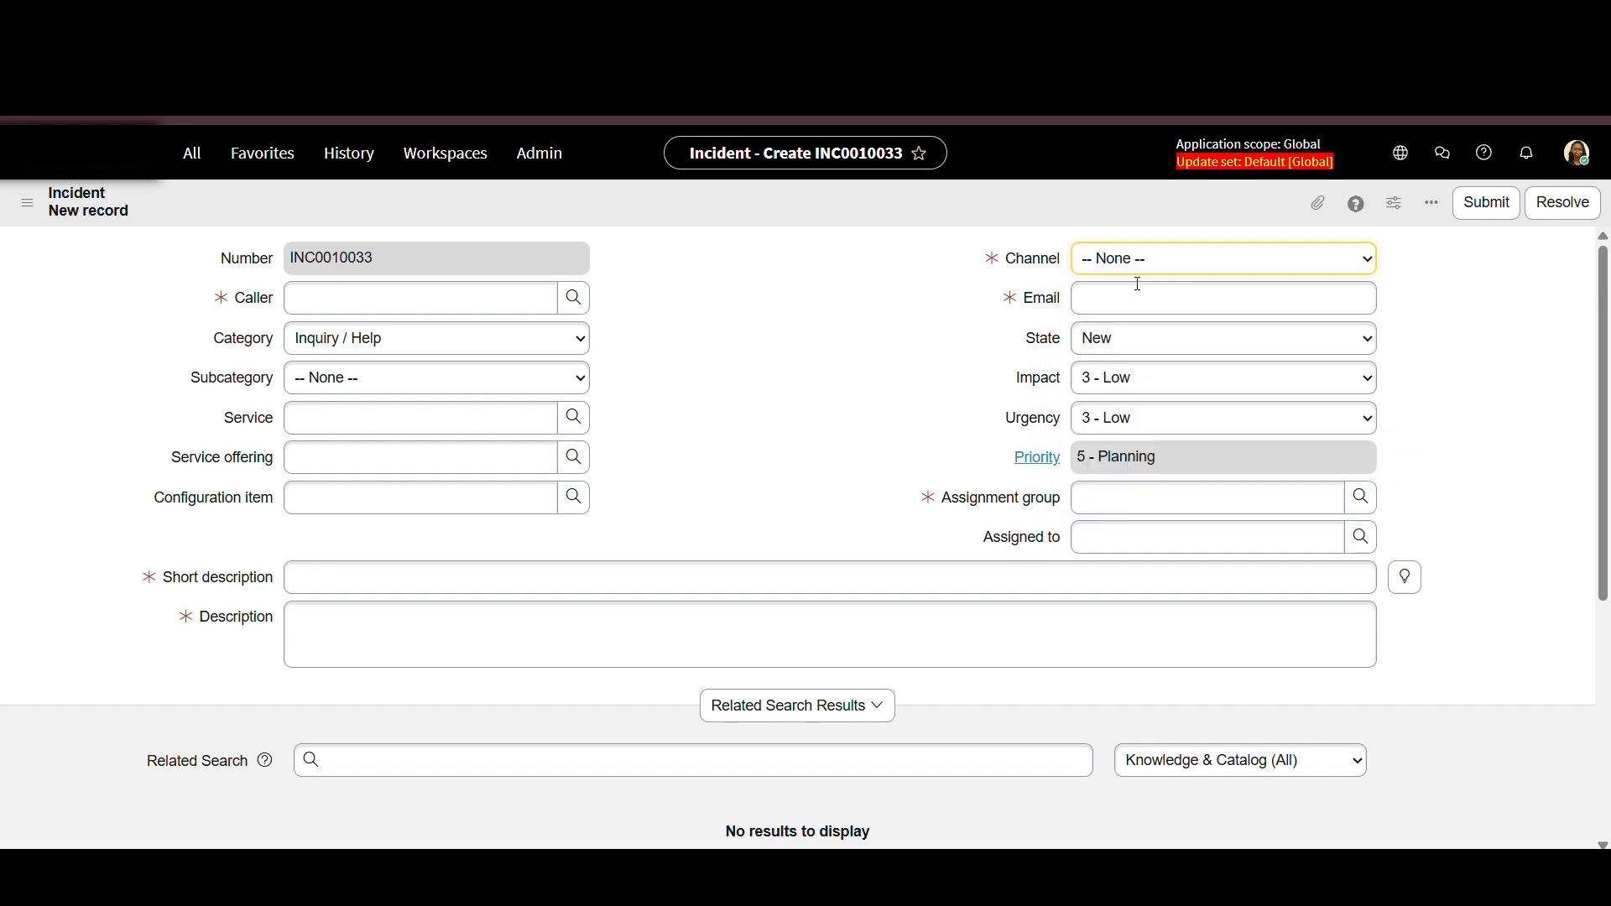
Open the incident form's list of UI policies and open "Hide email field unless email is selected in channel"
{"action": "left_click", "coordinate": [31, 209]}
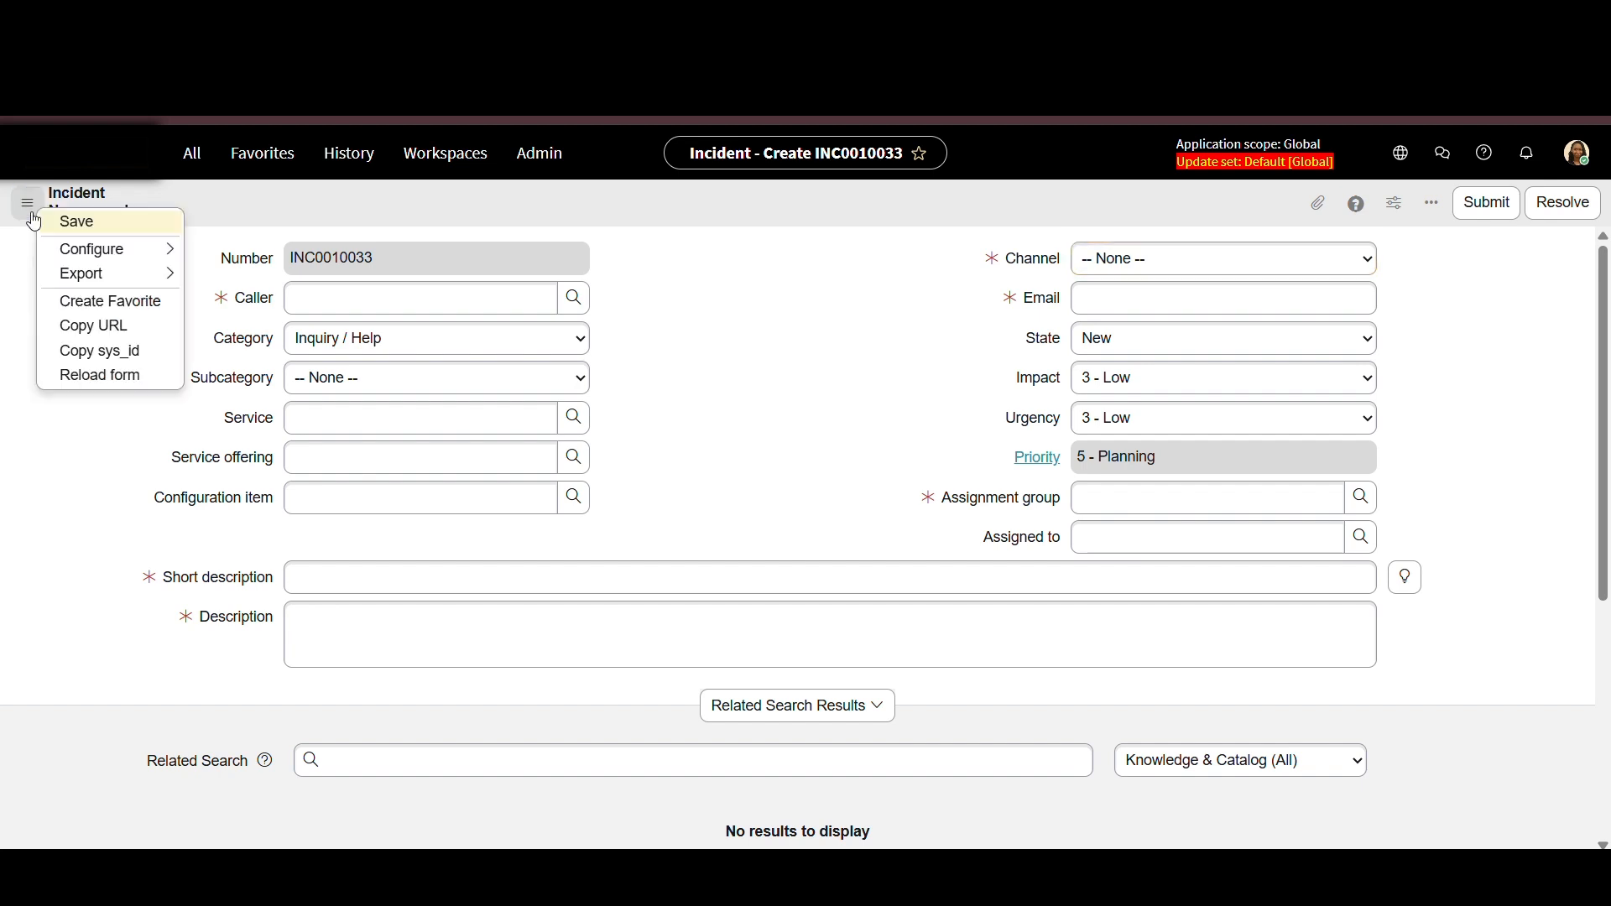
{"action": "mouse_move", "coordinate": [155, 250]}
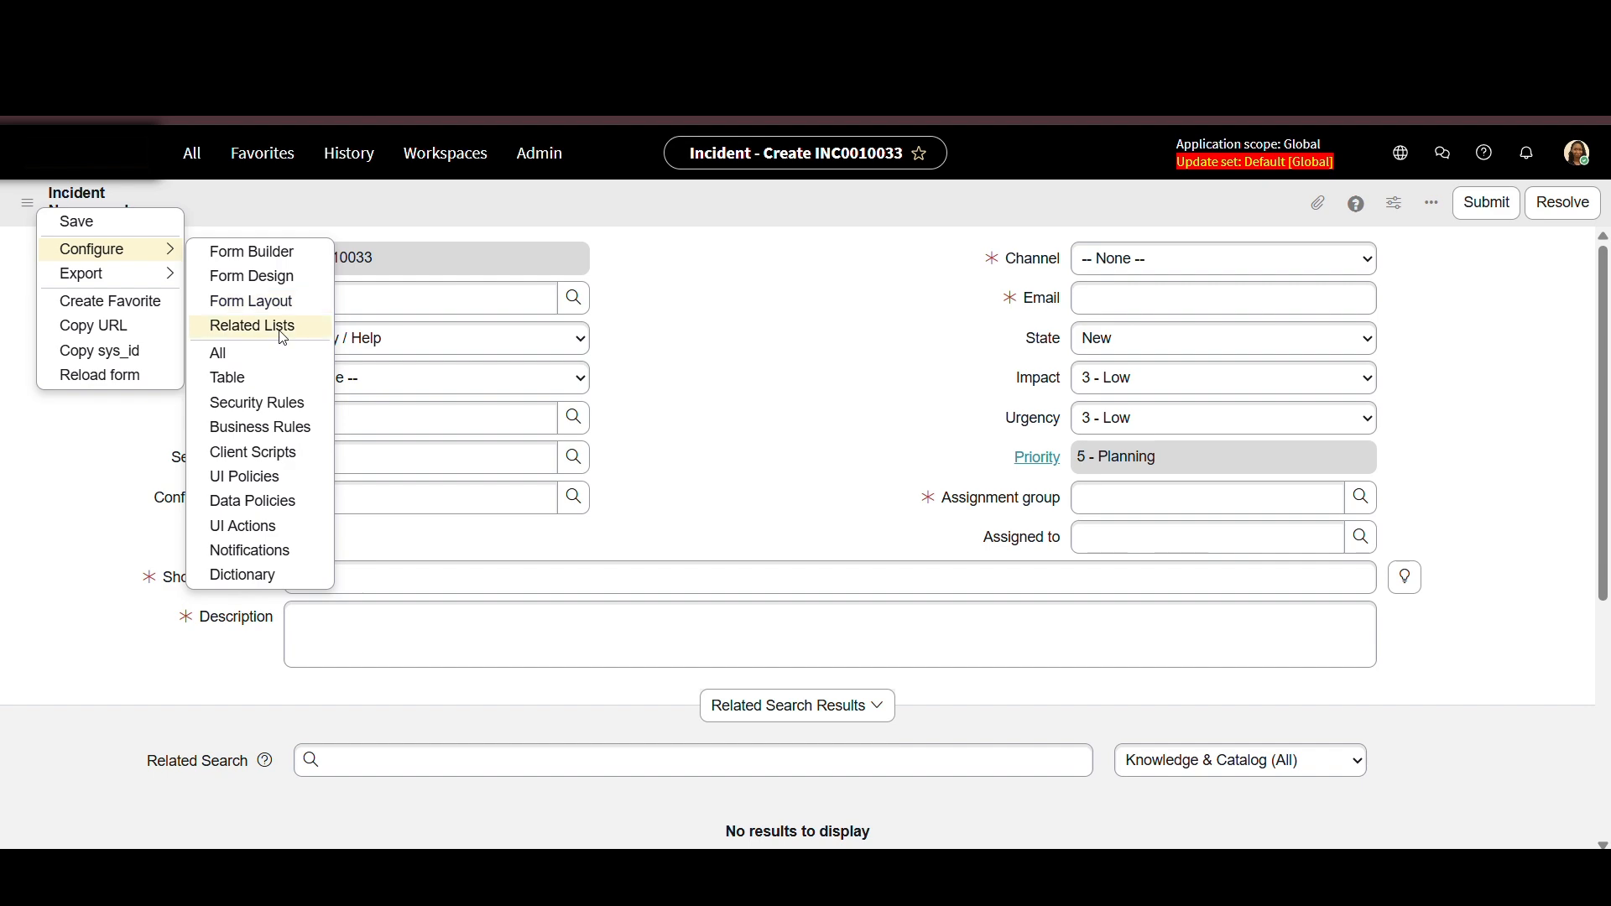
{"action": "left_click", "coordinate": [248, 477]}
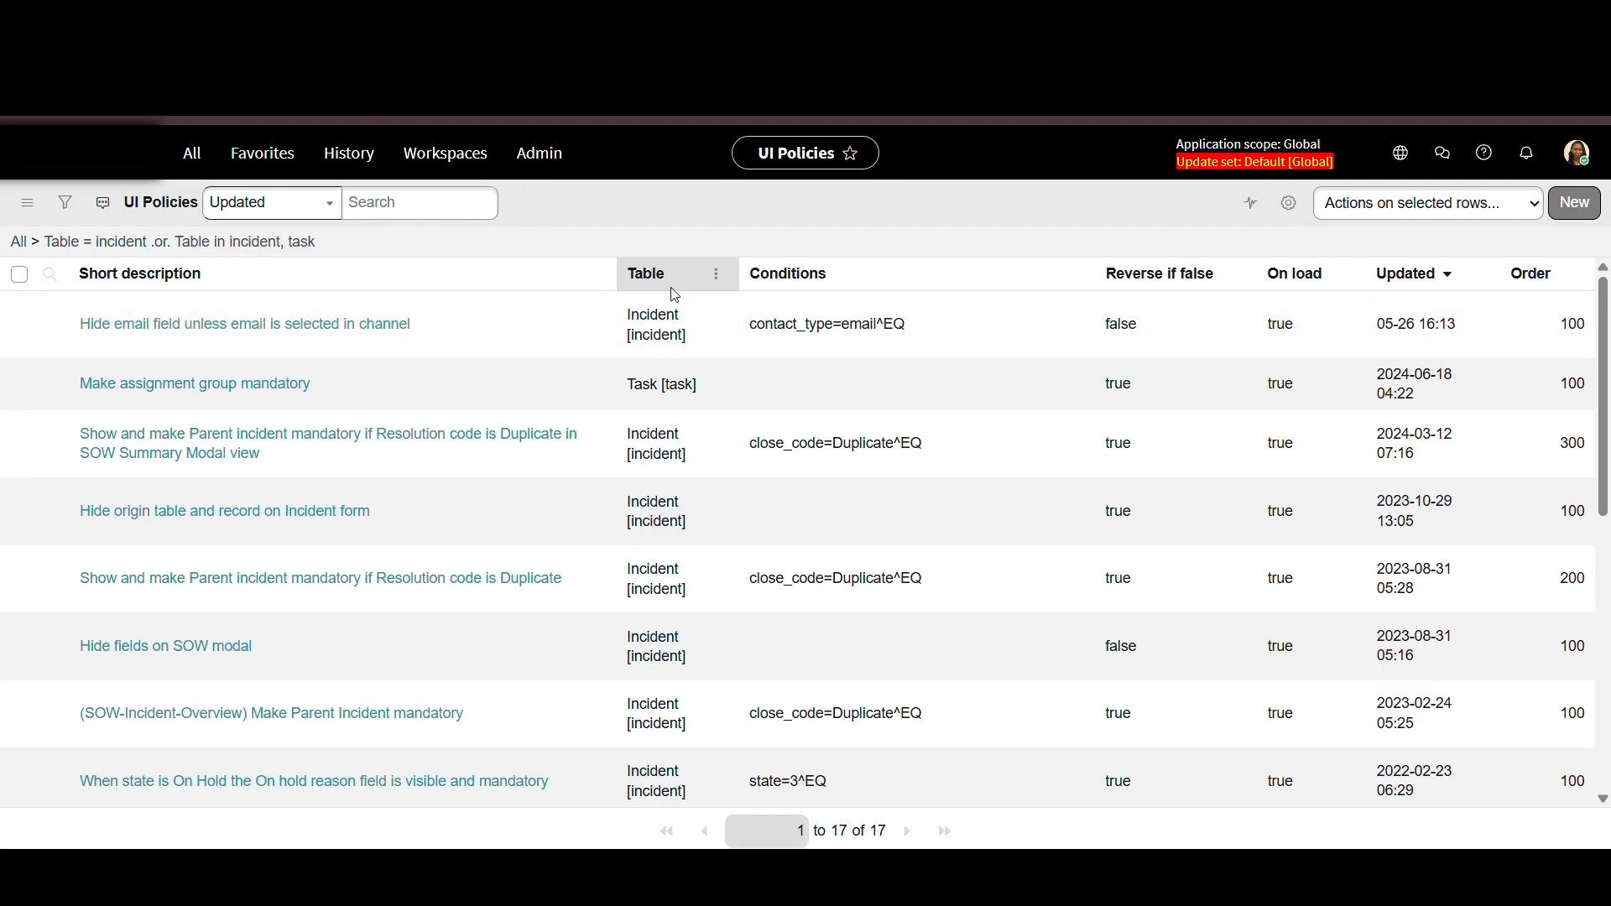
{"action": "left_click", "coordinate": [324, 326]}
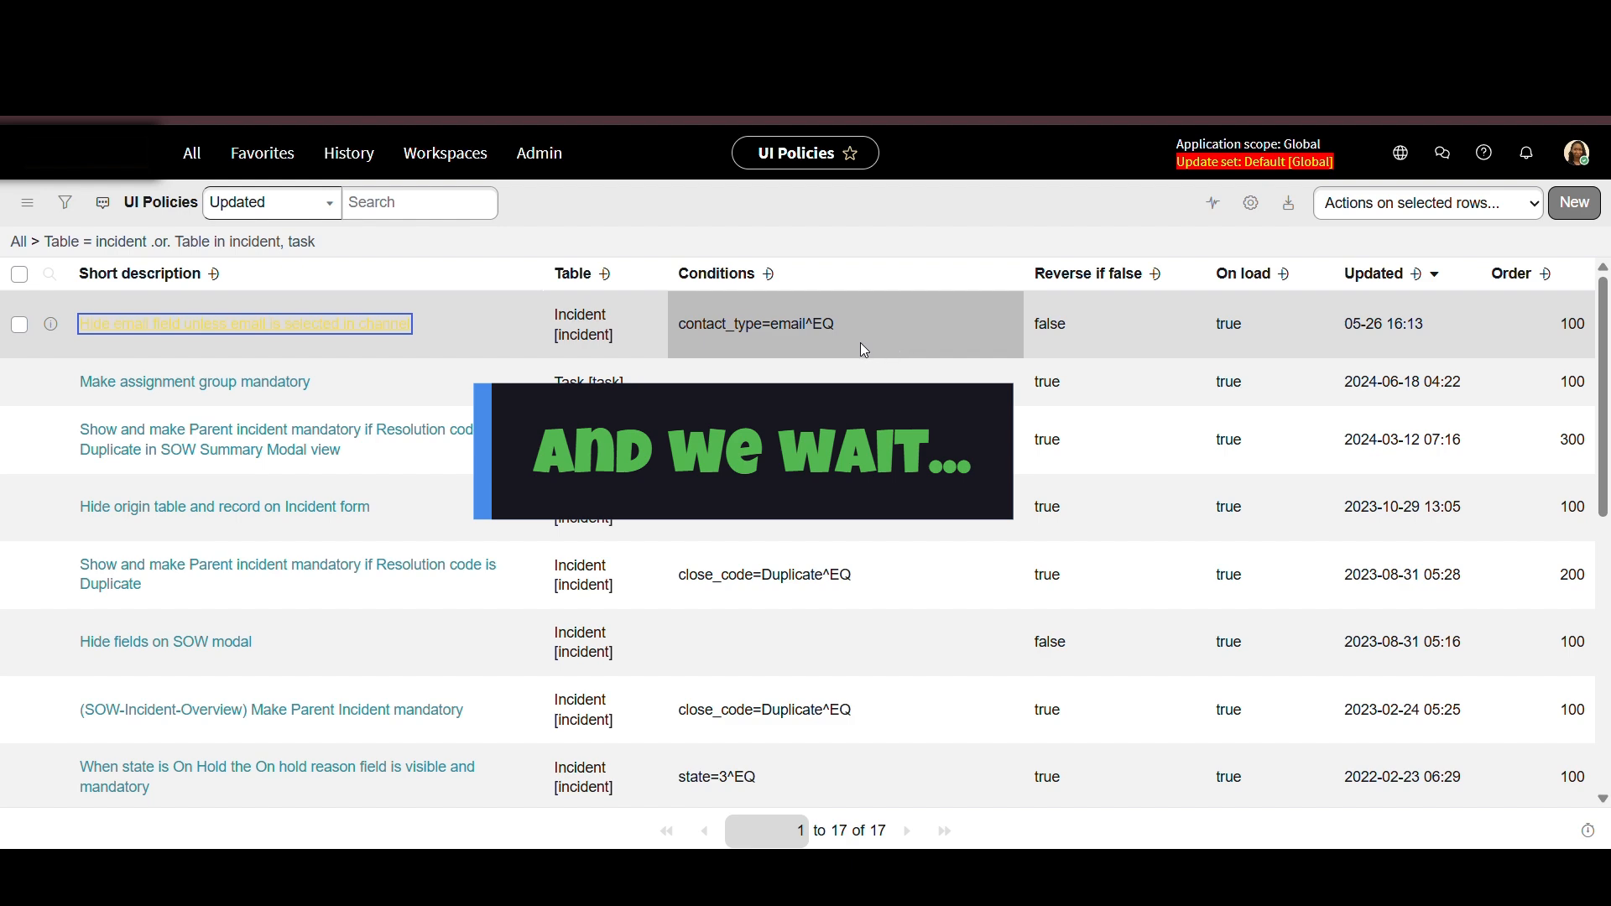
Turn on Reverse if false for the email UI policy and update the record
{"action": "scroll", "coordinate": [860, 343], "scroll_direction": "down", "scroll_amount": 4}
{"action": "scroll", "coordinate": [860, 343], "scroll_direction": "up", "scroll_amount": 4}
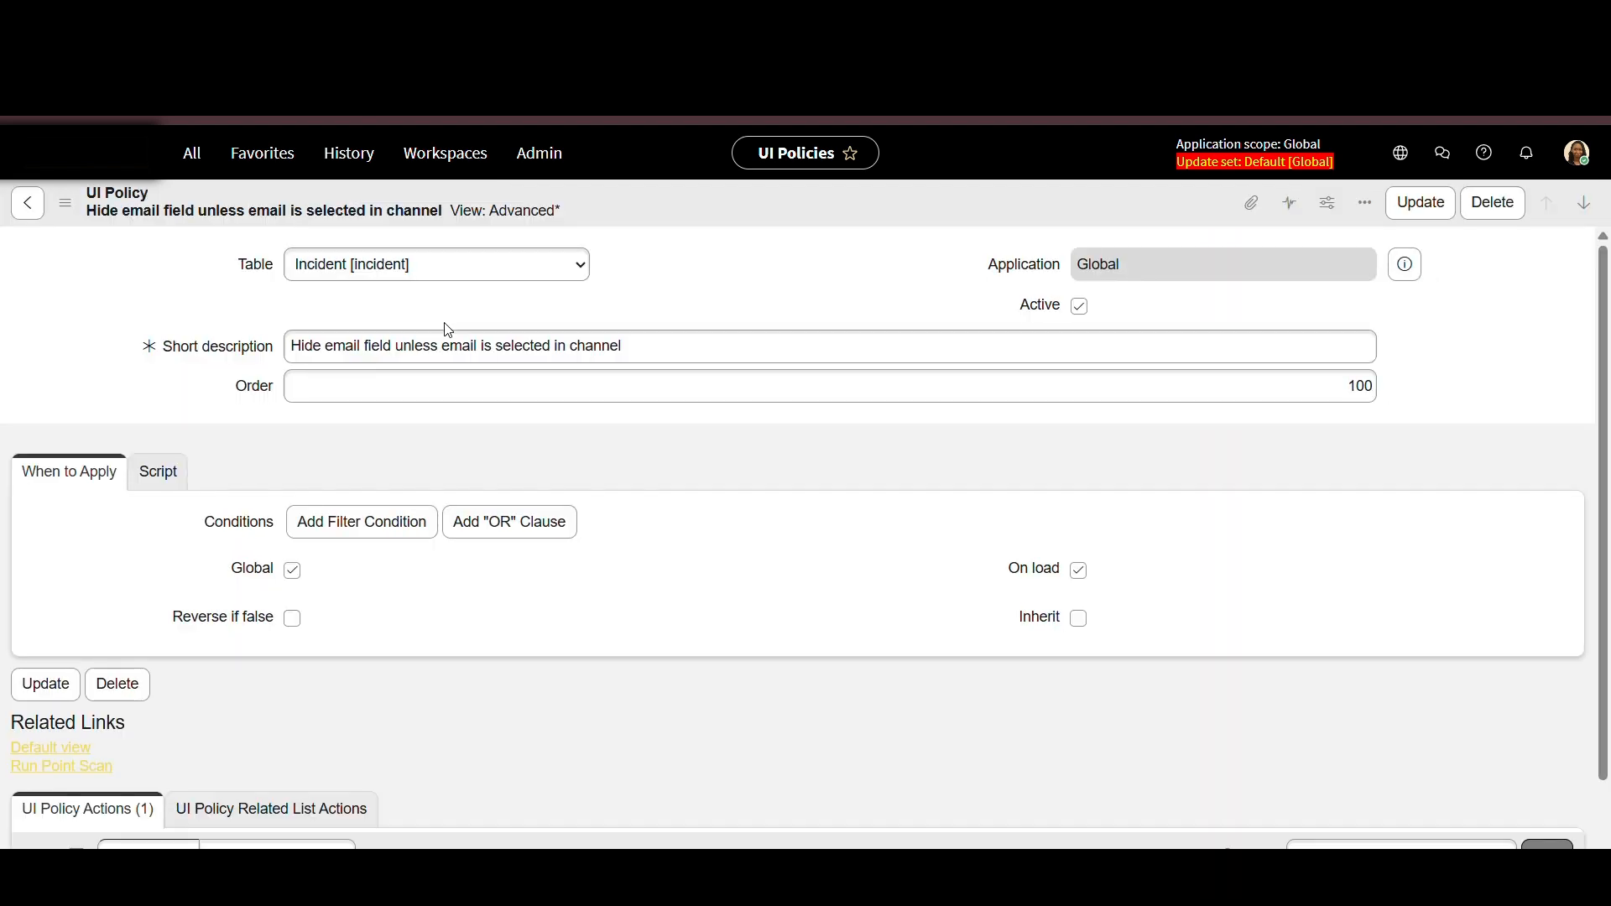
{"action": "scroll", "coordinate": [802, 421], "scroll_direction": "down", "scroll_amount": 4}
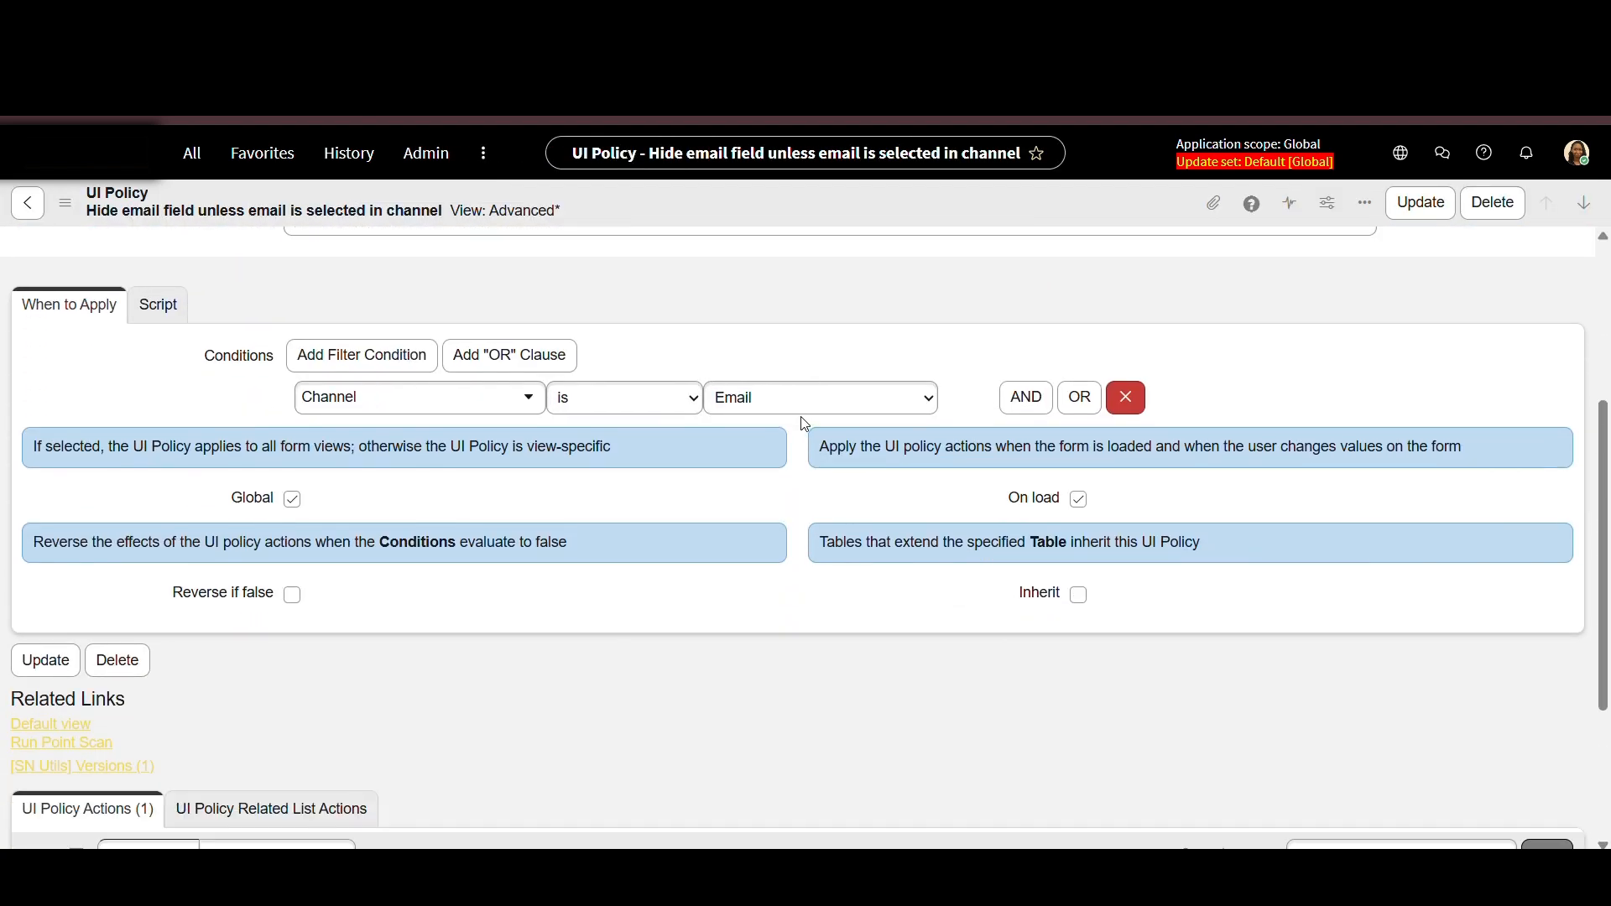
{"action": "left_click", "coordinate": [293, 596]}
{"action": "left_click", "coordinate": [1418, 204]}
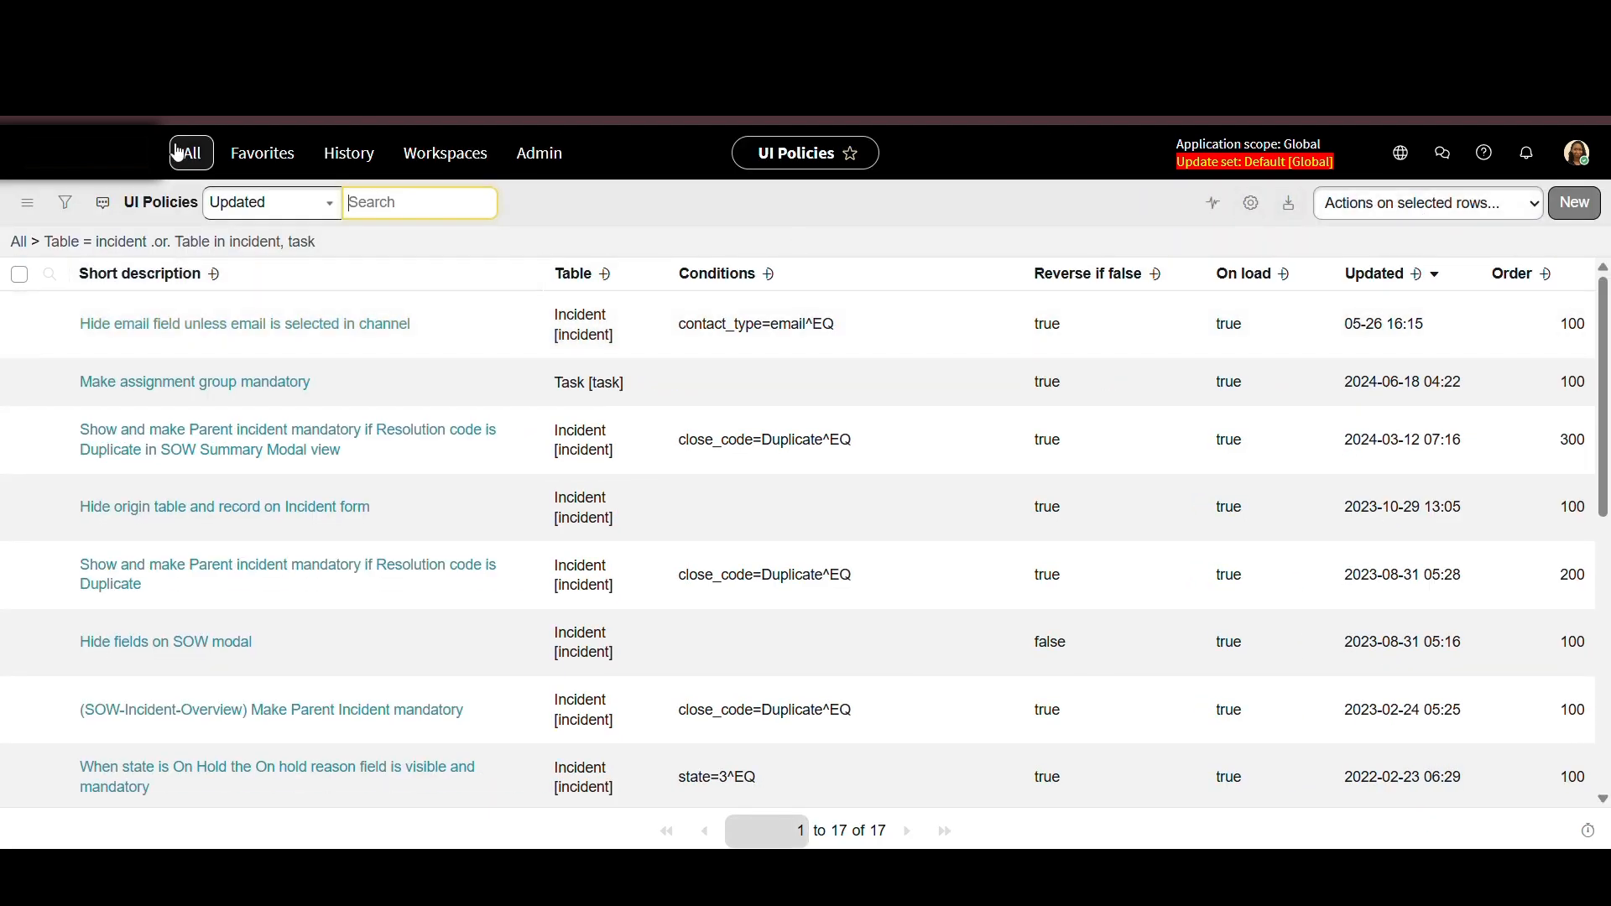
Open another new incident record with incident.form and dismiss the caller suggestions
{"action": "left_click", "coordinate": [189, 154]}
{"action": "type", "text": "incidne"}
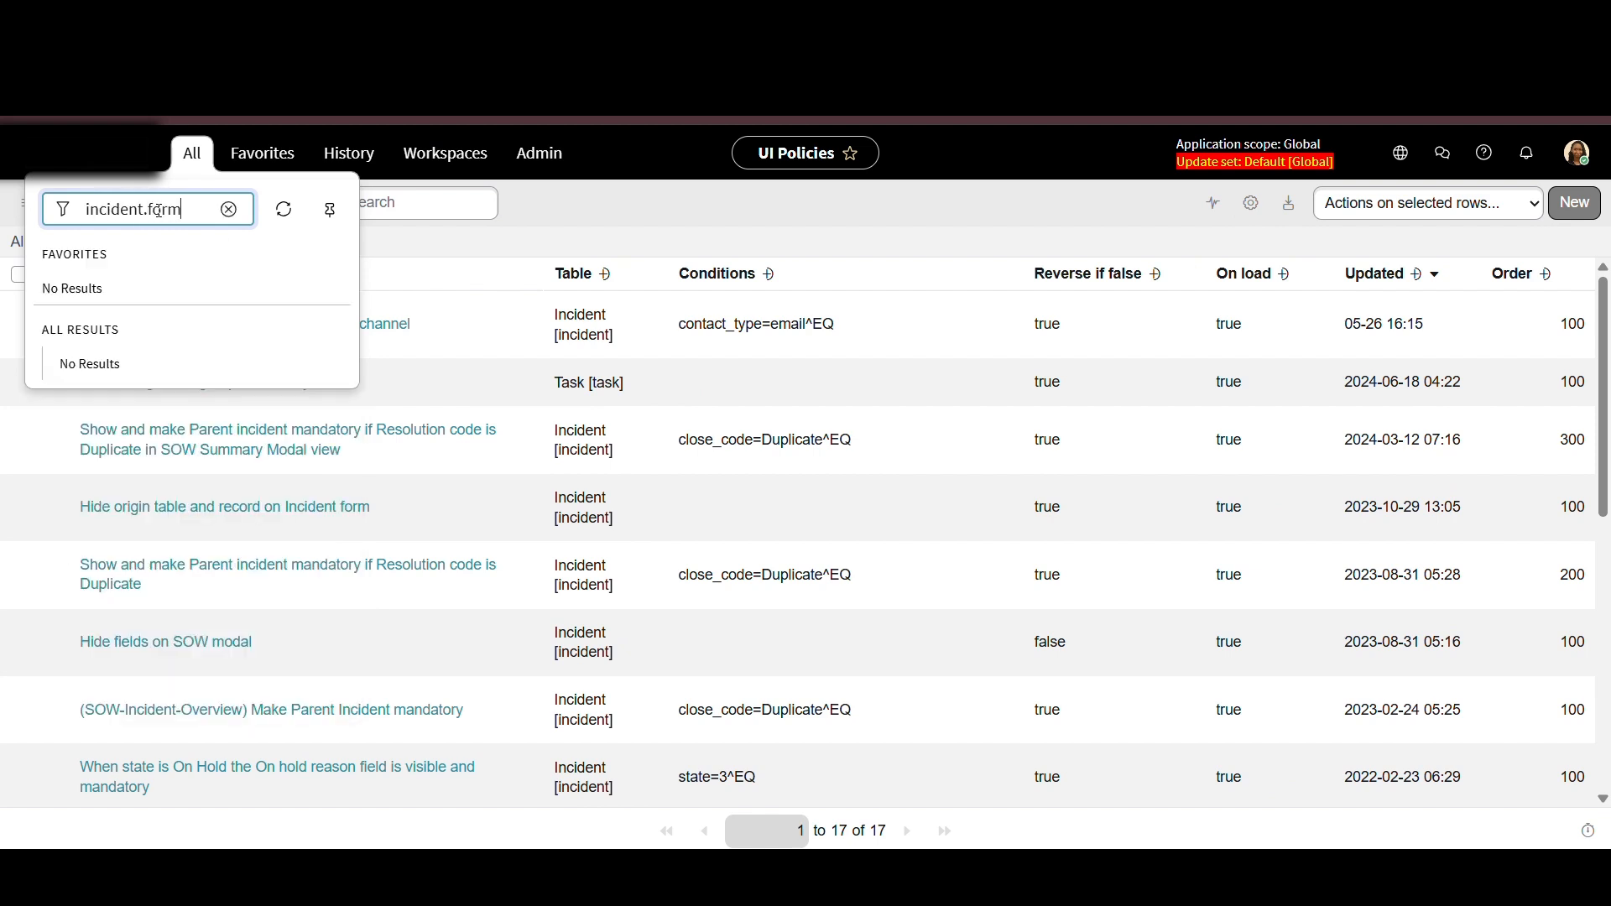
{"action": "key", "text": "Escape"}
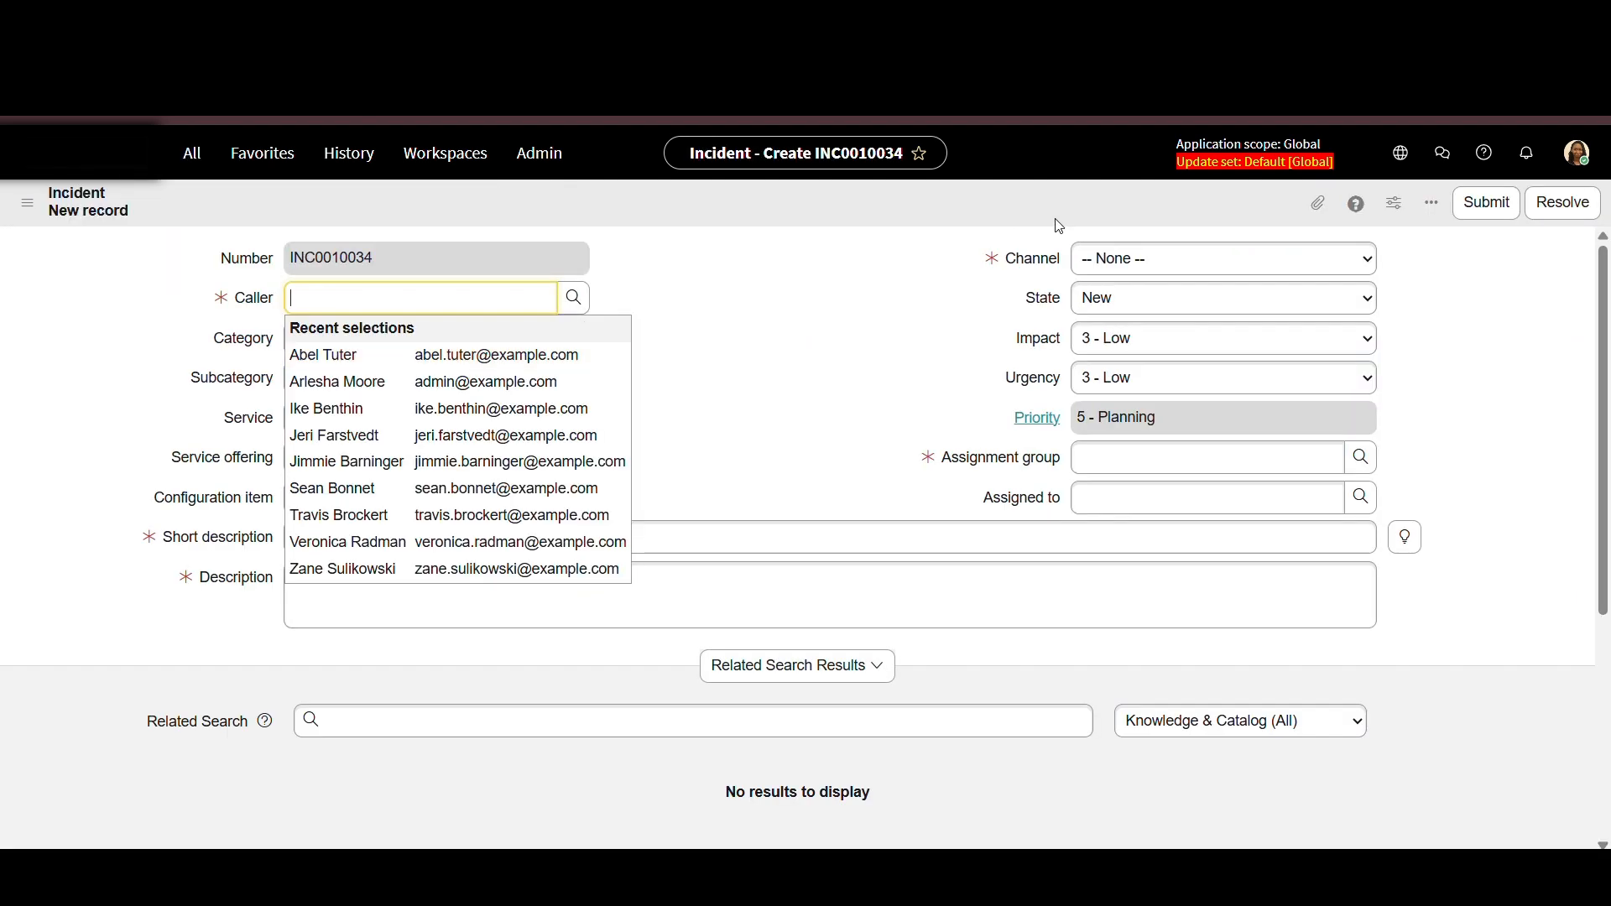
{"action": "left_click", "coordinate": [1055, 219]}
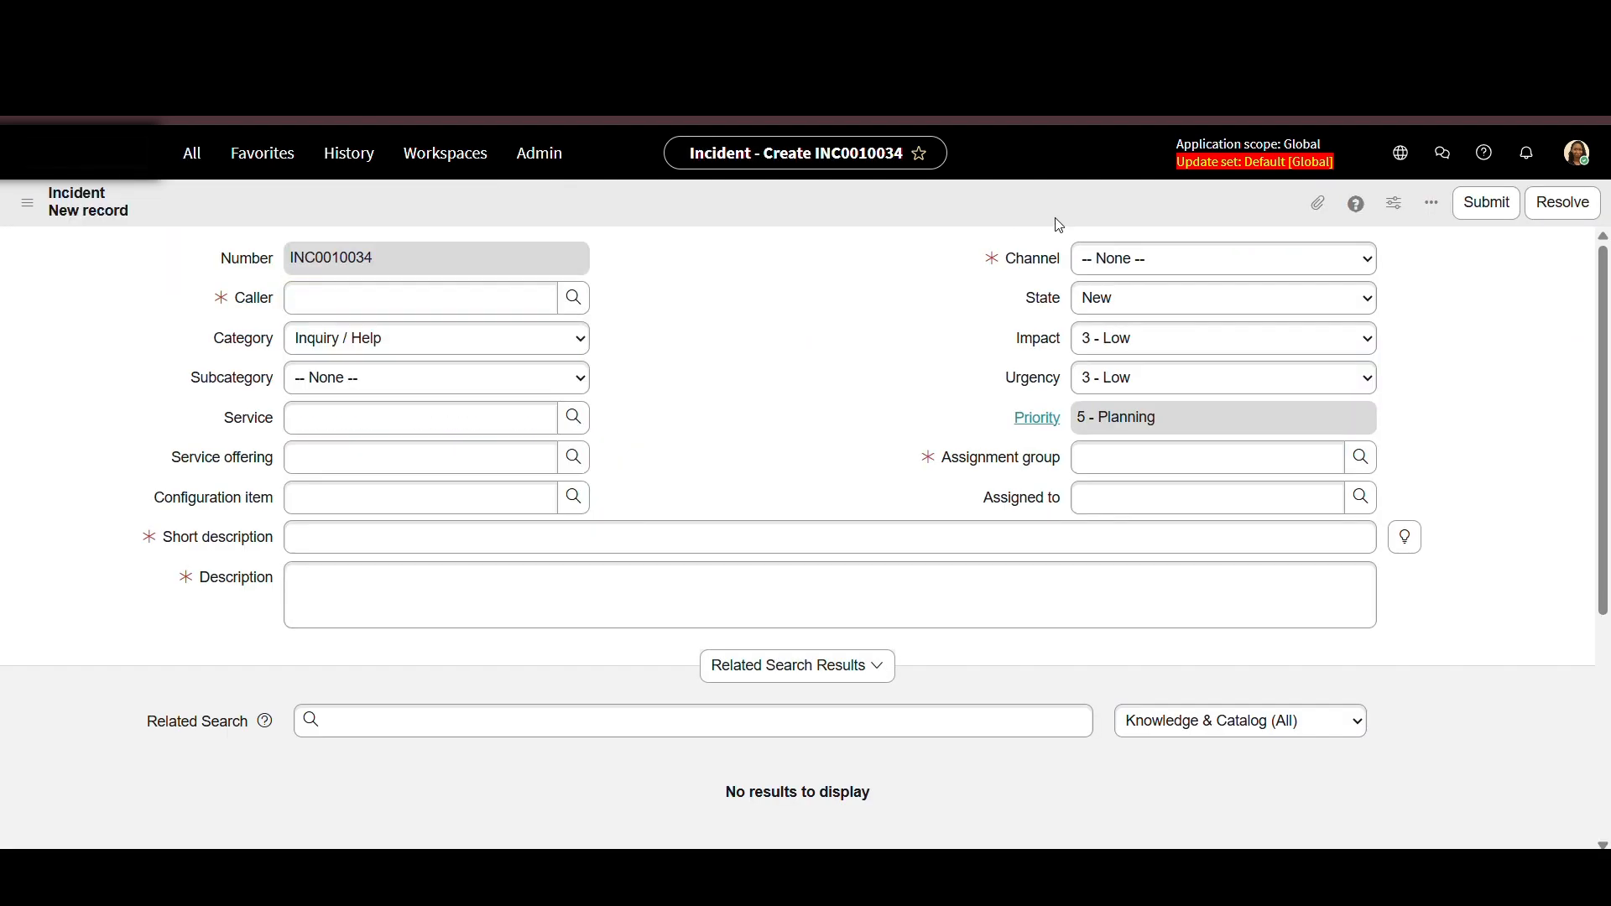
Test the reversed policy by switching the incident's Channel to Chat, Email and Phone
{"action": "left_click", "coordinate": [1164, 261]}
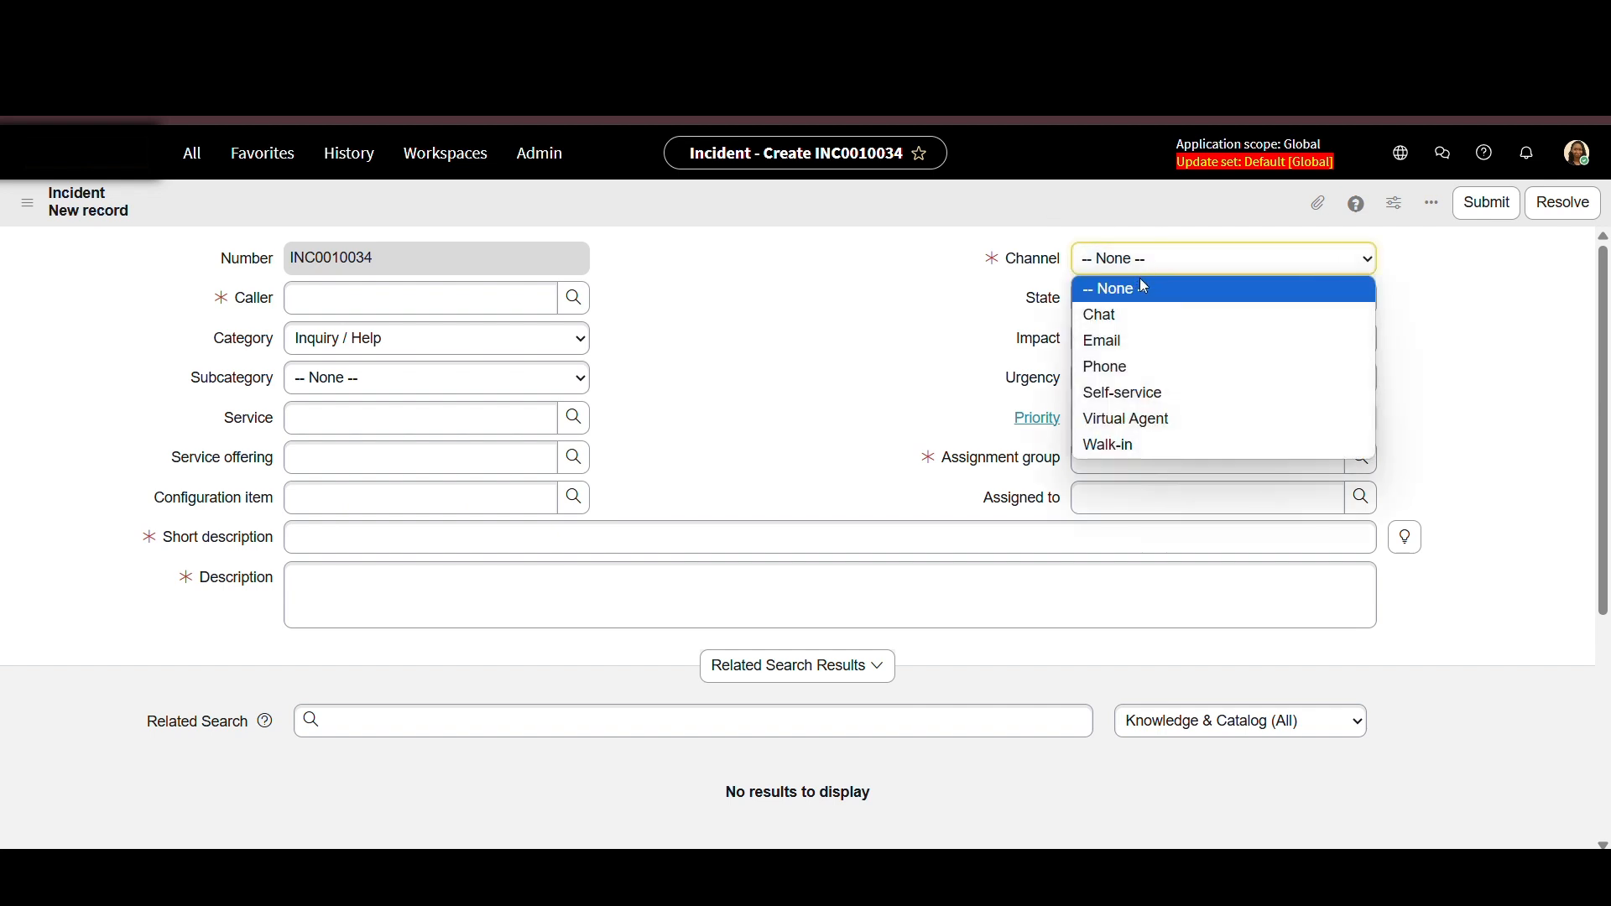
{"action": "left_click", "coordinate": [1108, 315]}
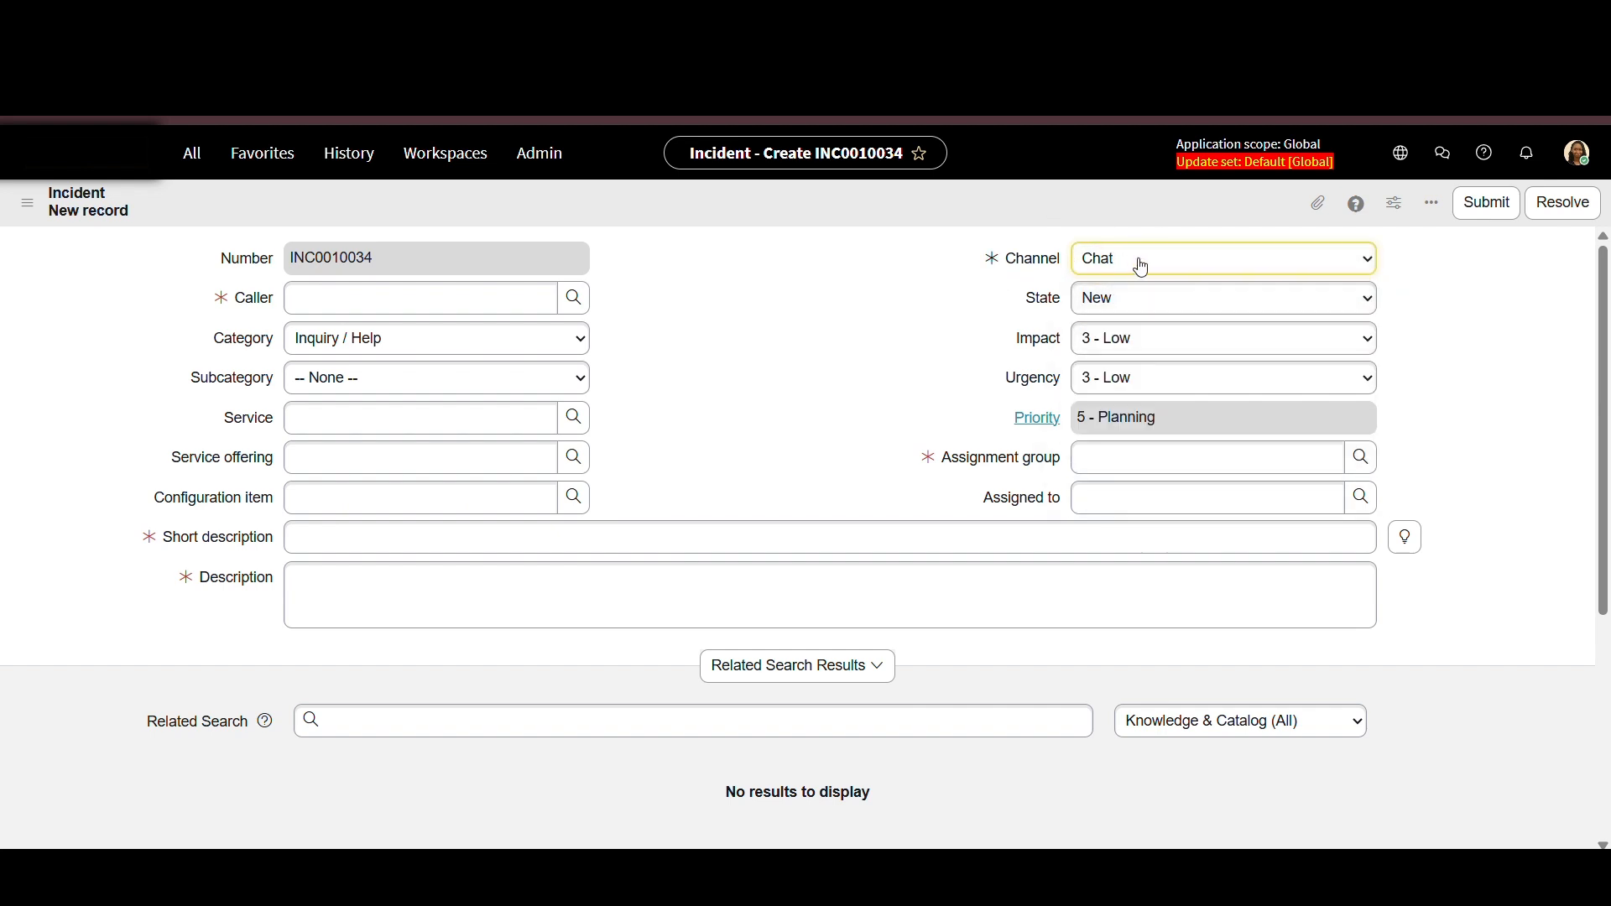
{"action": "left_click", "coordinate": [1143, 263]}
{"action": "left_click", "coordinate": [1107, 344]}
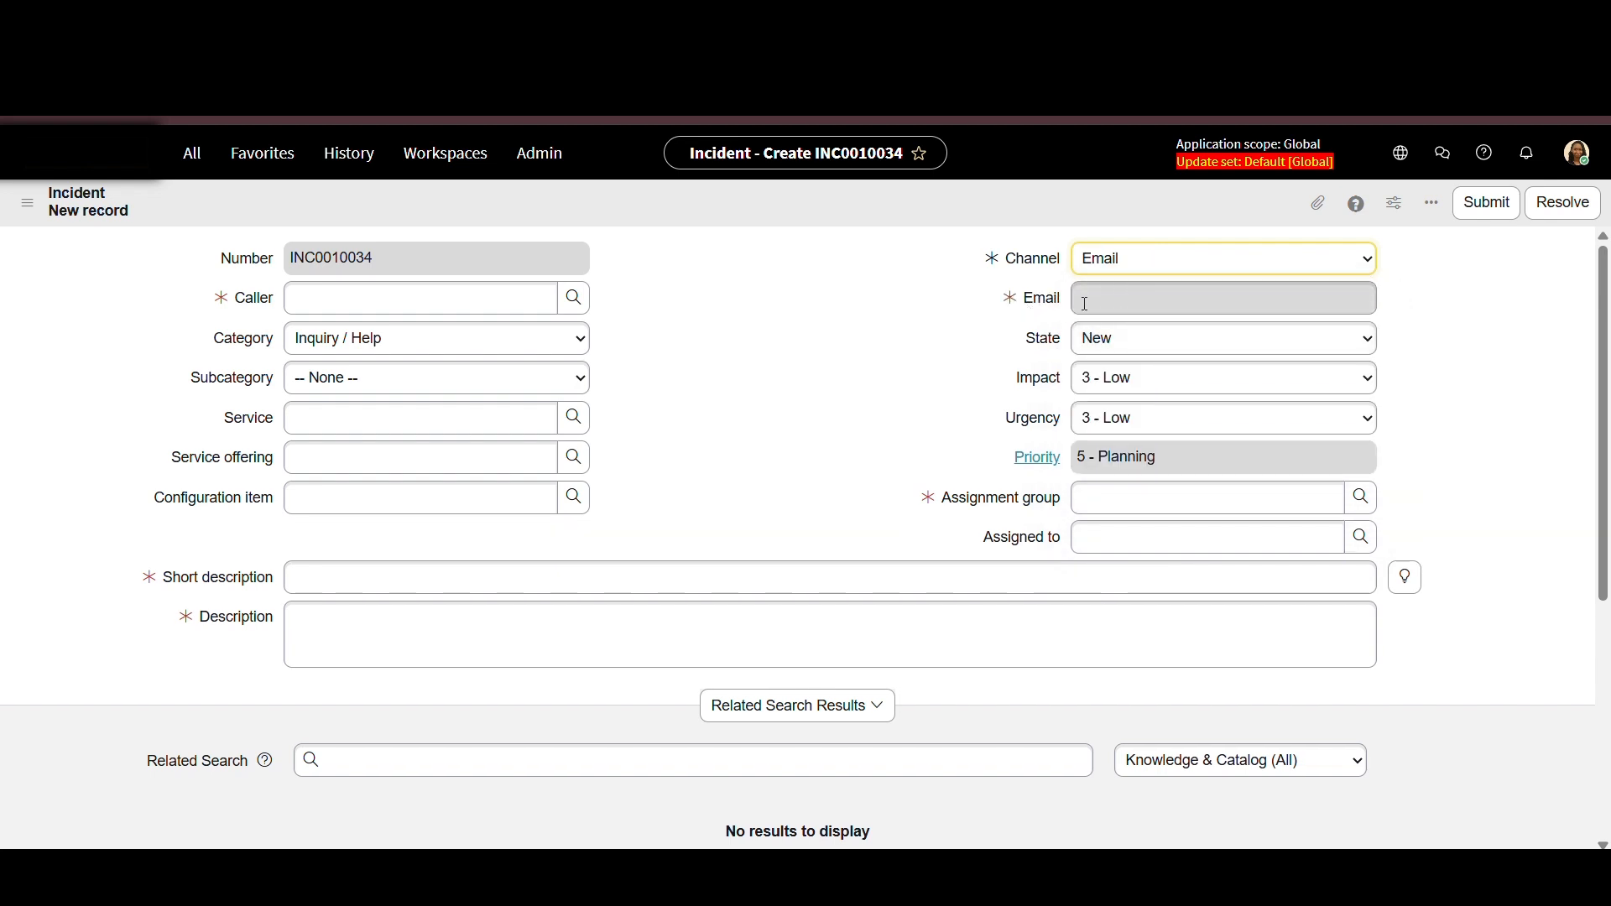
{"action": "left_click", "coordinate": [1150, 260]}
{"action": "left_click", "coordinate": [1132, 367]}
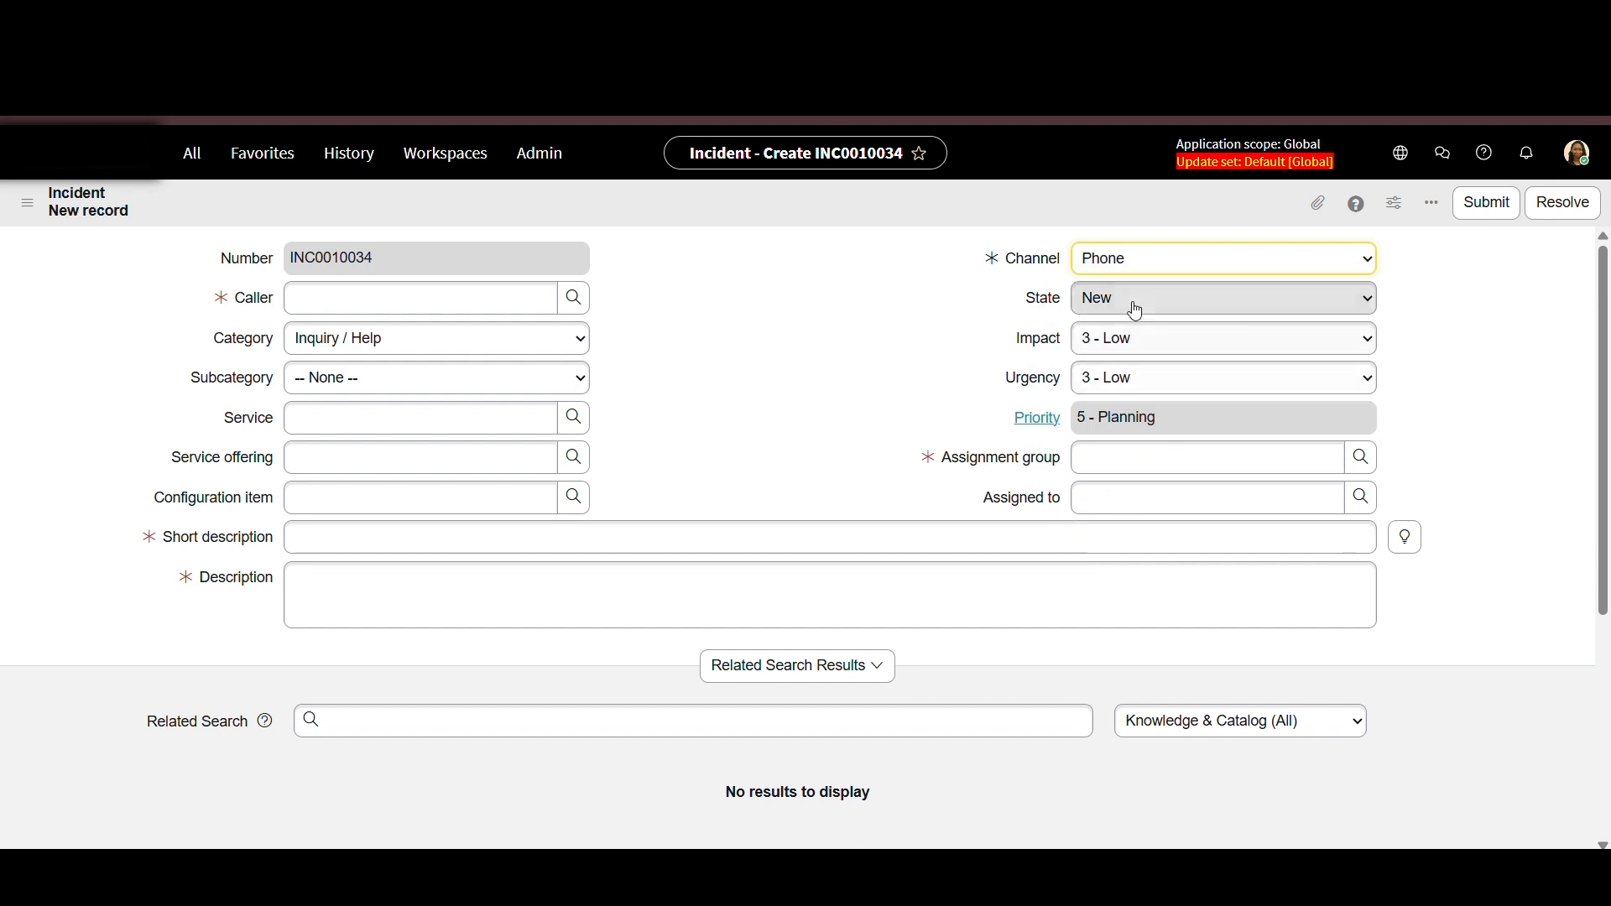
{"action": "left_click", "coordinate": [874, 349]}
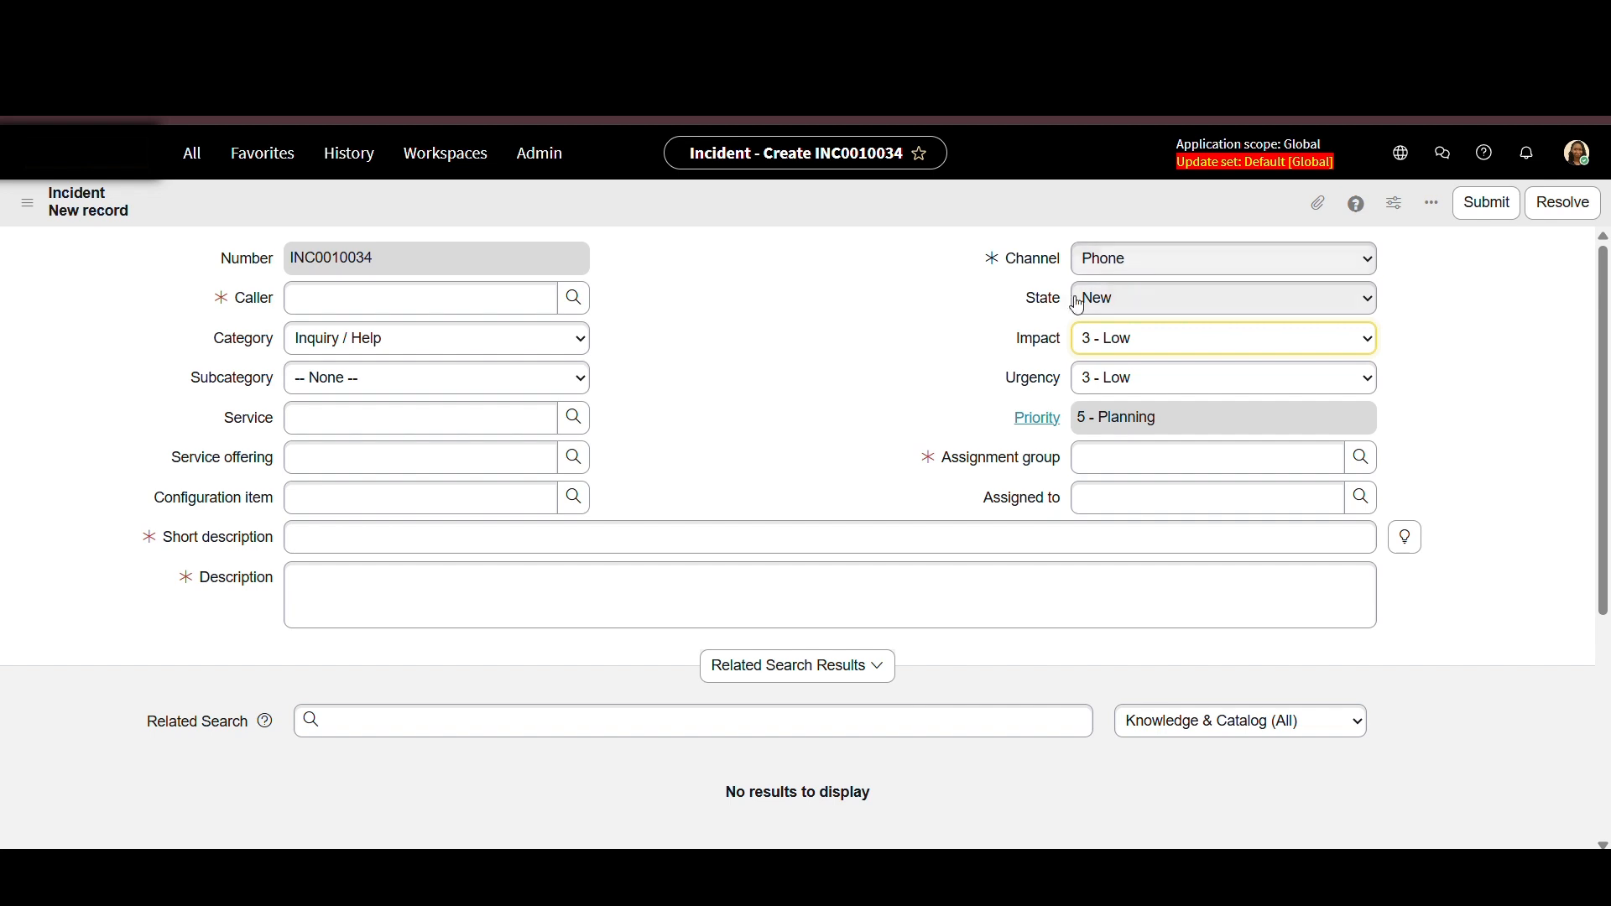
Recheck the Email field's visibility by setting the new incident's Channel to Email and then to -- None --
{"action": "left_click", "coordinate": [1143, 259]}
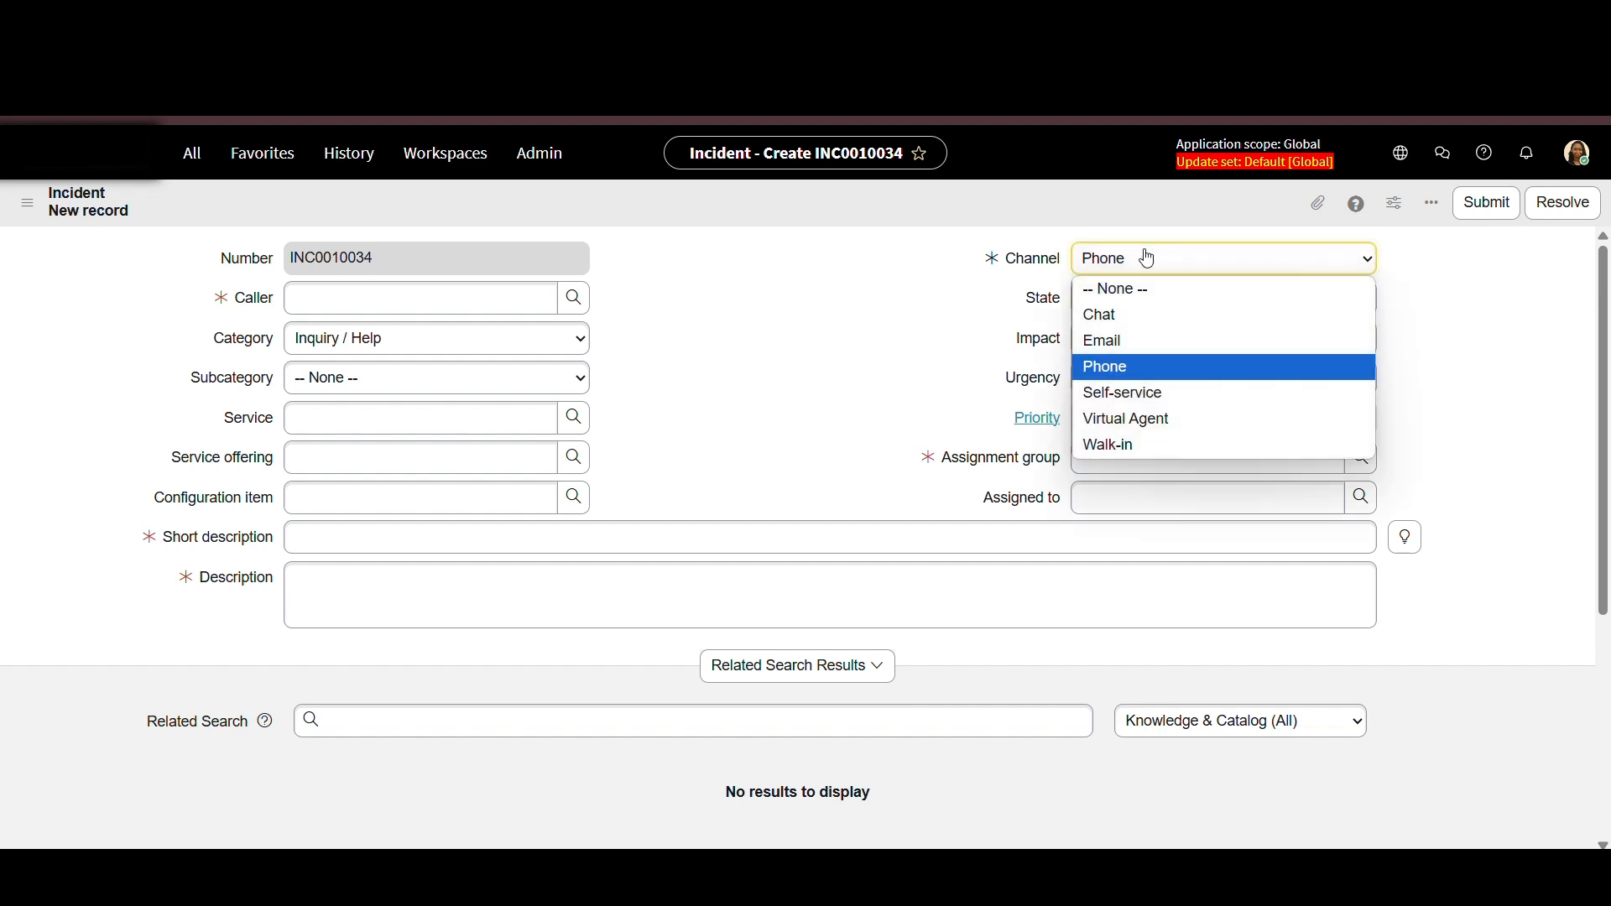
{"action": "left_click", "coordinate": [1124, 339]}
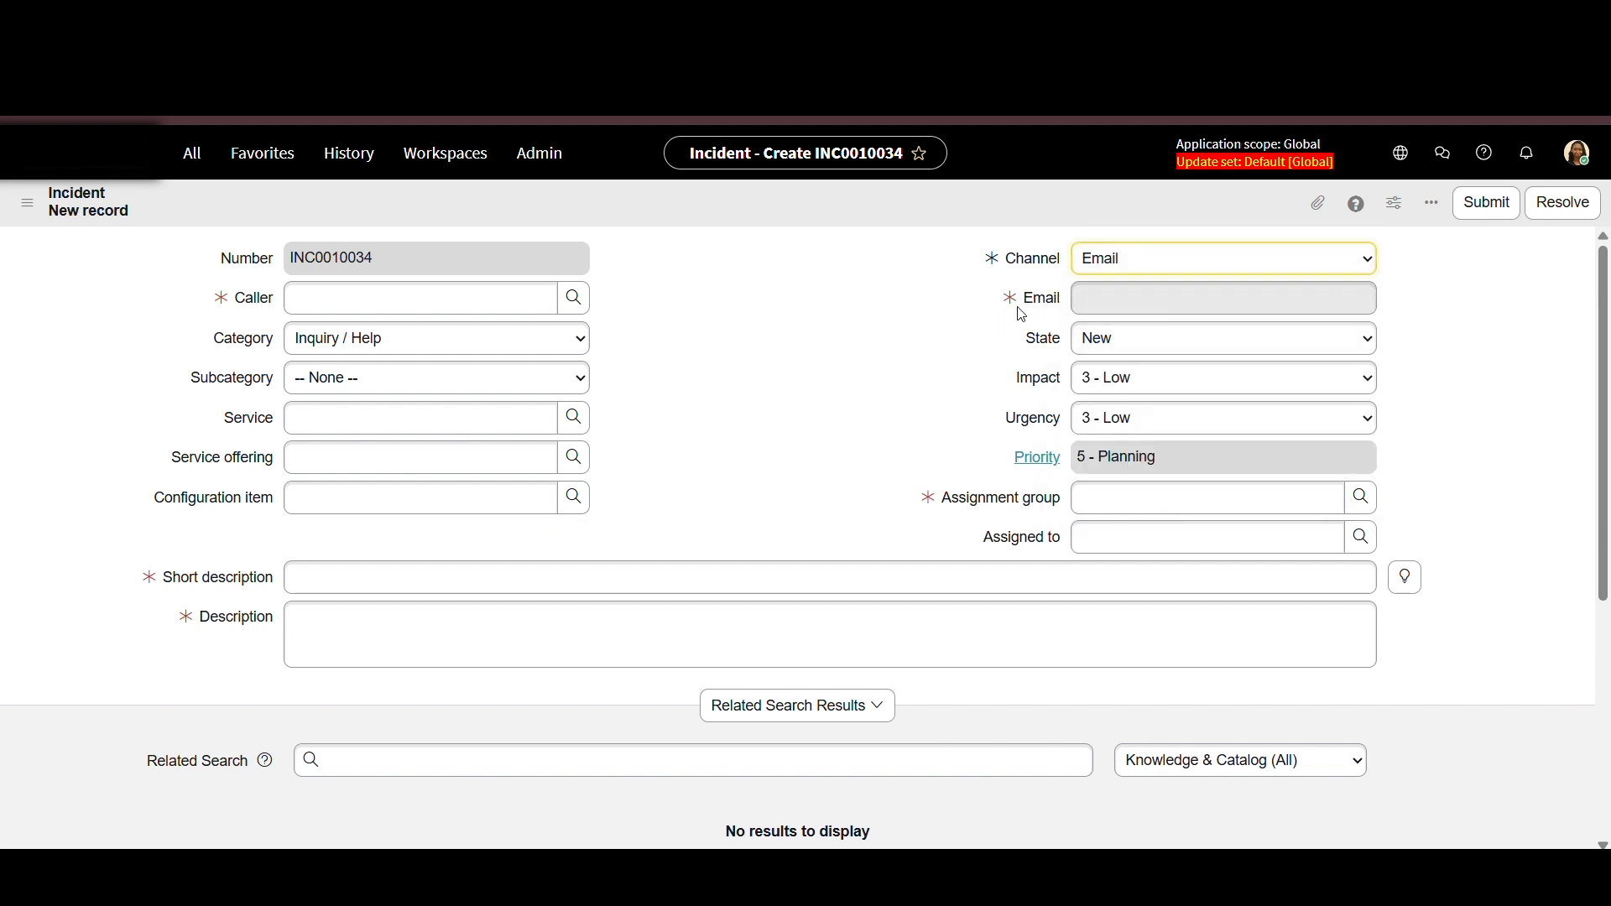
{"action": "left_click", "coordinate": [1148, 266]}
{"action": "left_click", "coordinate": [1142, 293]}
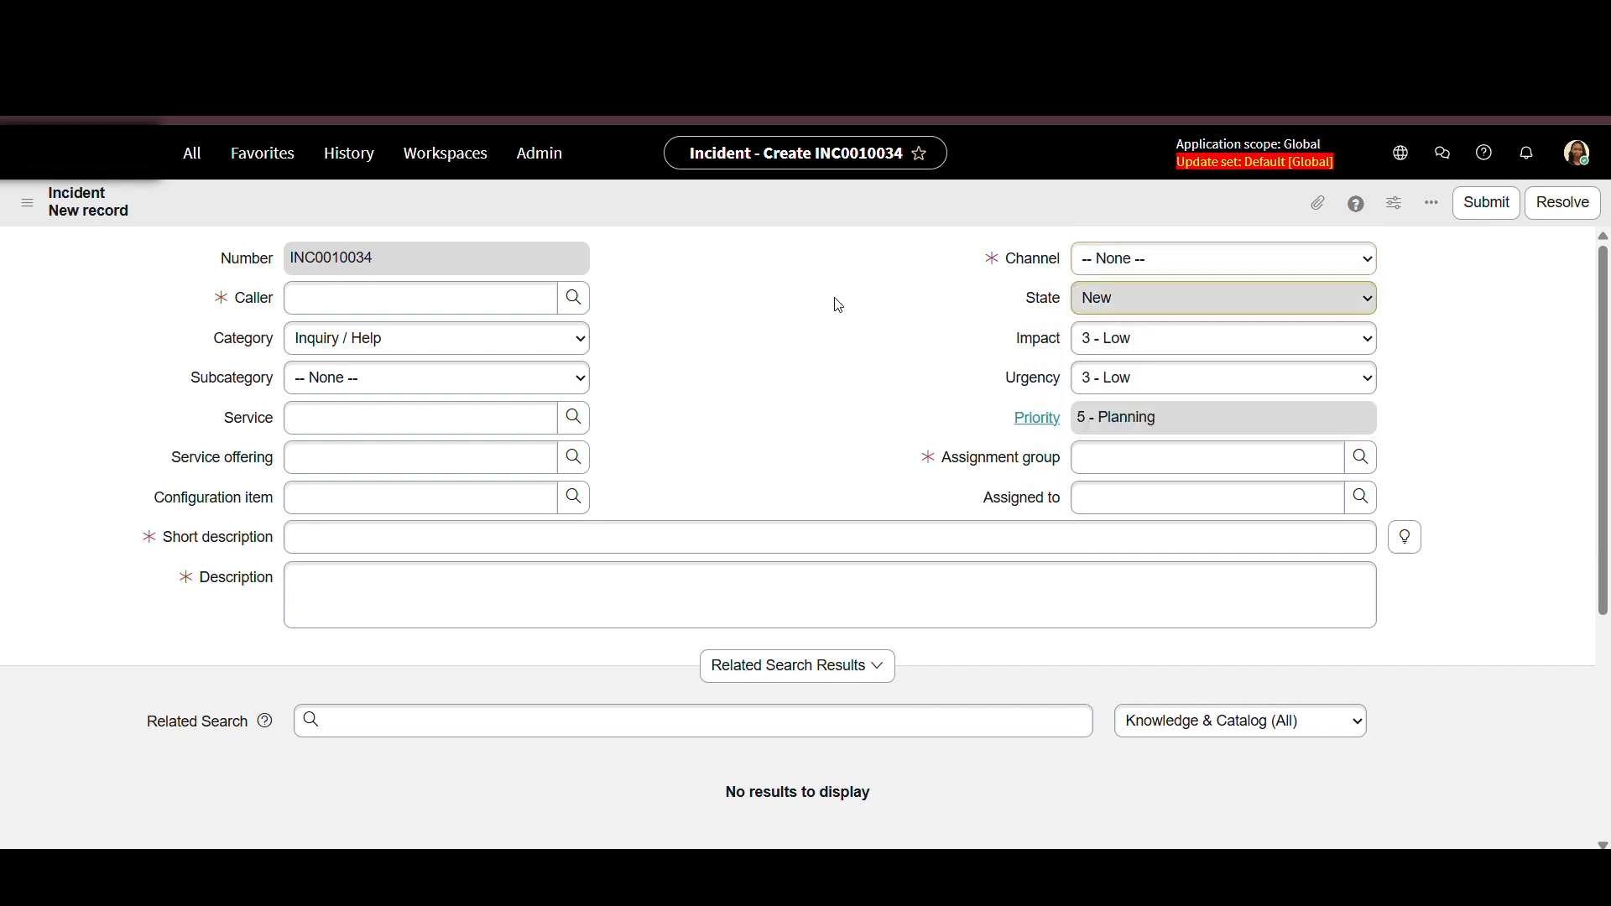
{"action": "scroll", "coordinate": [789, 352], "scroll_direction": "down", "scroll_amount": 5}
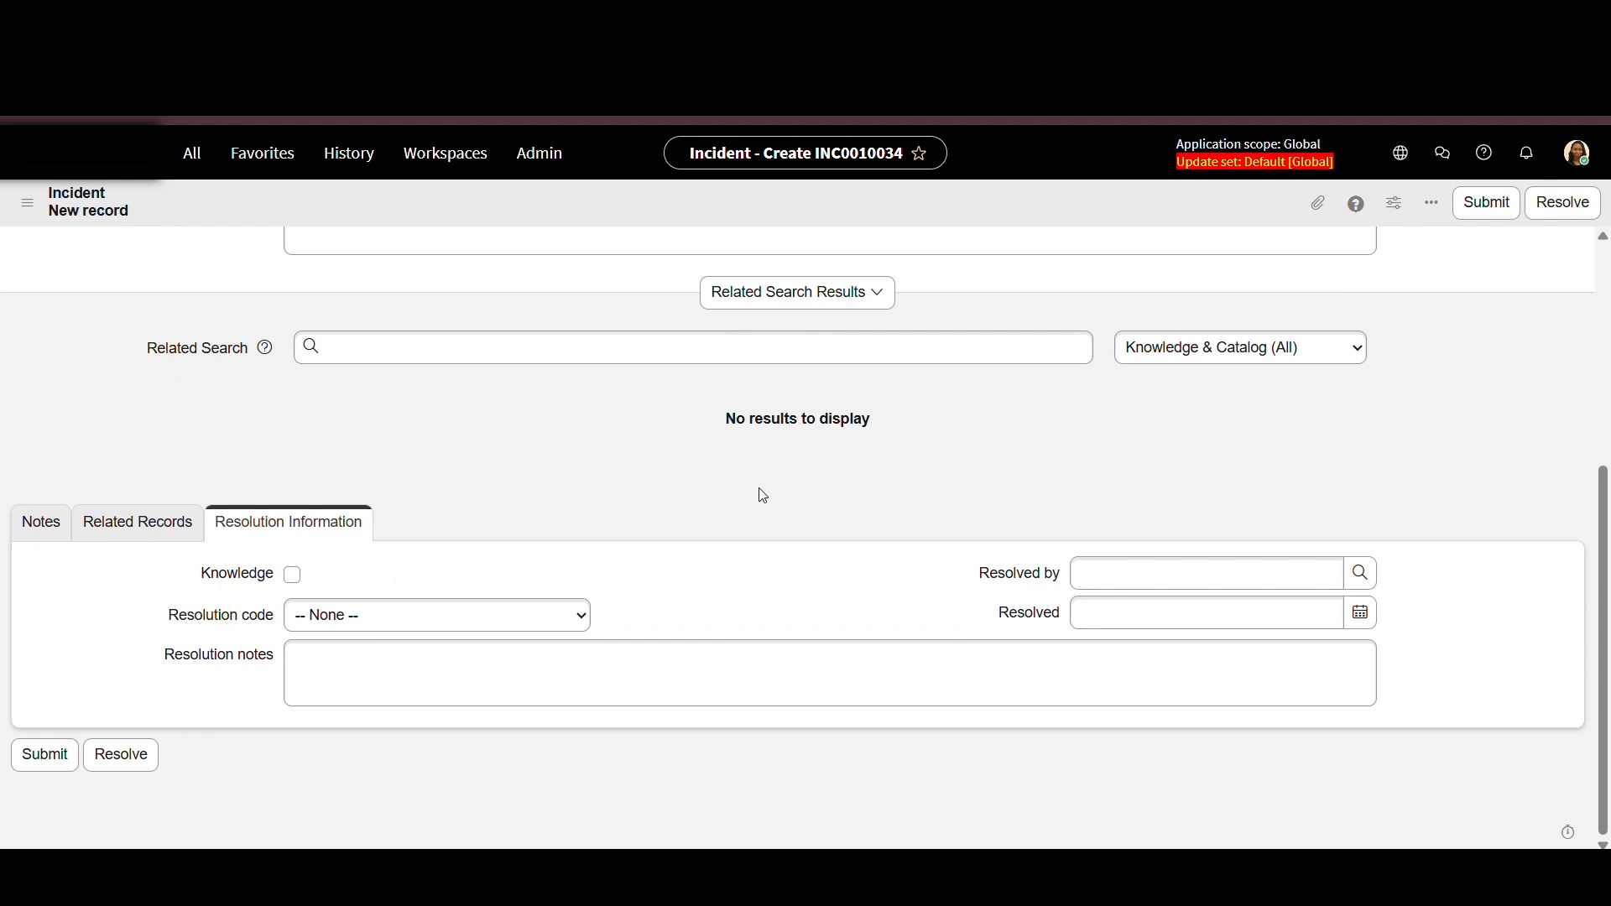
{"action": "scroll", "coordinate": [826, 510], "scroll_direction": "up", "scroll_amount": 5}
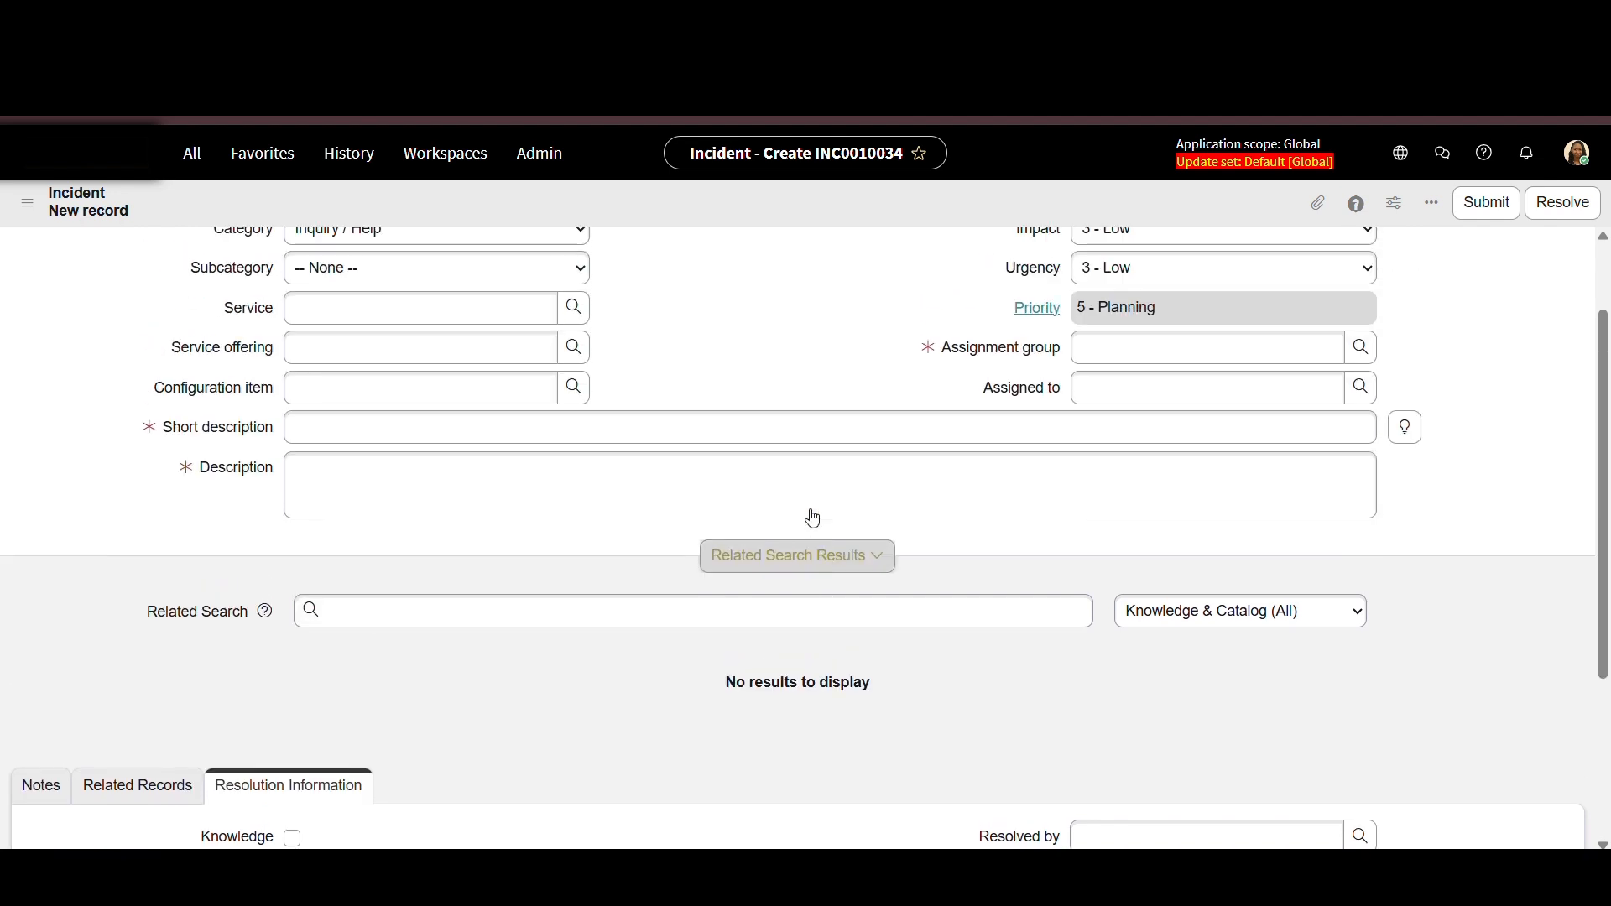
{"action": "scroll", "coordinate": [710, 469], "scroll_direction": "down", "scroll_amount": 4}
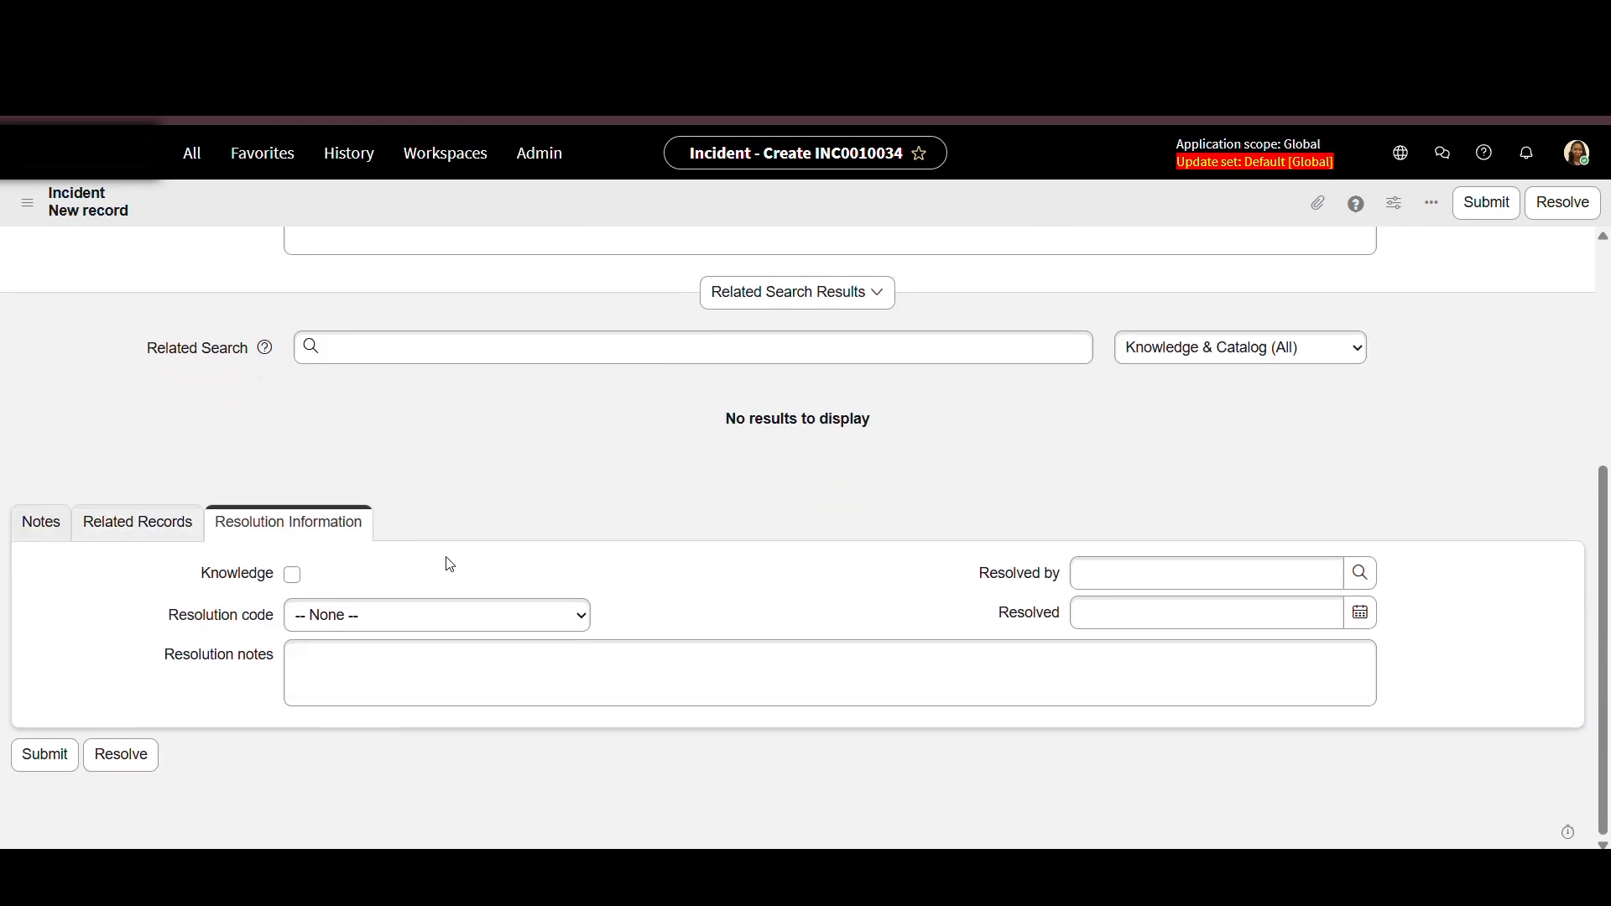
{"action": "scroll", "coordinate": [727, 568], "scroll_direction": "up", "scroll_amount": 5}
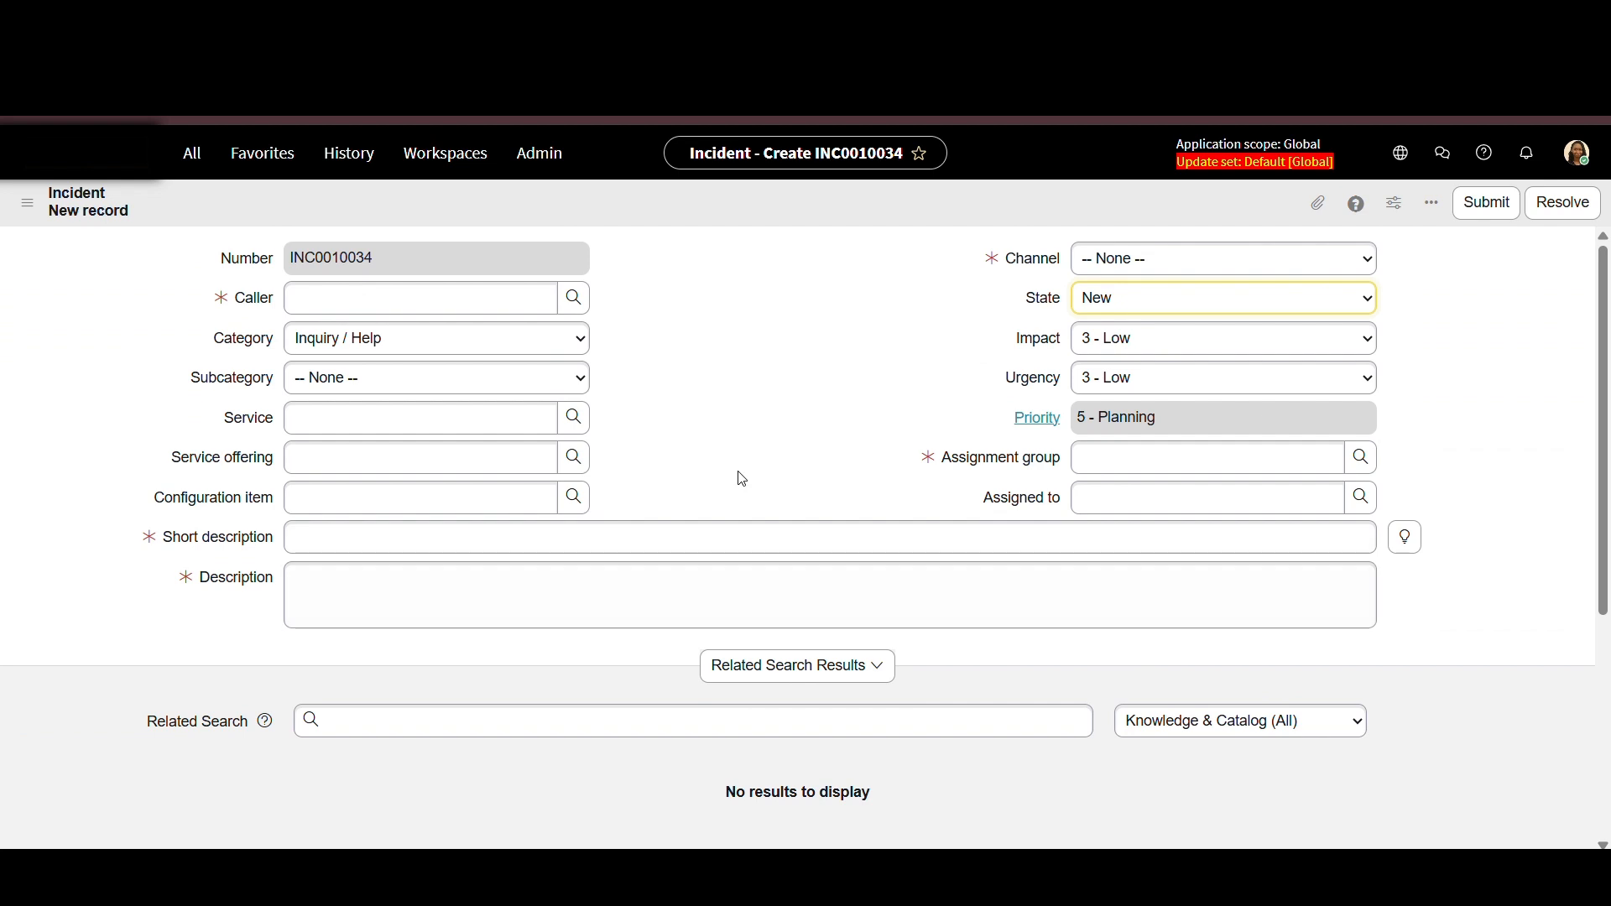